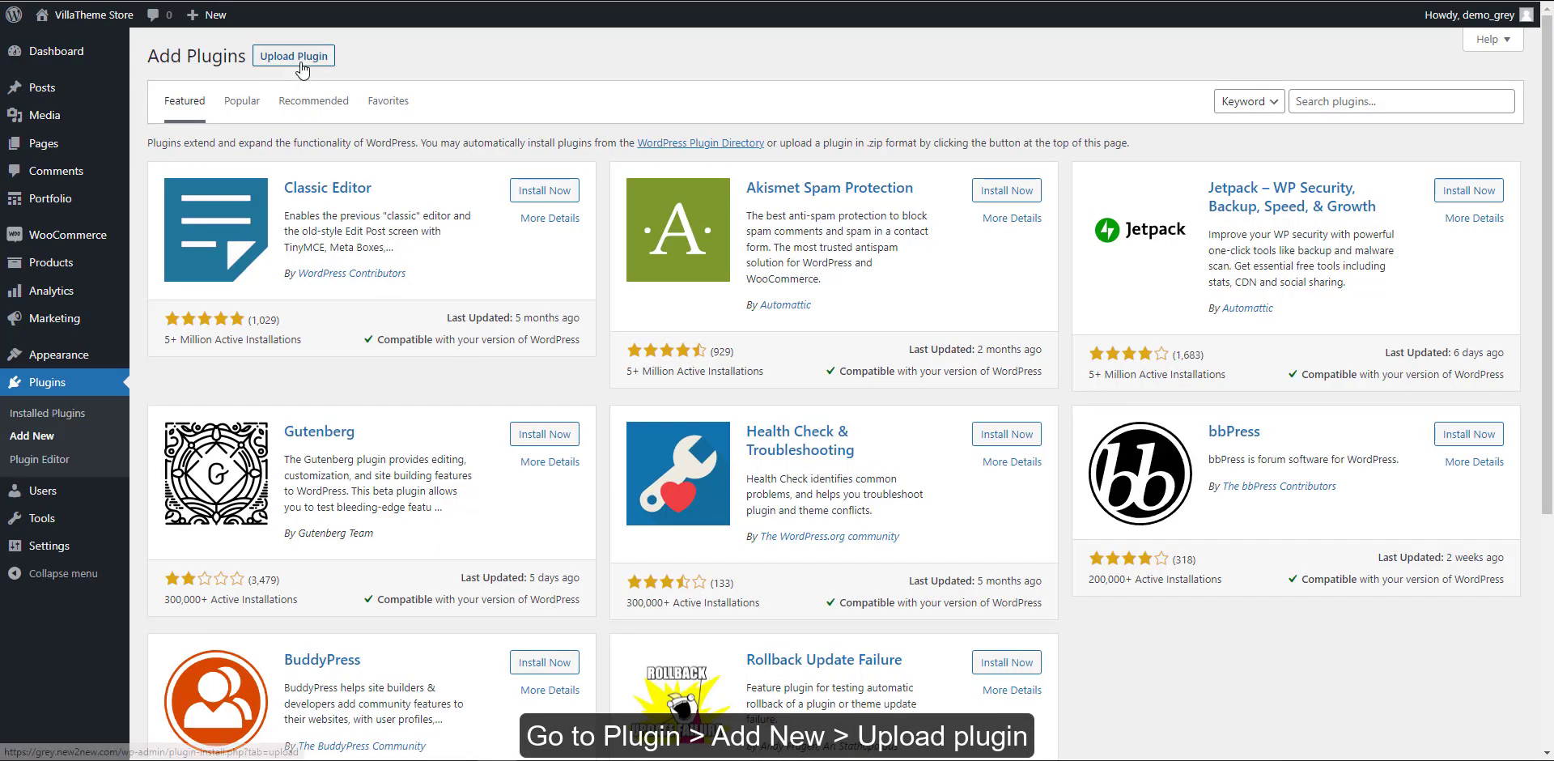
# Upload the plugin archive compe-woo-compare-products.zip, install it and activate the plugin
pyautogui.click(299, 58)
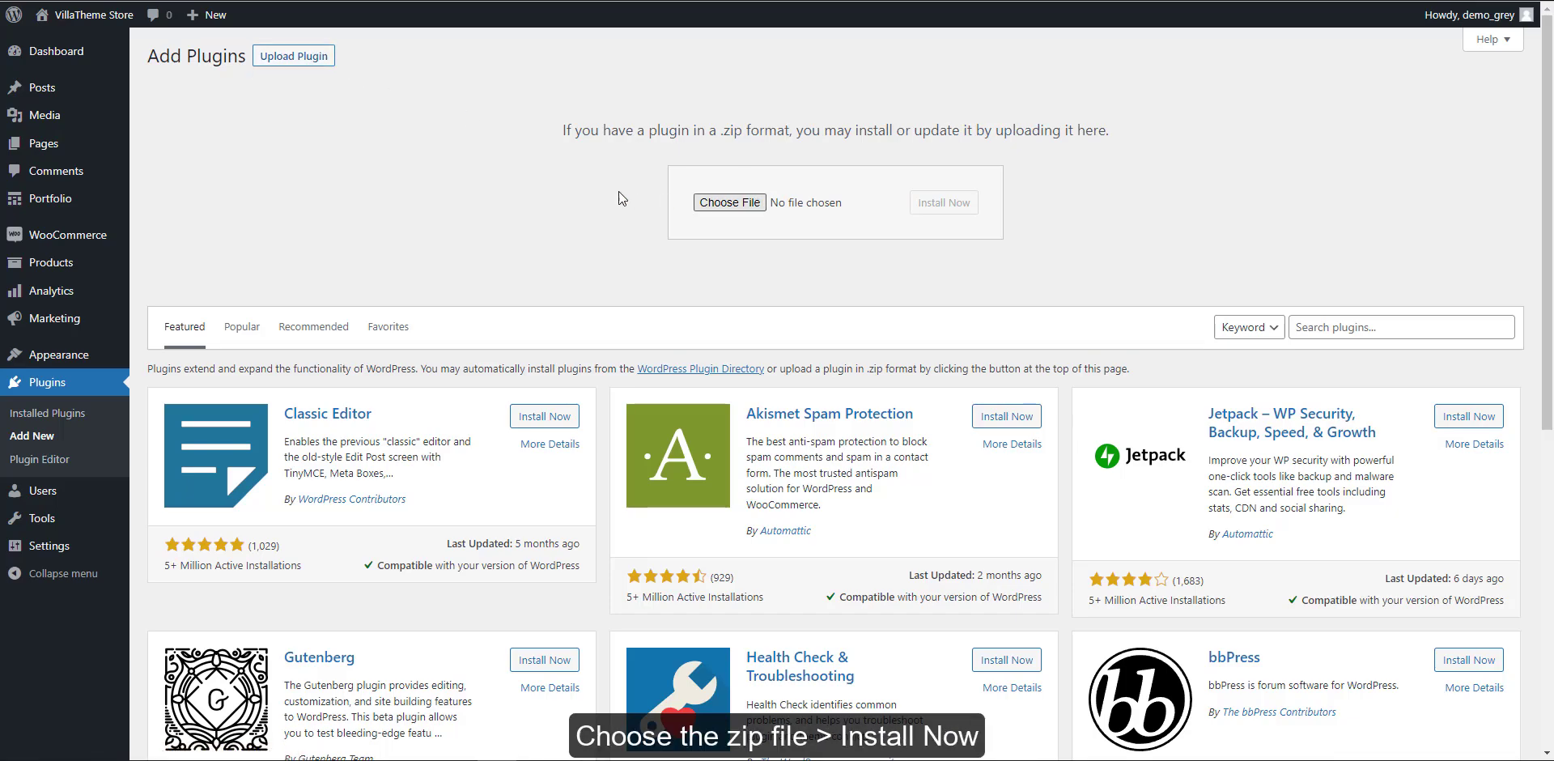
pyautogui.click(729, 203)
pyautogui.click(357, 204)
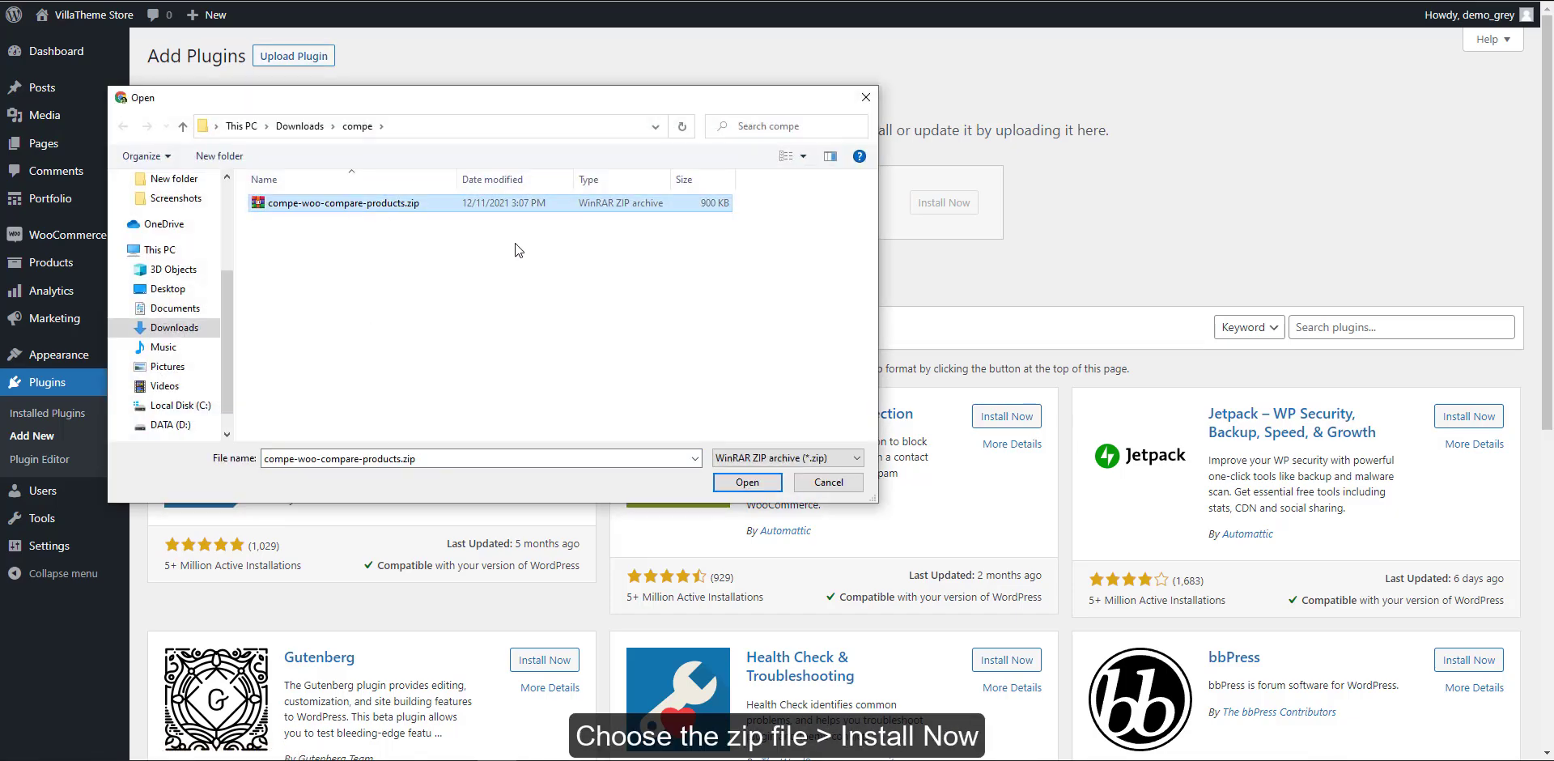
pyautogui.click(747, 482)
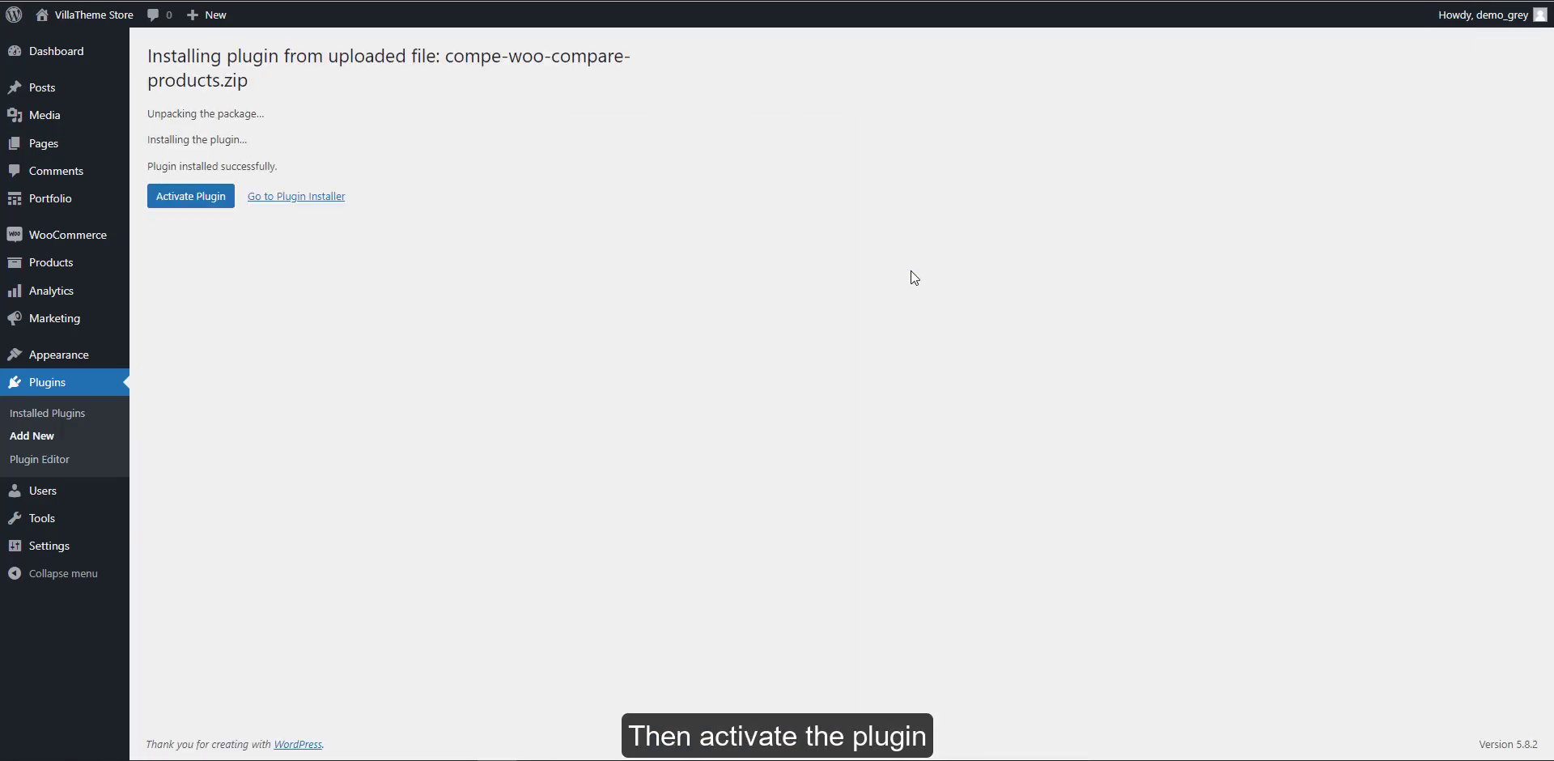
pyautogui.click(226, 199)
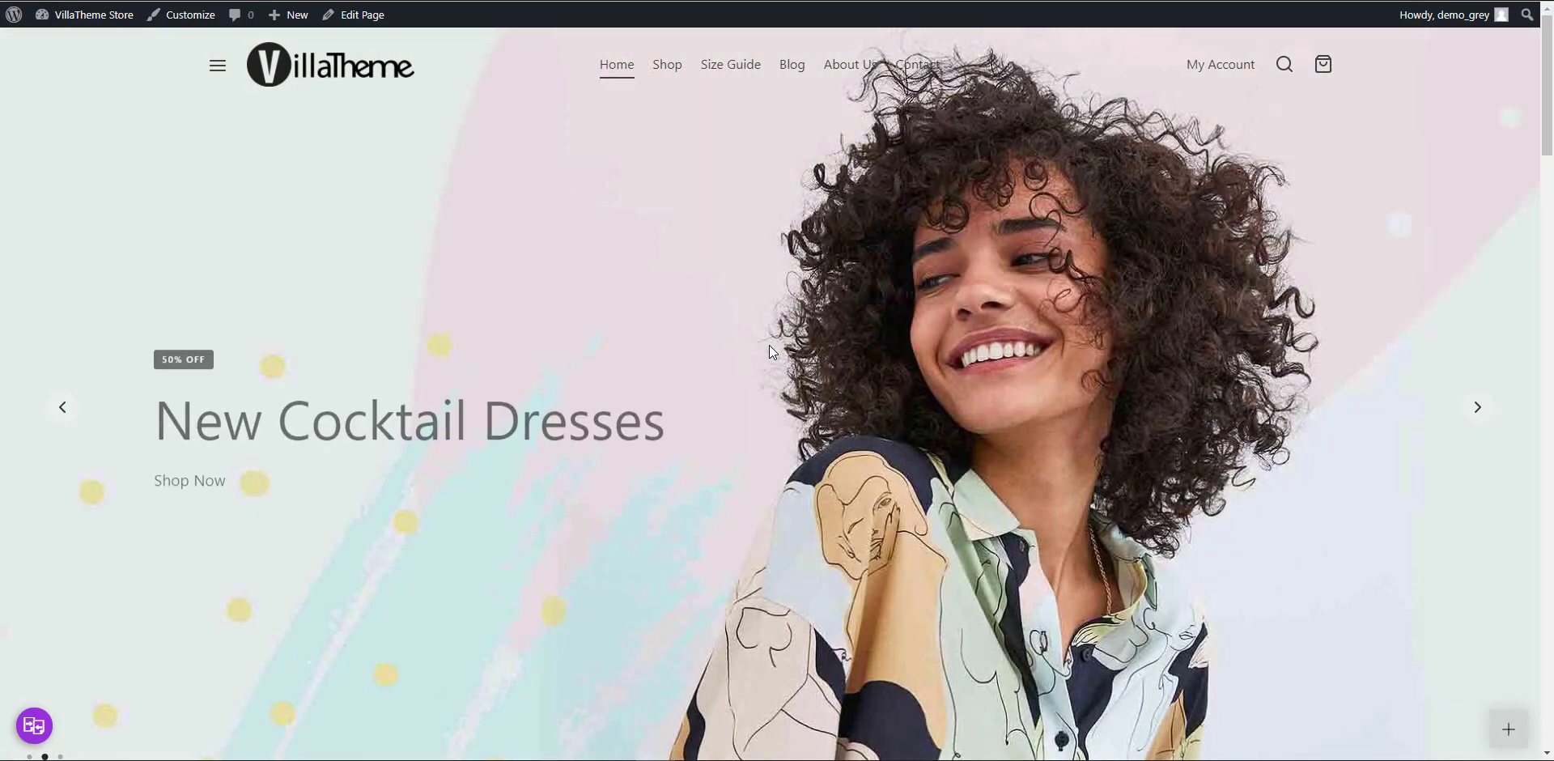
# Look over the storefront home page and go to the Shop page
pyautogui.scroll(-10, 769, 344)
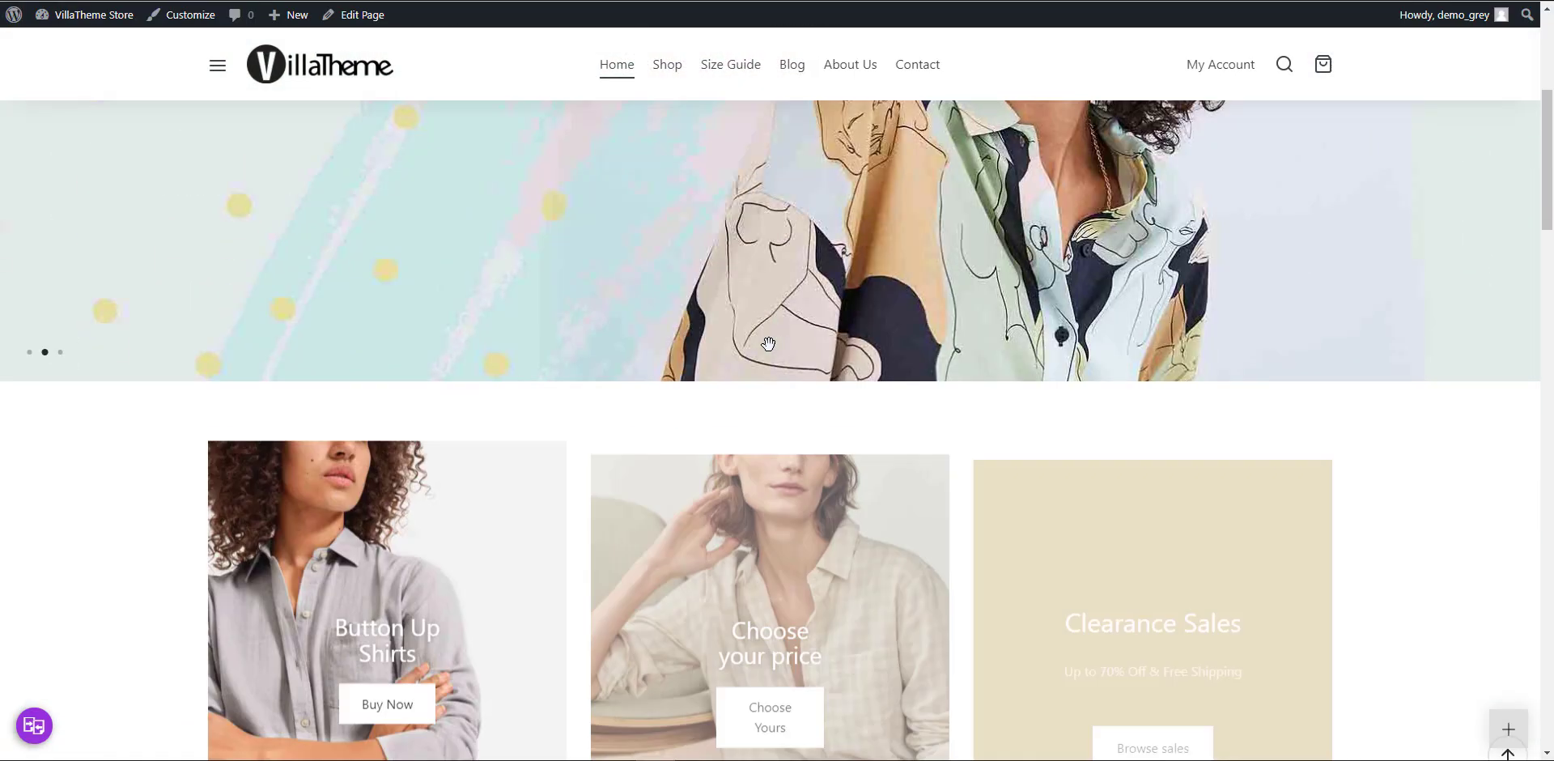
pyautogui.scroll(-1, 768, 344)
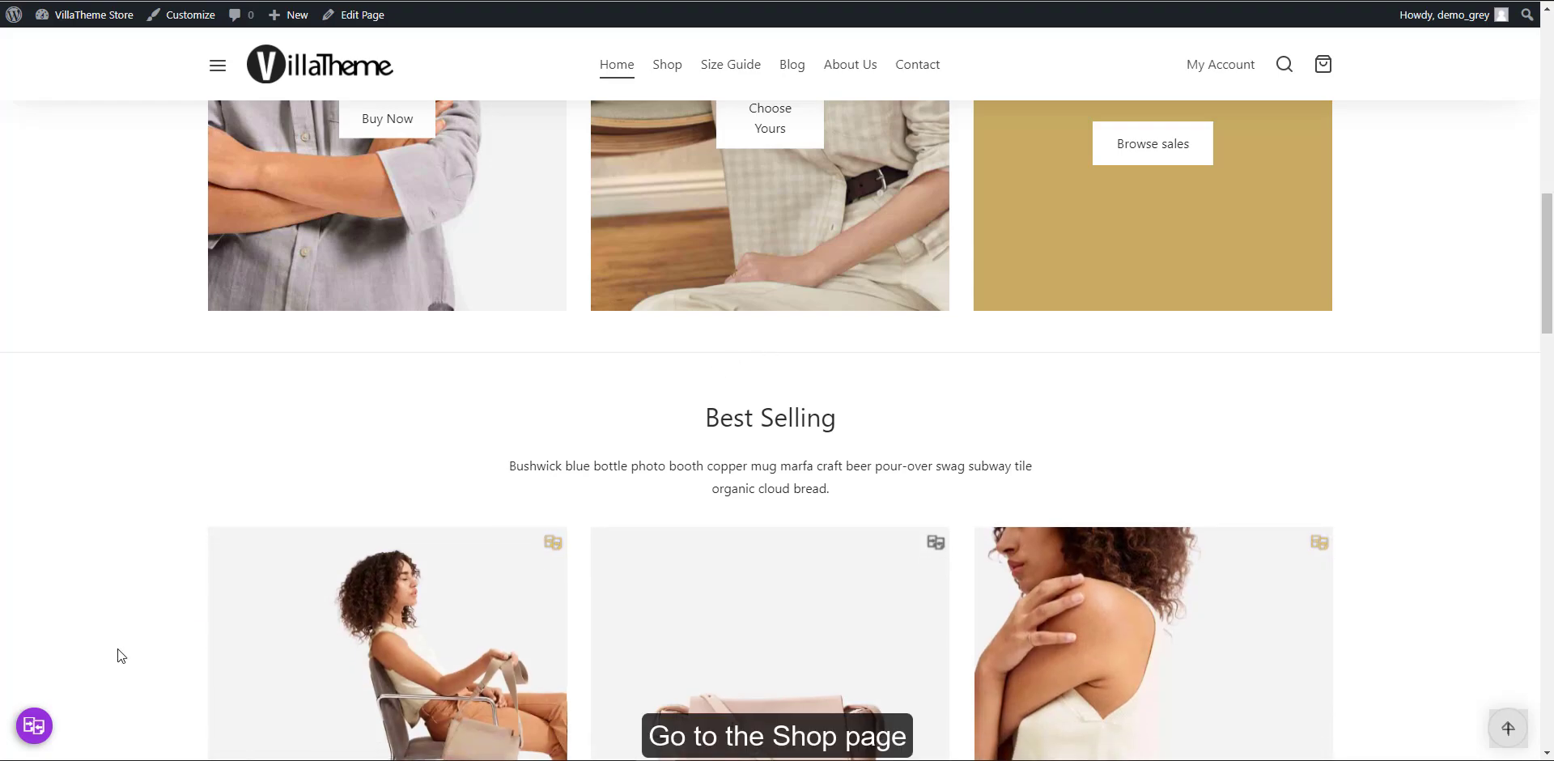
pyautogui.click(667, 64)
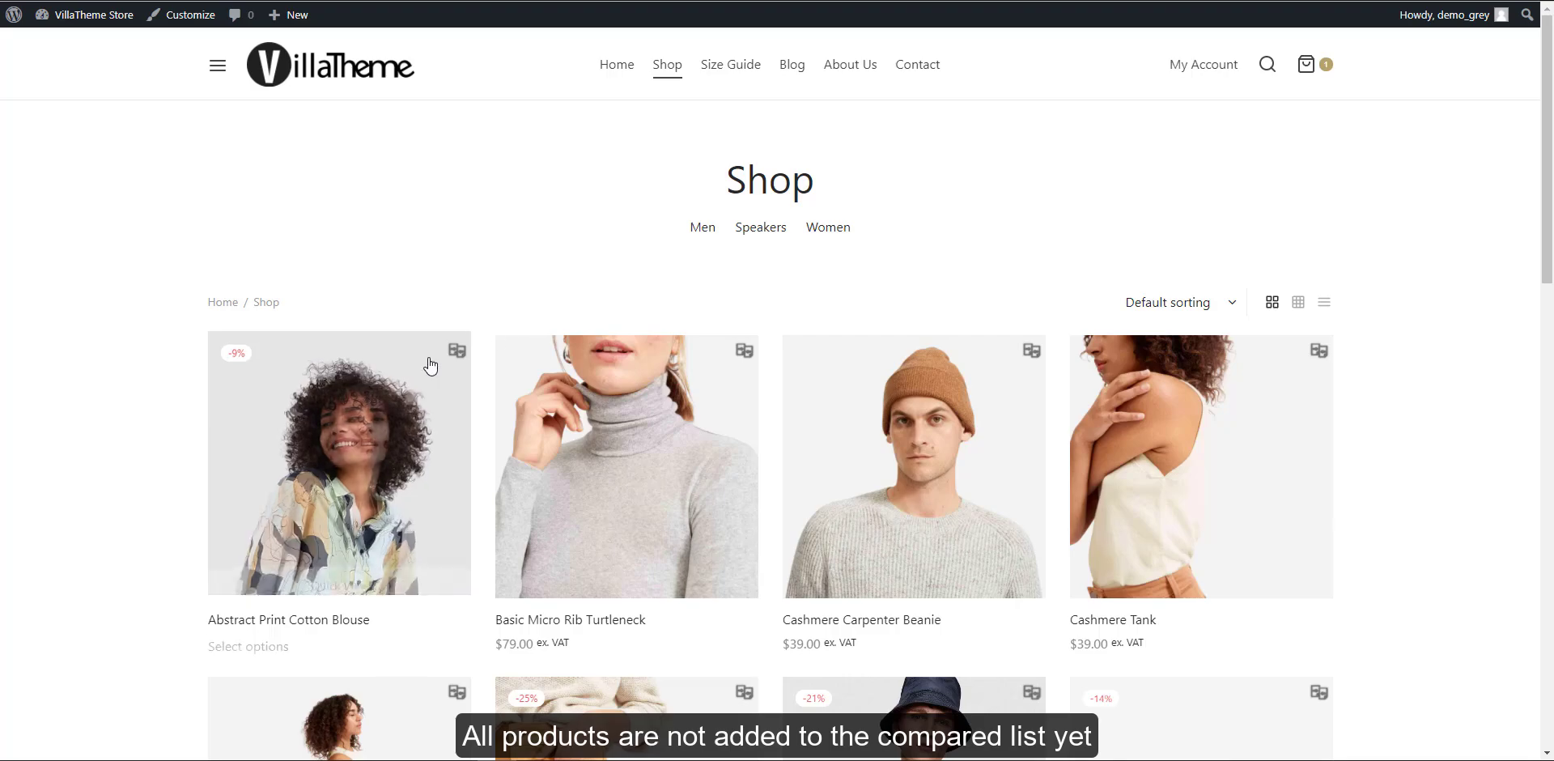
# Look through the shop's product grid and bring up the comparison table popup for the selected products
pyautogui.scroll(-6, 430, 365)
pyautogui.scroll(5, 430, 365)
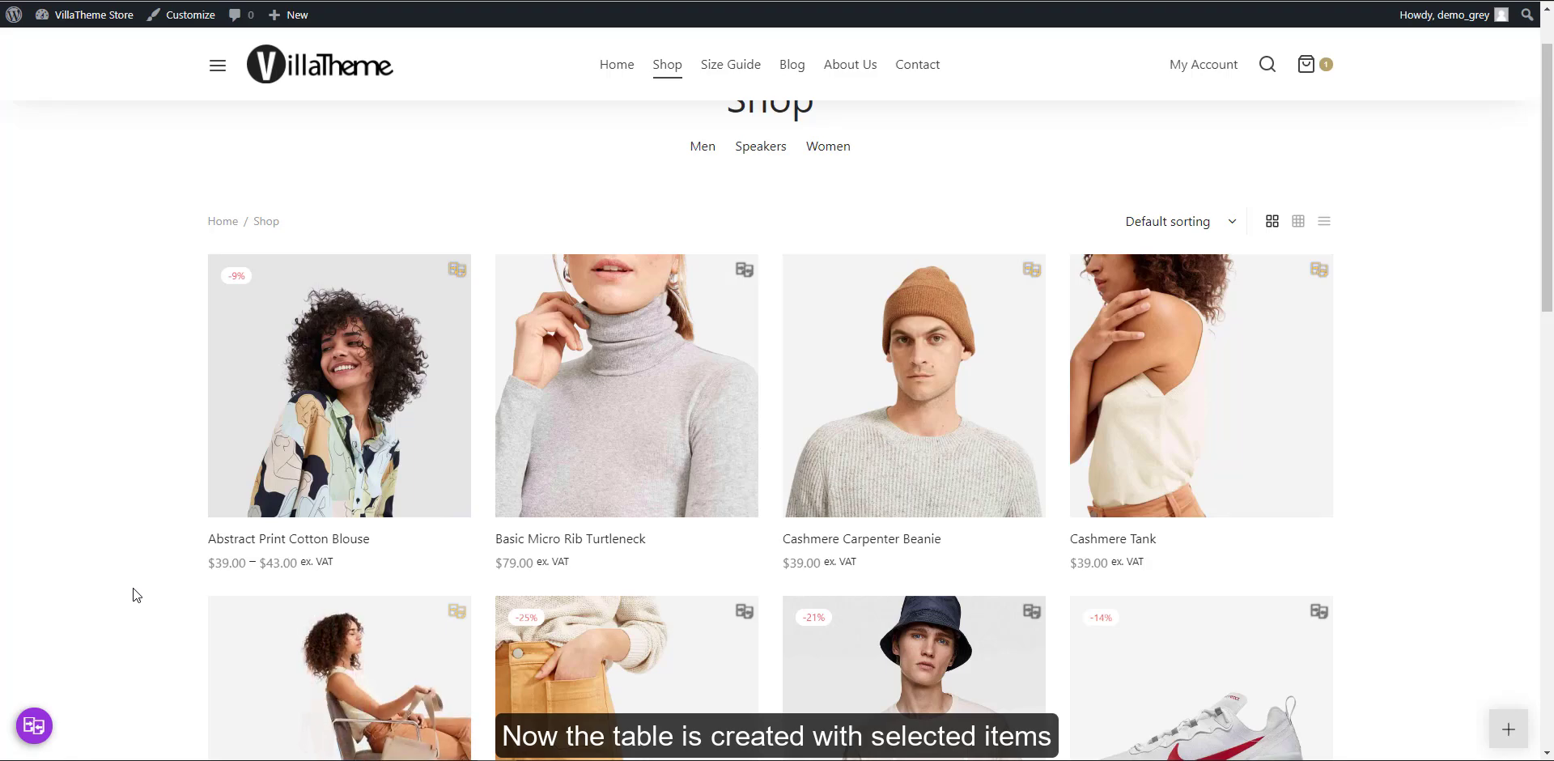
pyautogui.scroll(1, 733, 468)
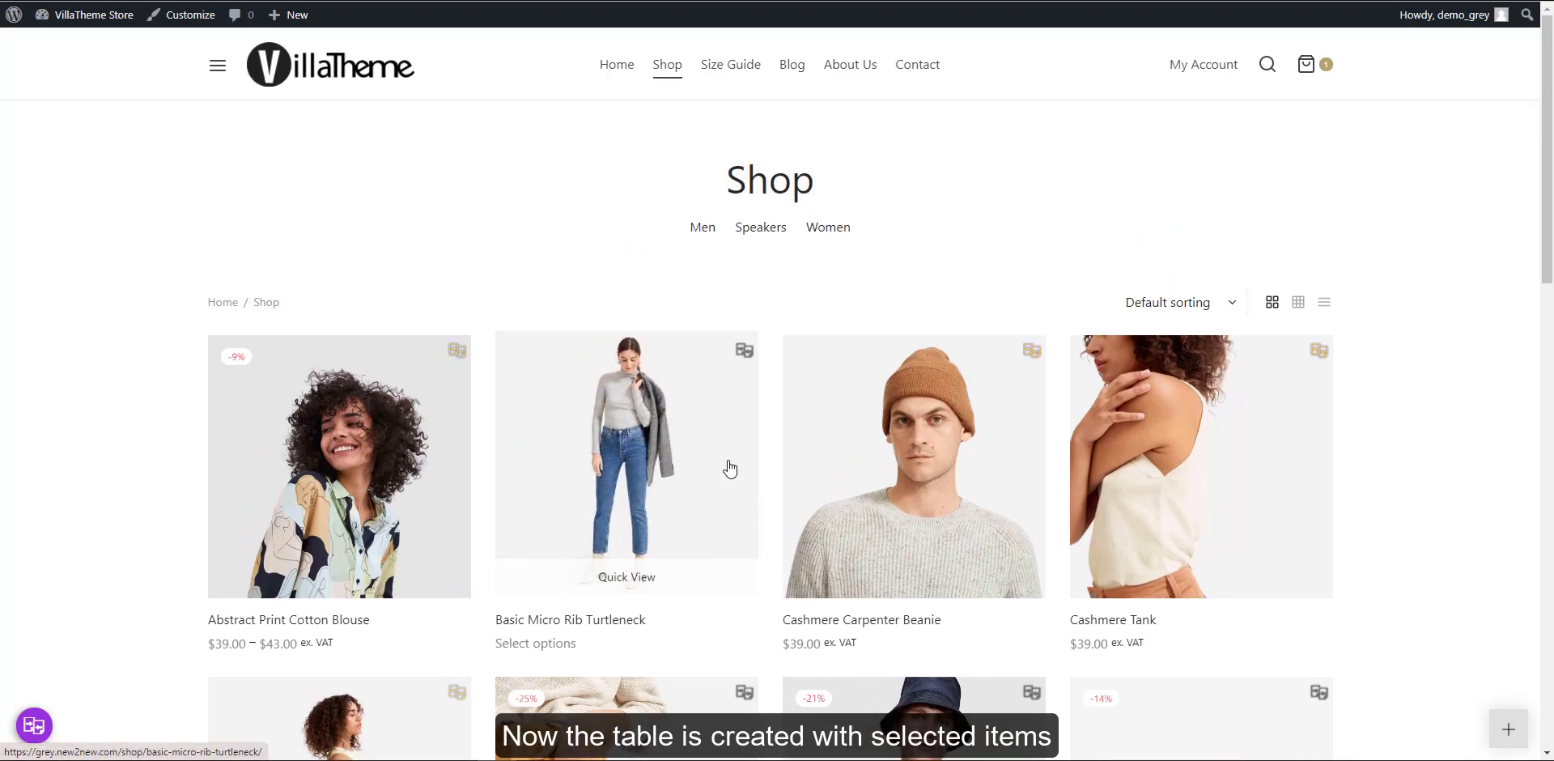
pyautogui.scroll(-5, 614, 288)
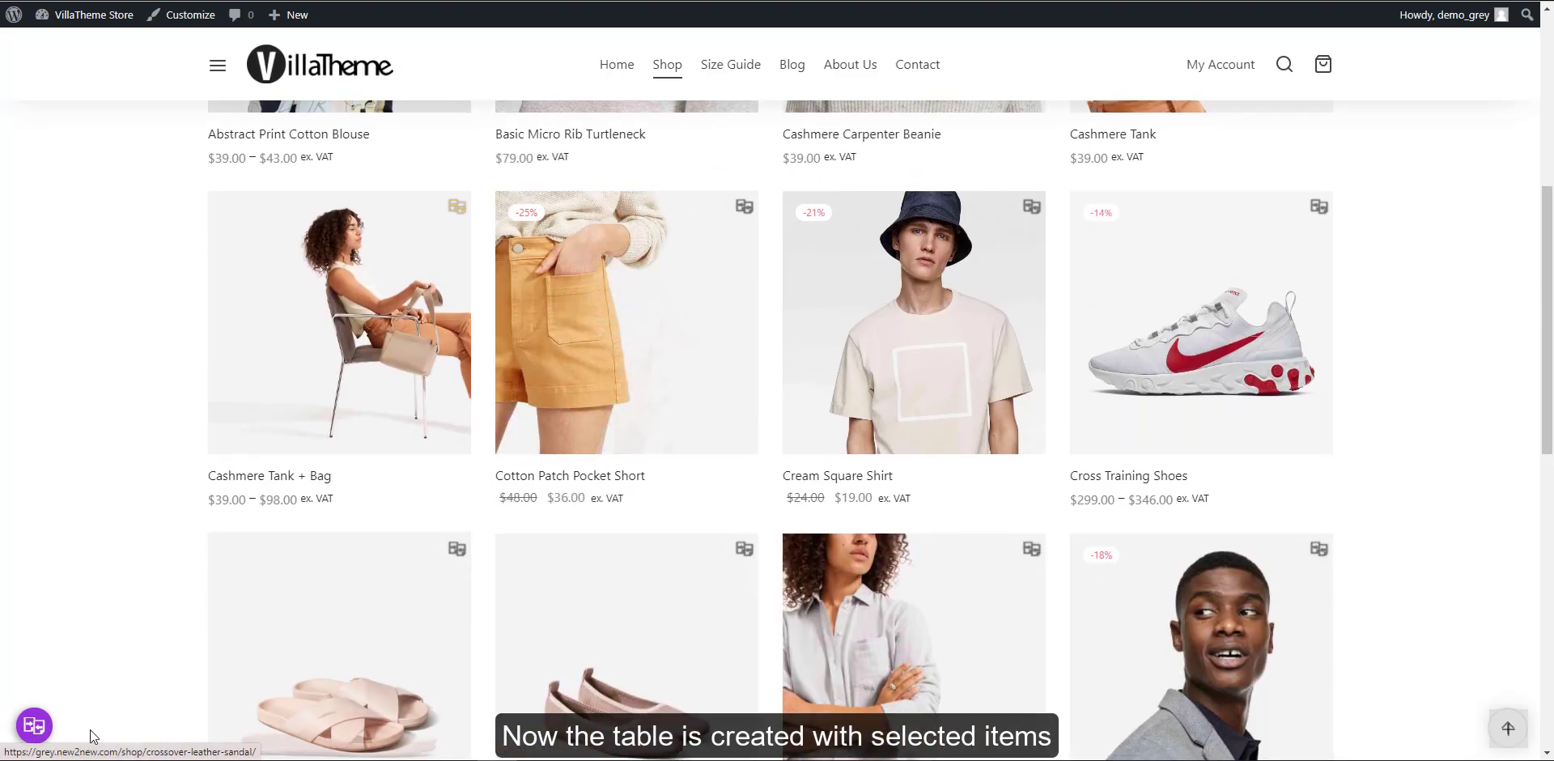
pyautogui.click(36, 727)
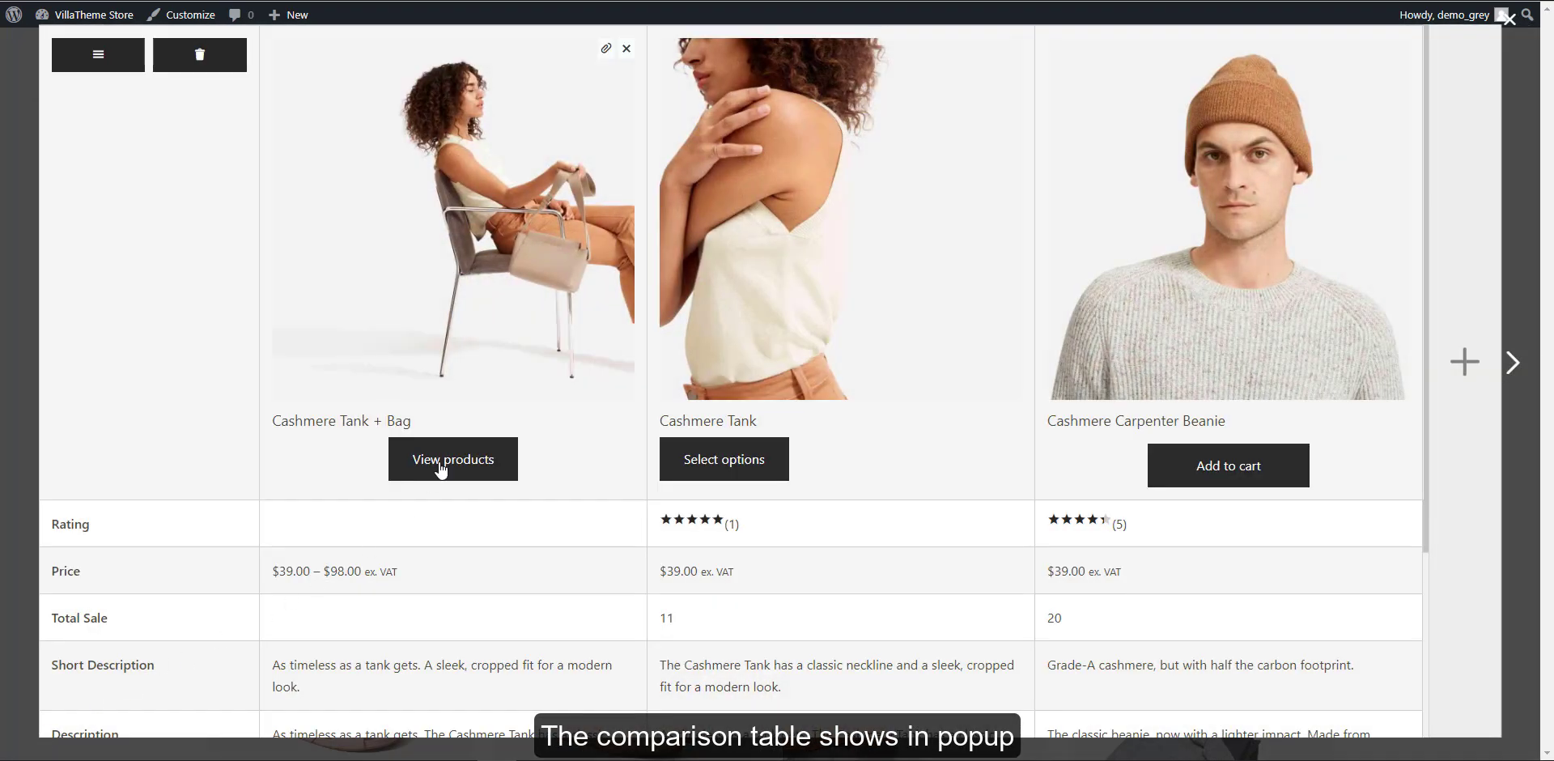
# Page back and forth through the compared products and examine the rows of the comparison table
pyautogui.click(1511, 363)
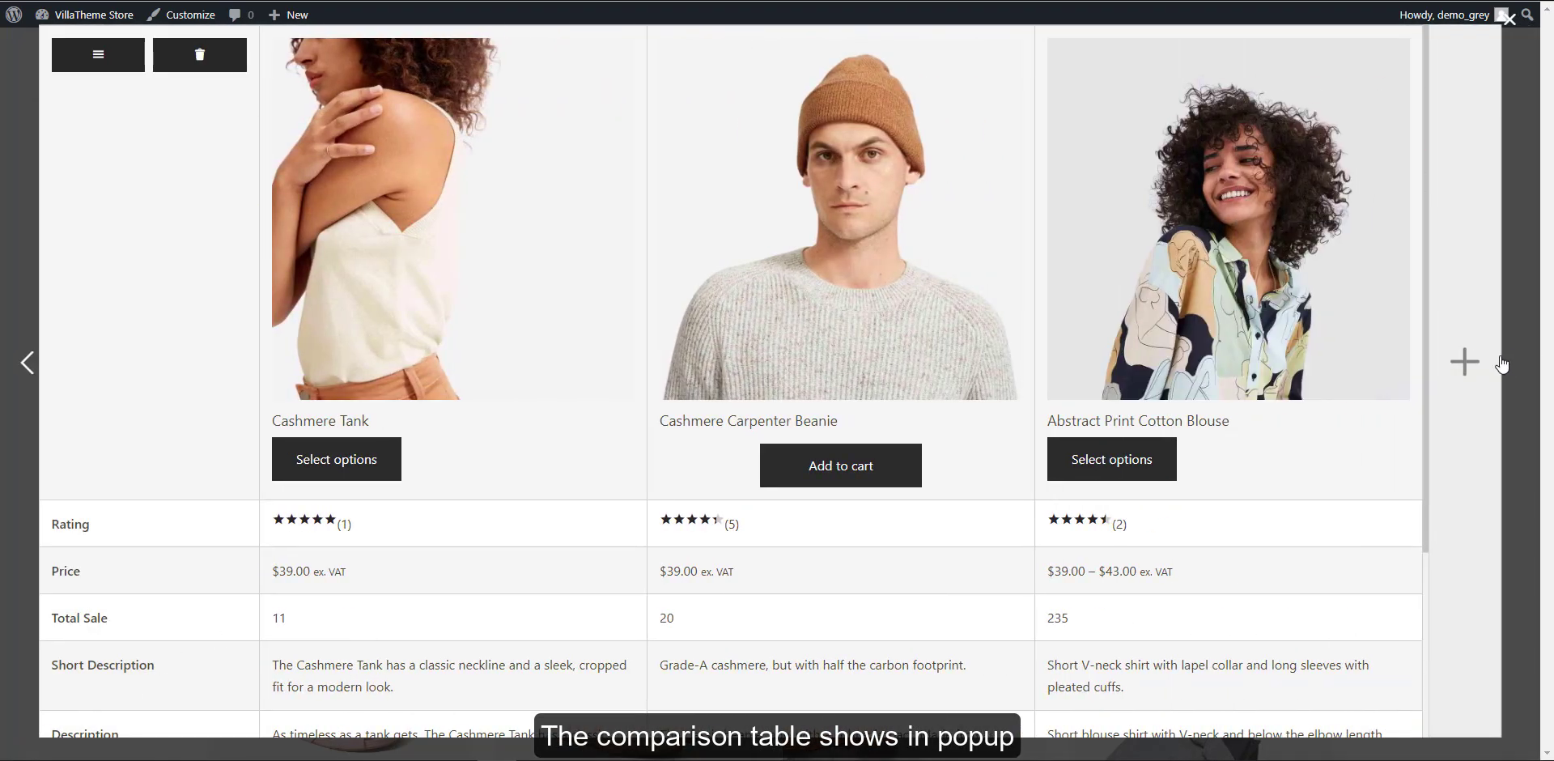
pyautogui.click(26, 362)
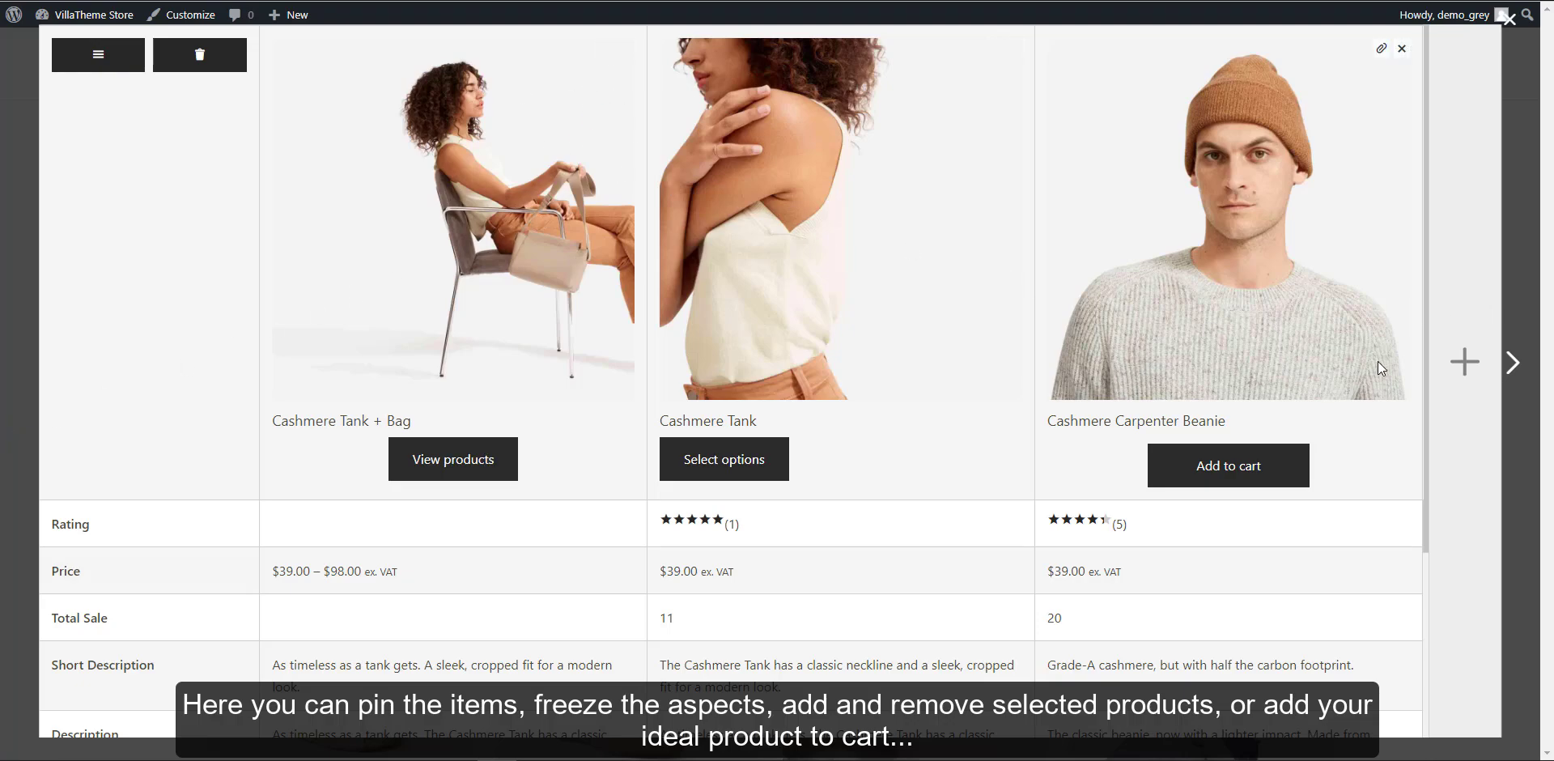
pyautogui.click(1507, 366)
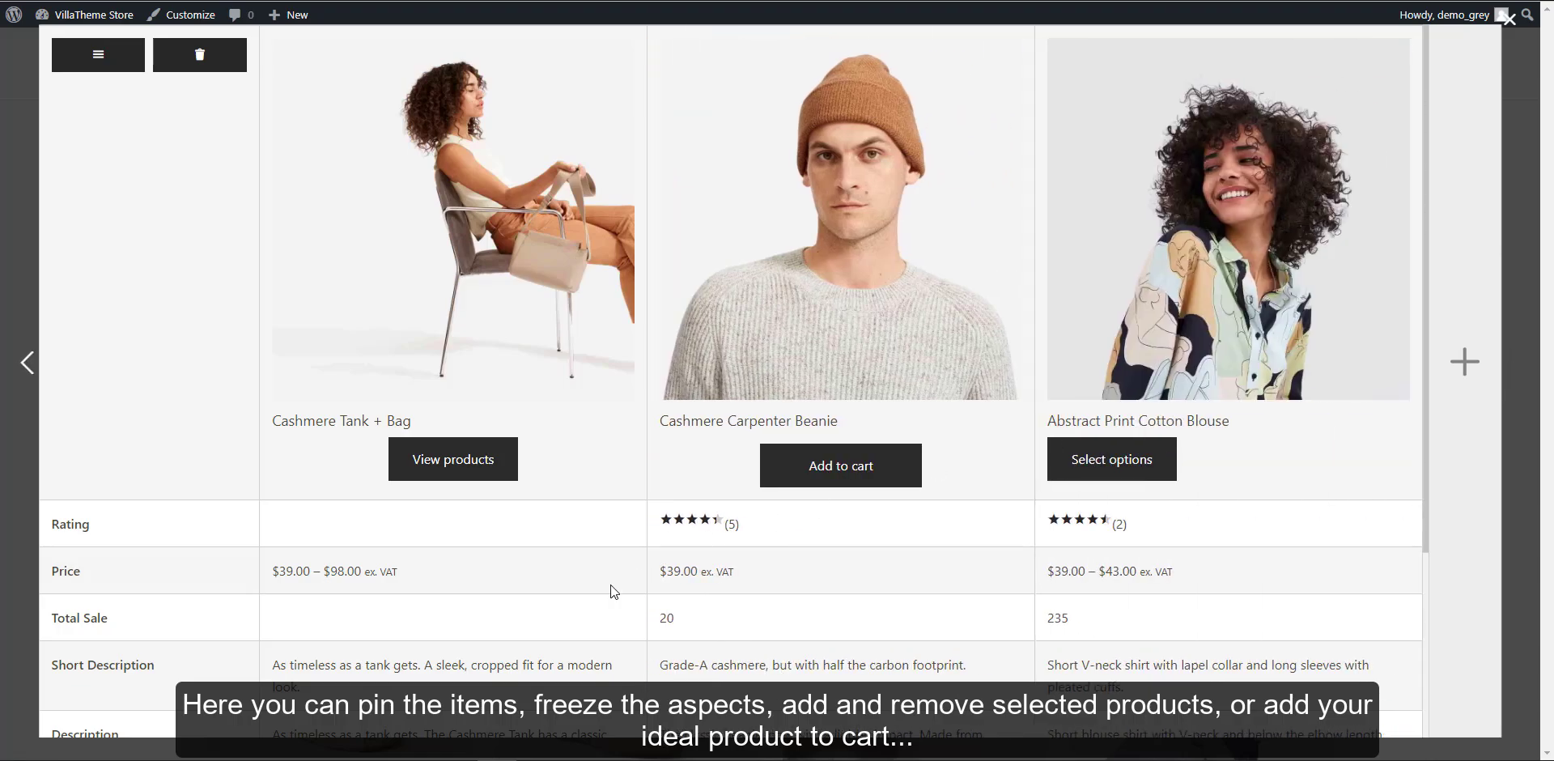
pyautogui.scroll(-3, 586, 602)
pyautogui.scroll(5, 586, 602)
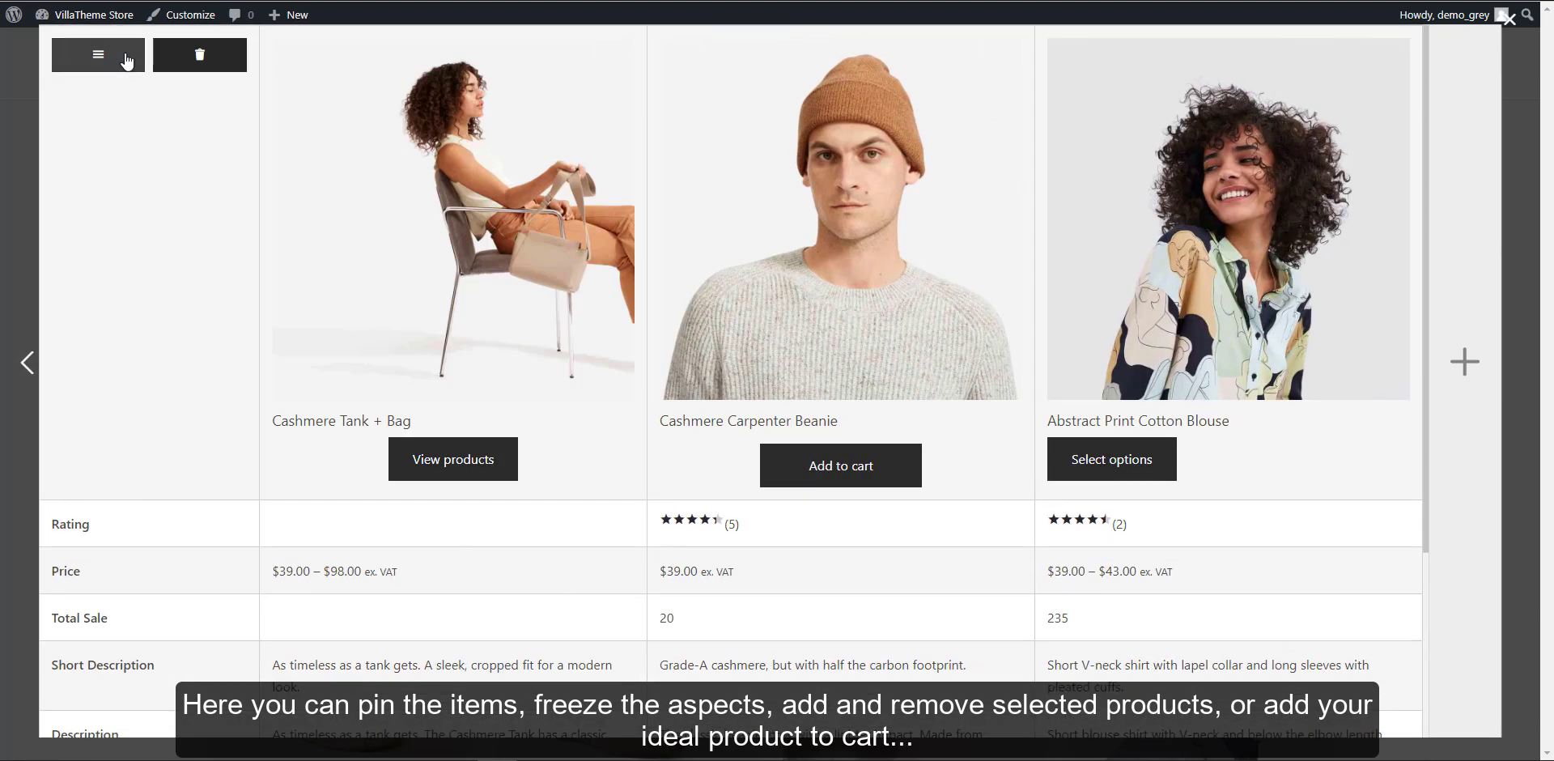
# Hide the Rating and Price fields from the comparison table
pyautogui.click(127, 53)
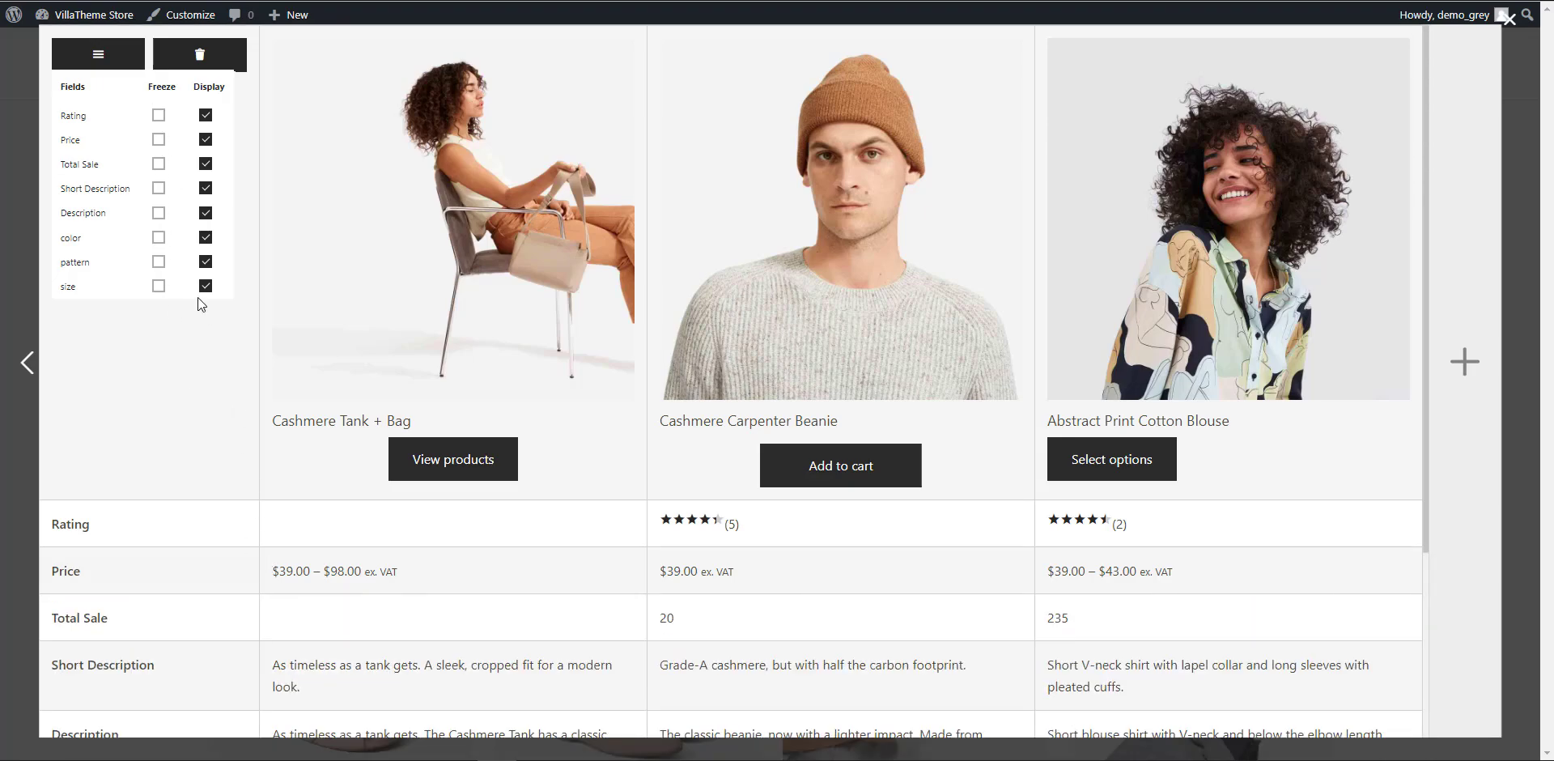
pyautogui.scroll(-5, 267, 571)
pyautogui.scroll(5, 267, 573)
pyautogui.click(206, 117)
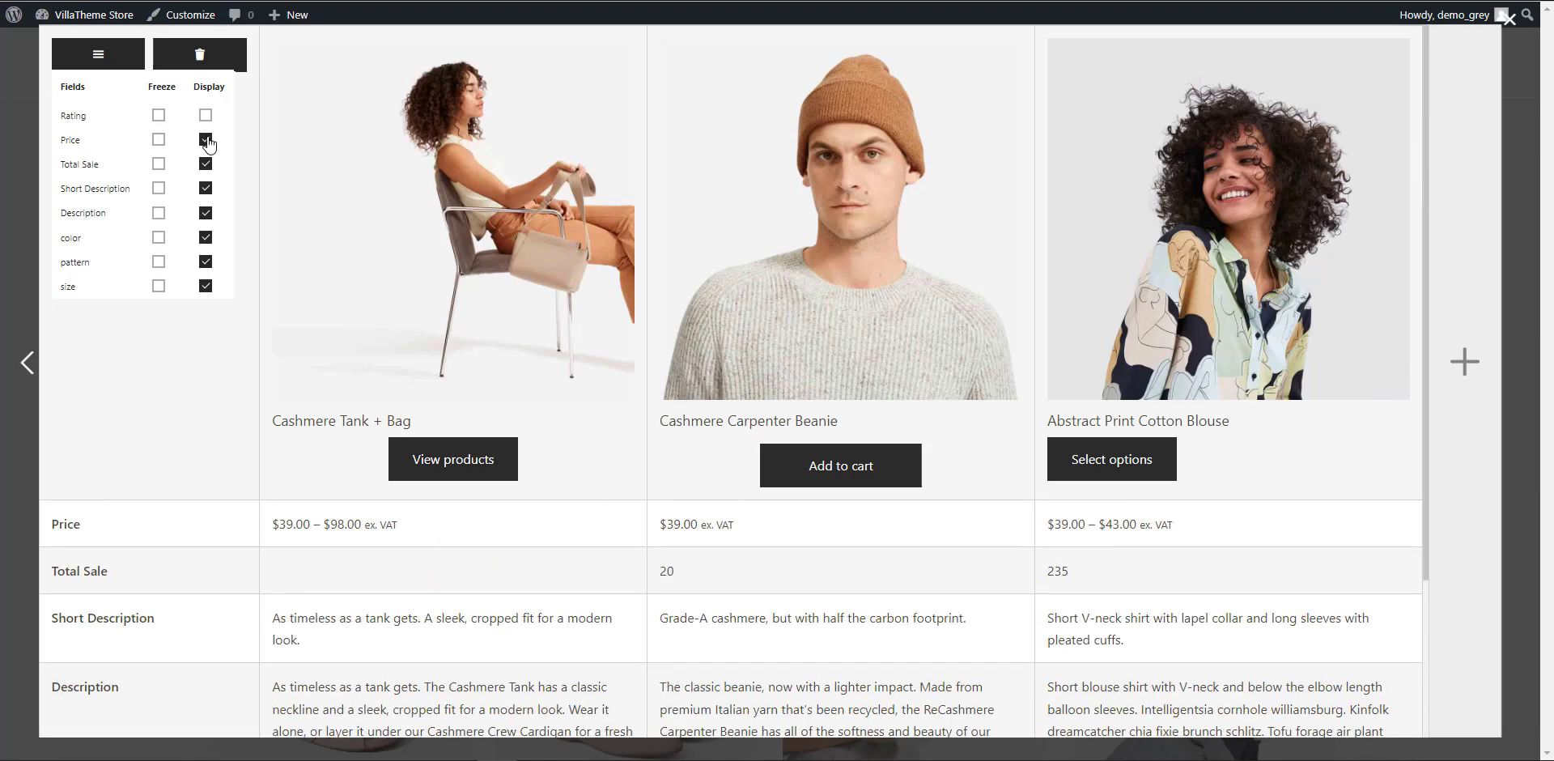
pyautogui.click(206, 141)
pyautogui.click(225, 466)
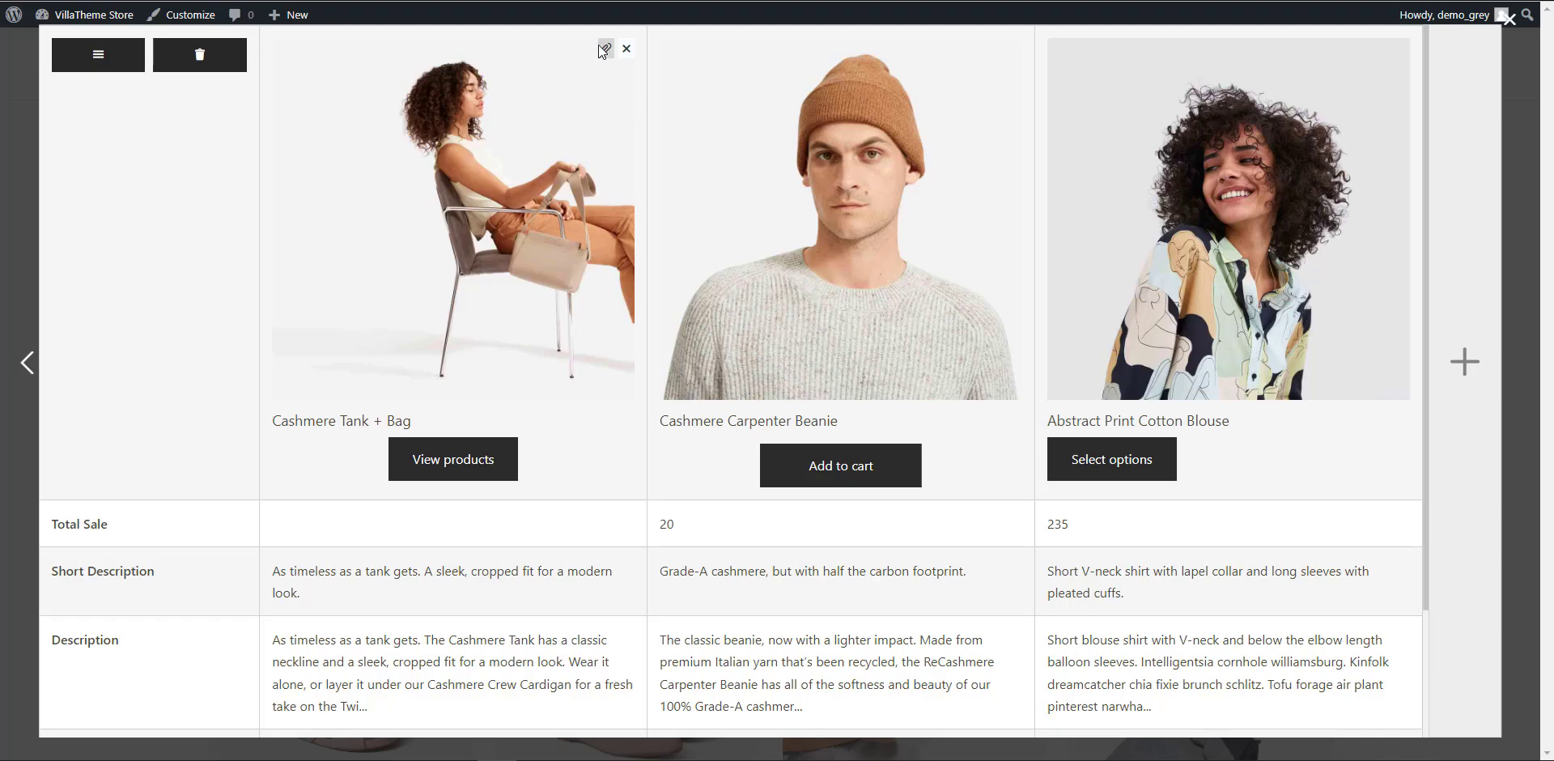
# Remove Cashmere Tank + Bag from the comparison, and add Oversized Blazer and Light Day Loafer from a search for "size"
pyautogui.click(626, 50)
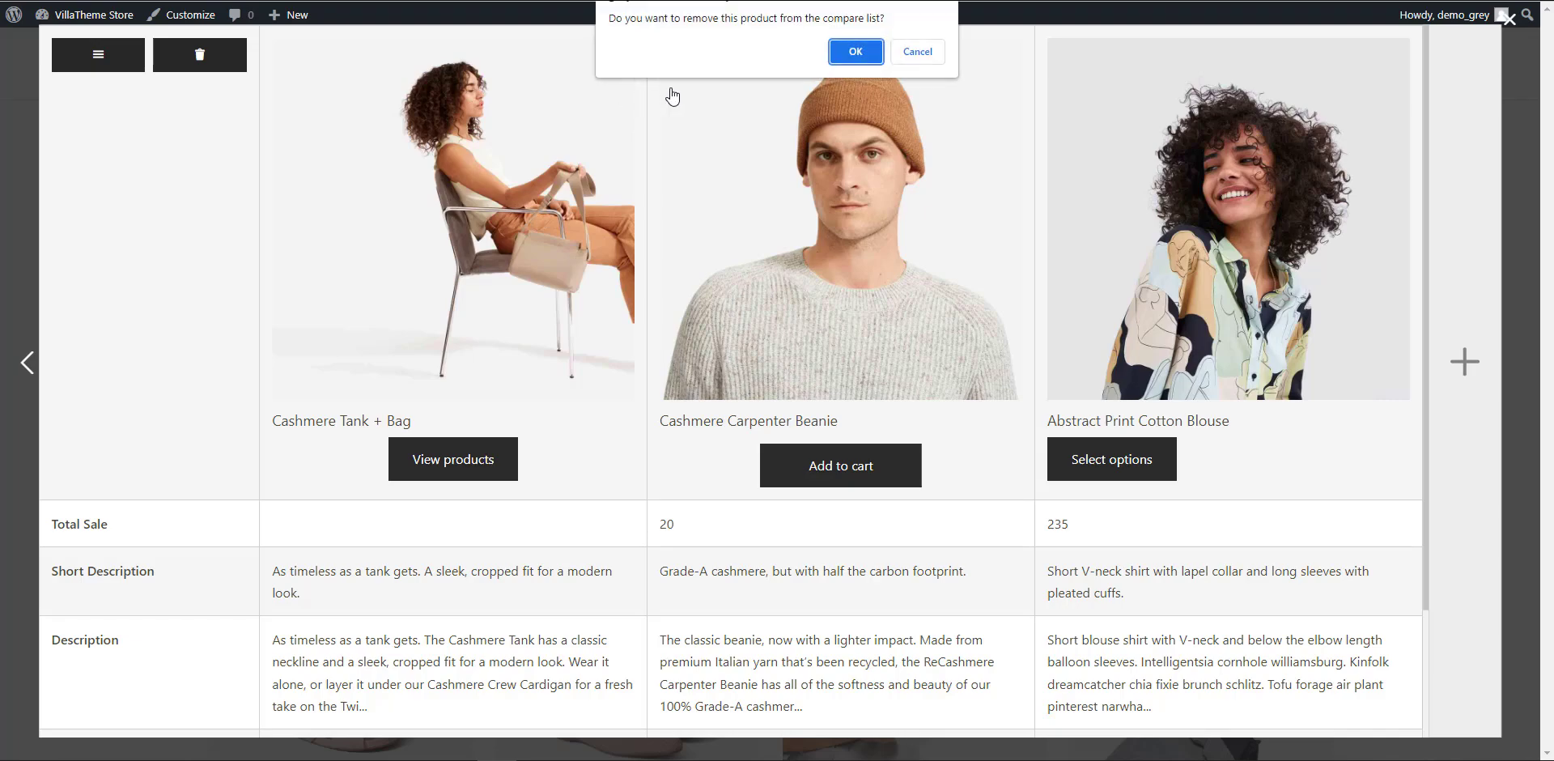
pyautogui.click(855, 52)
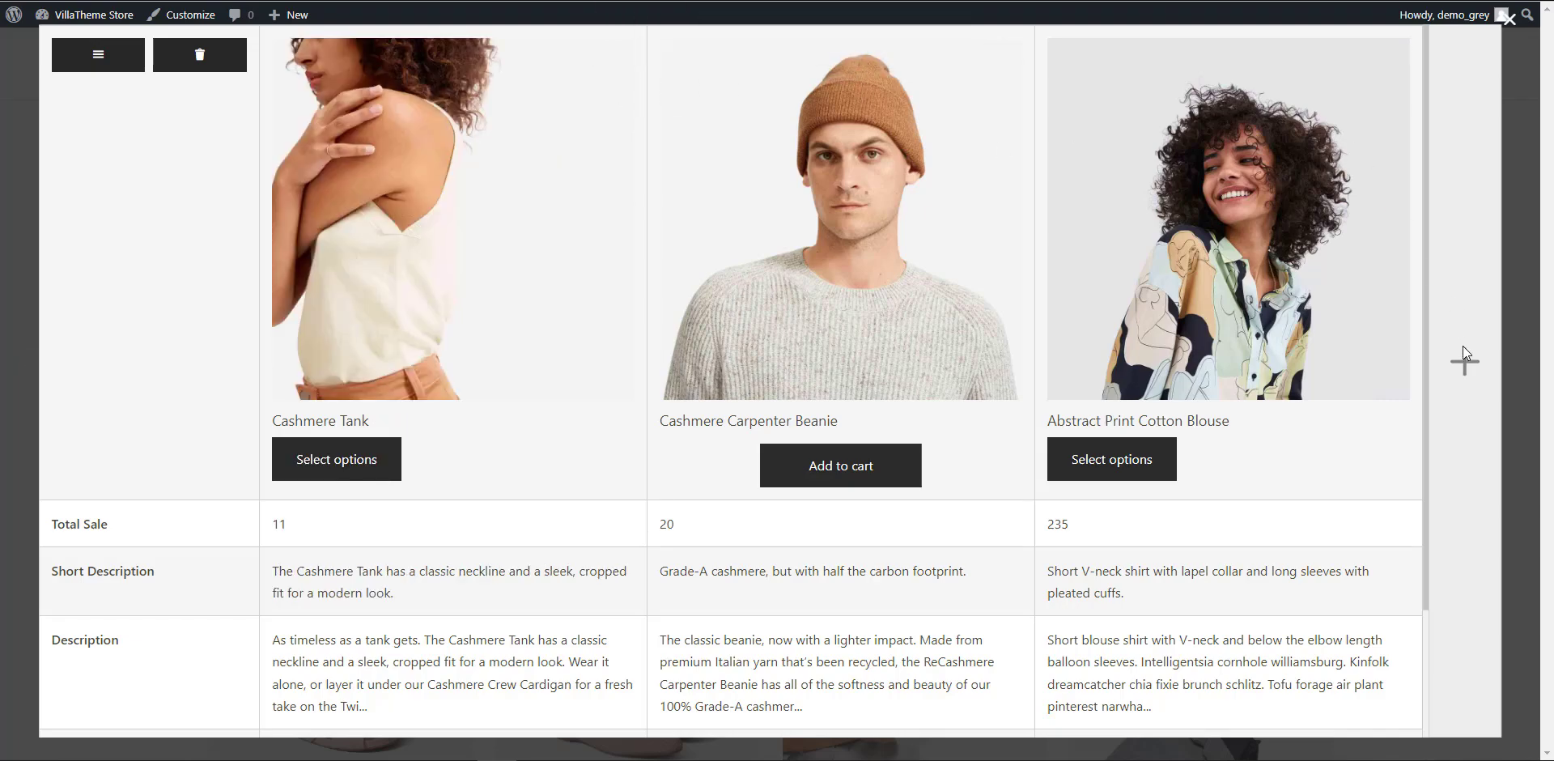
pyautogui.click(1463, 360)
pyautogui.click(1300, 73)
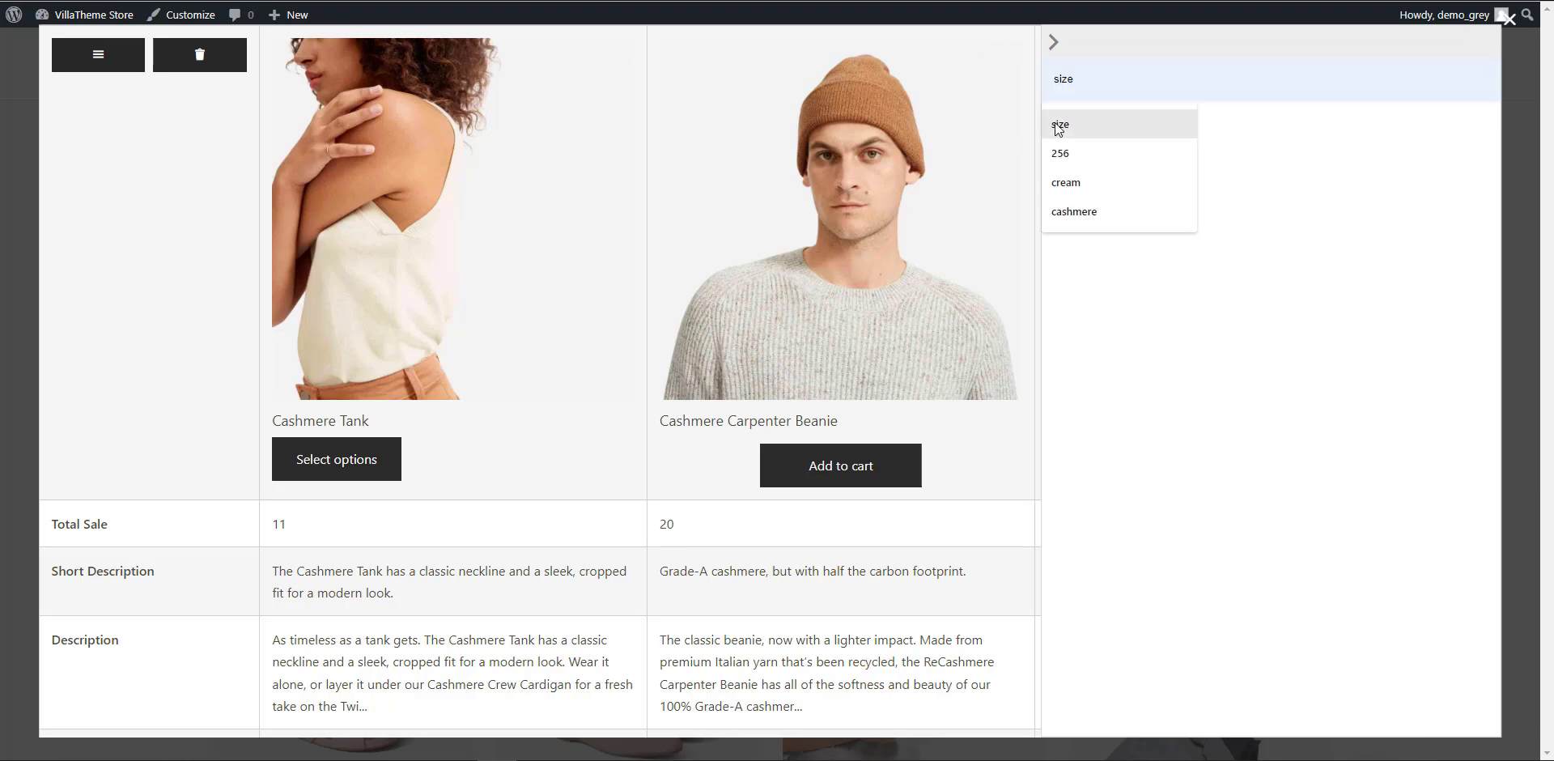
pyautogui.click(1077, 127)
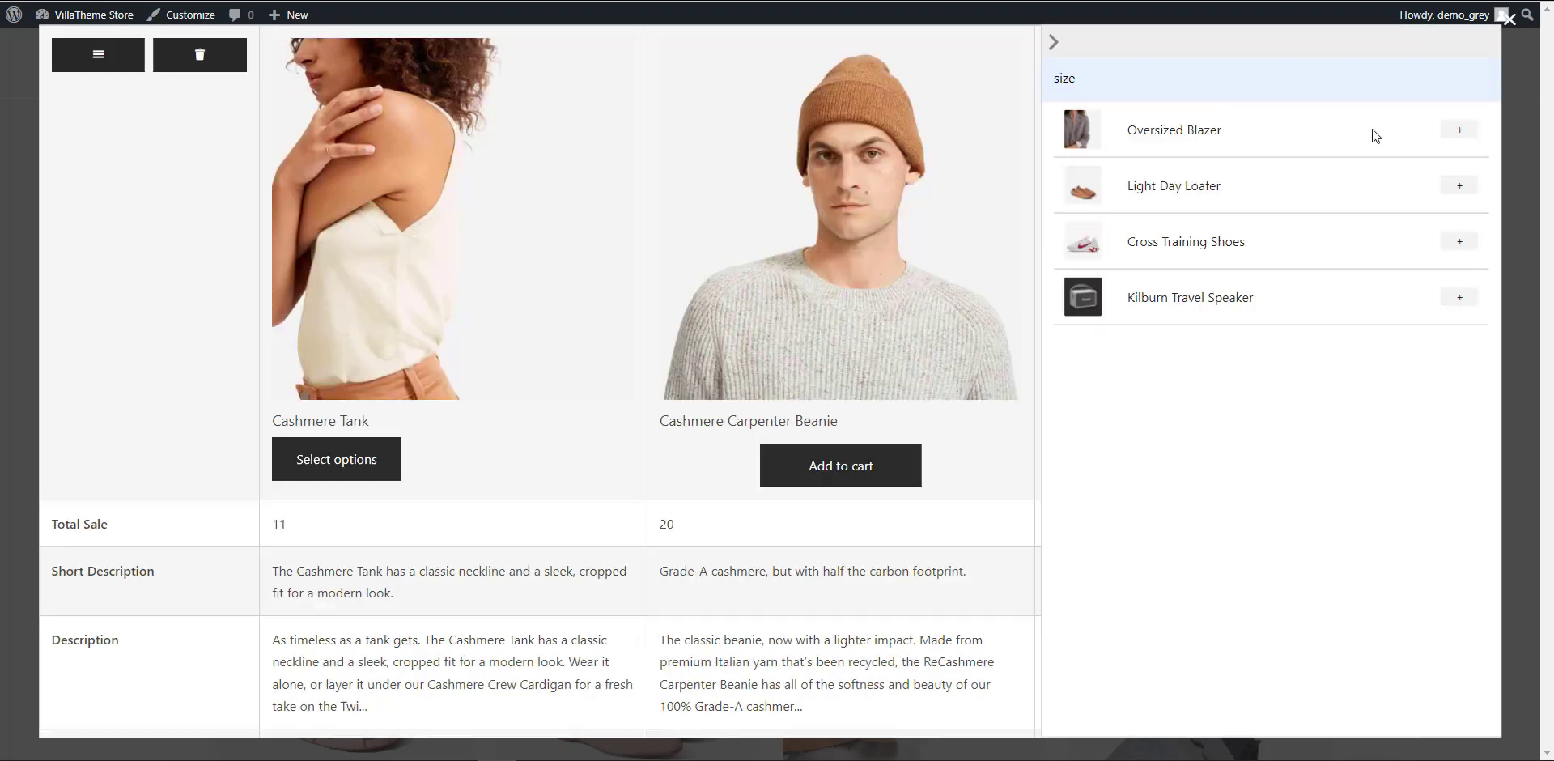
pyautogui.click(1460, 130)
pyautogui.click(1460, 130)
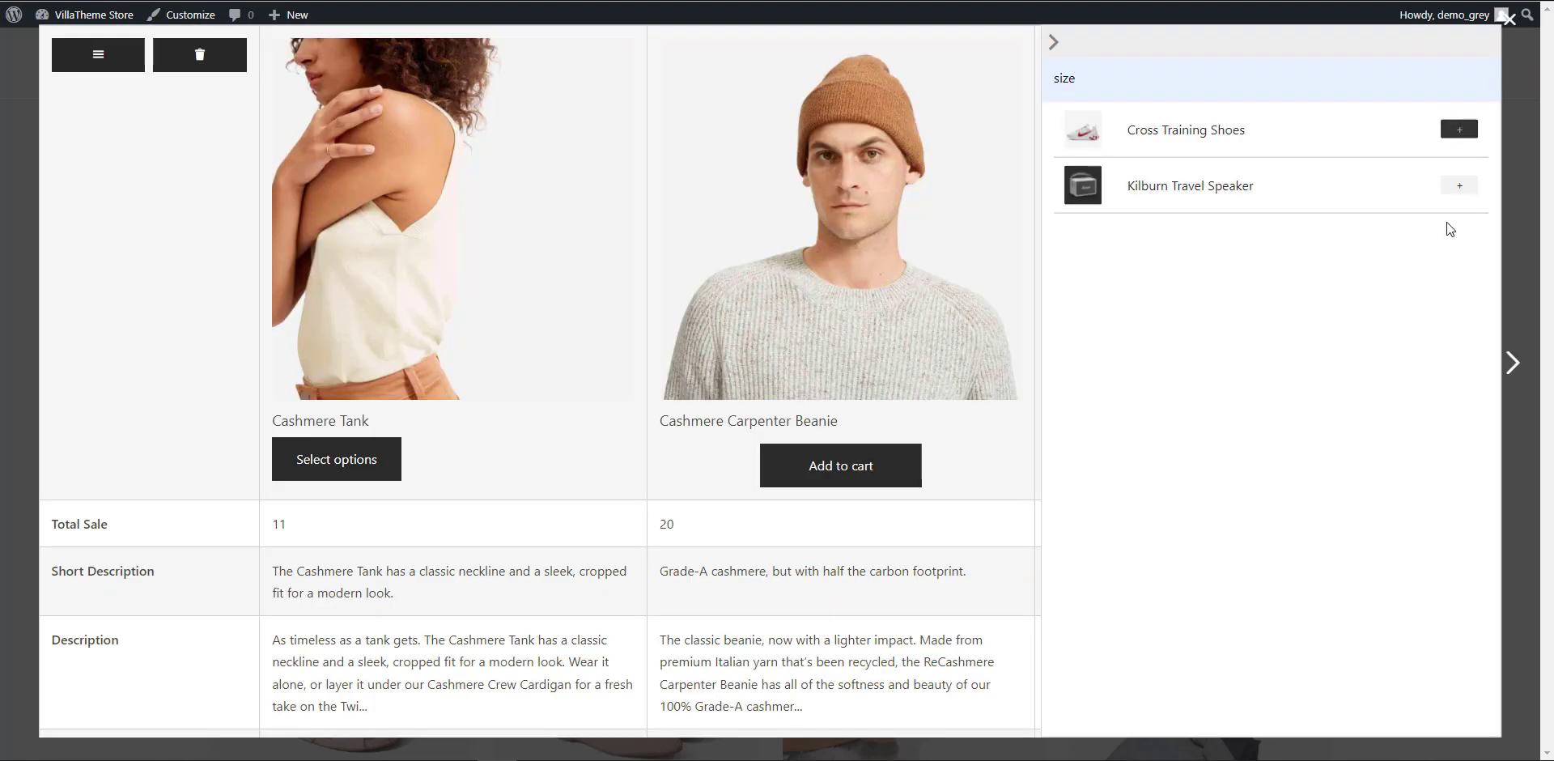
# Add the Oversized Blazer in size XS to the cart from the comparison table, and close the cart
pyautogui.click(1512, 361)
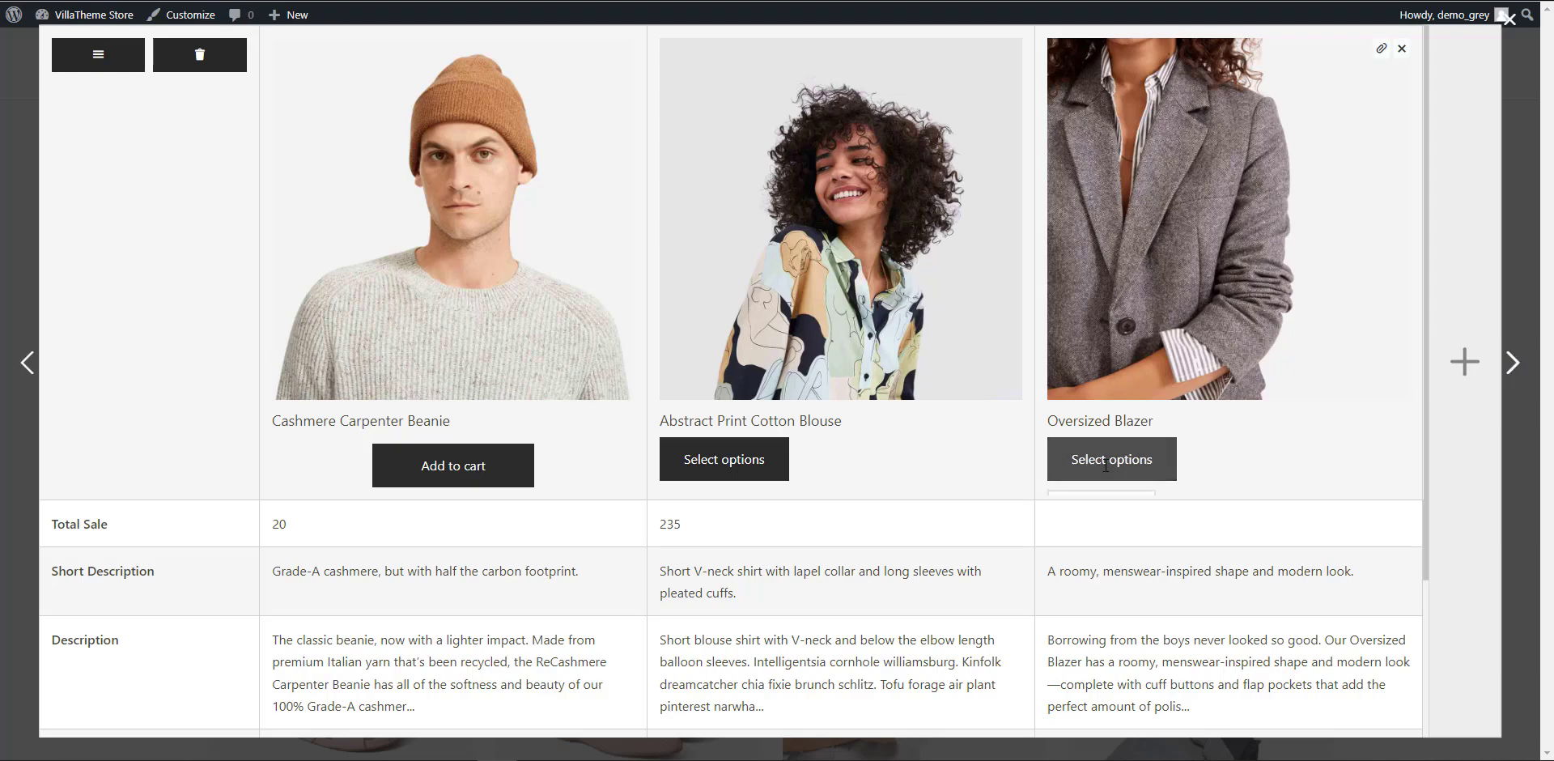
pyautogui.click(1121, 470)
pyautogui.click(1101, 506)
pyautogui.click(1100, 542)
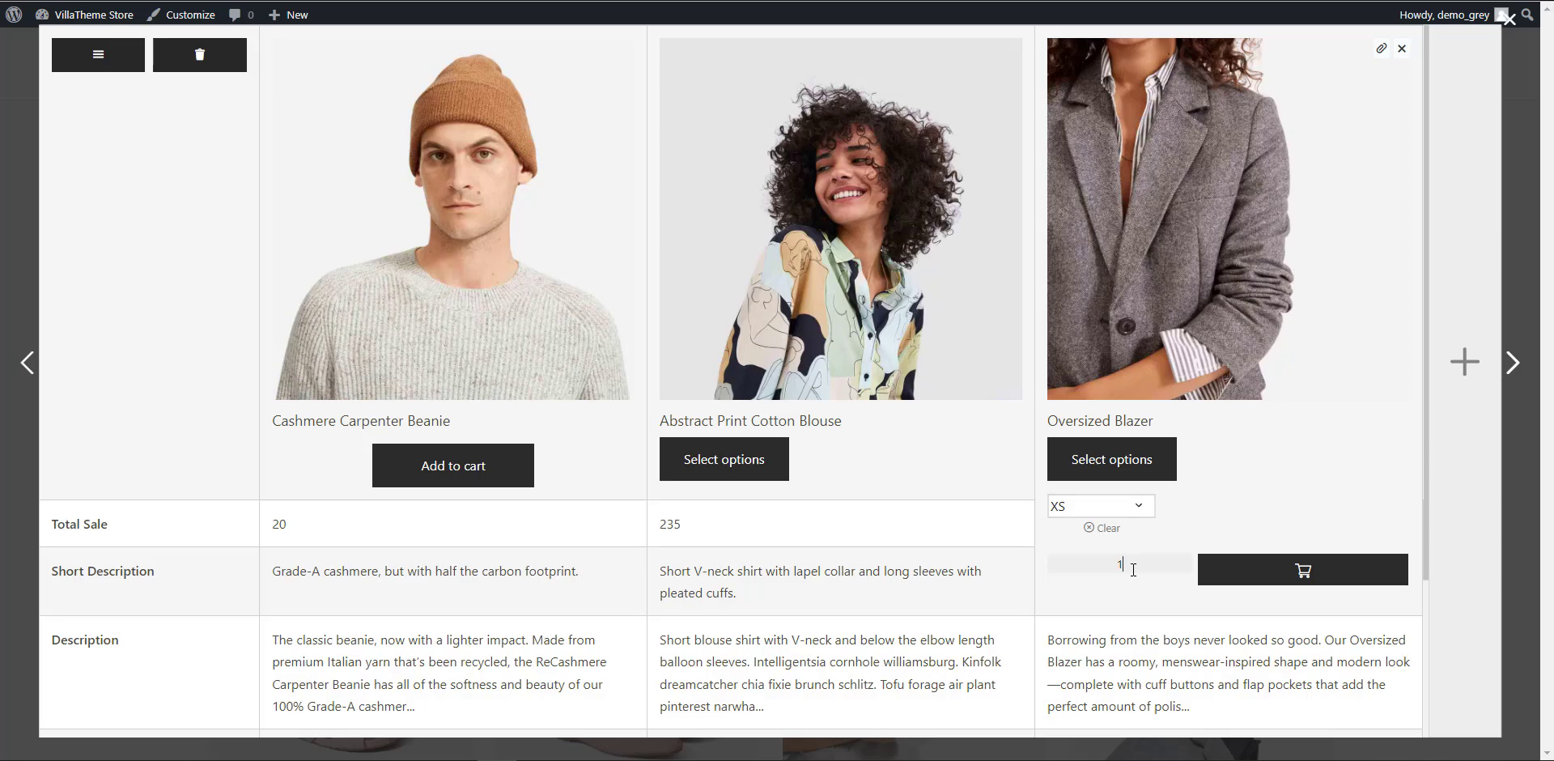
pyautogui.click(1504, 450)
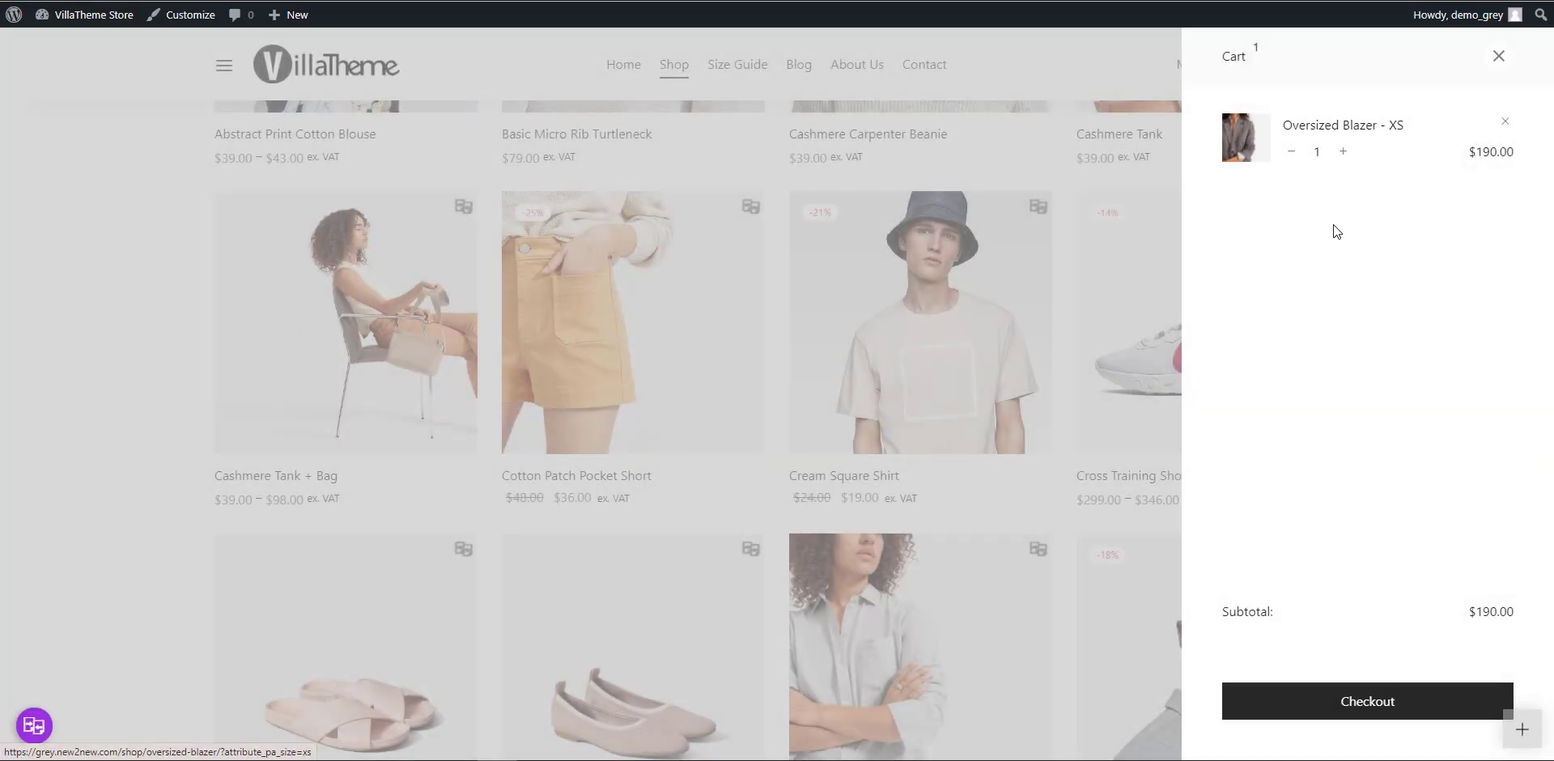
pyautogui.click(1056, 357)
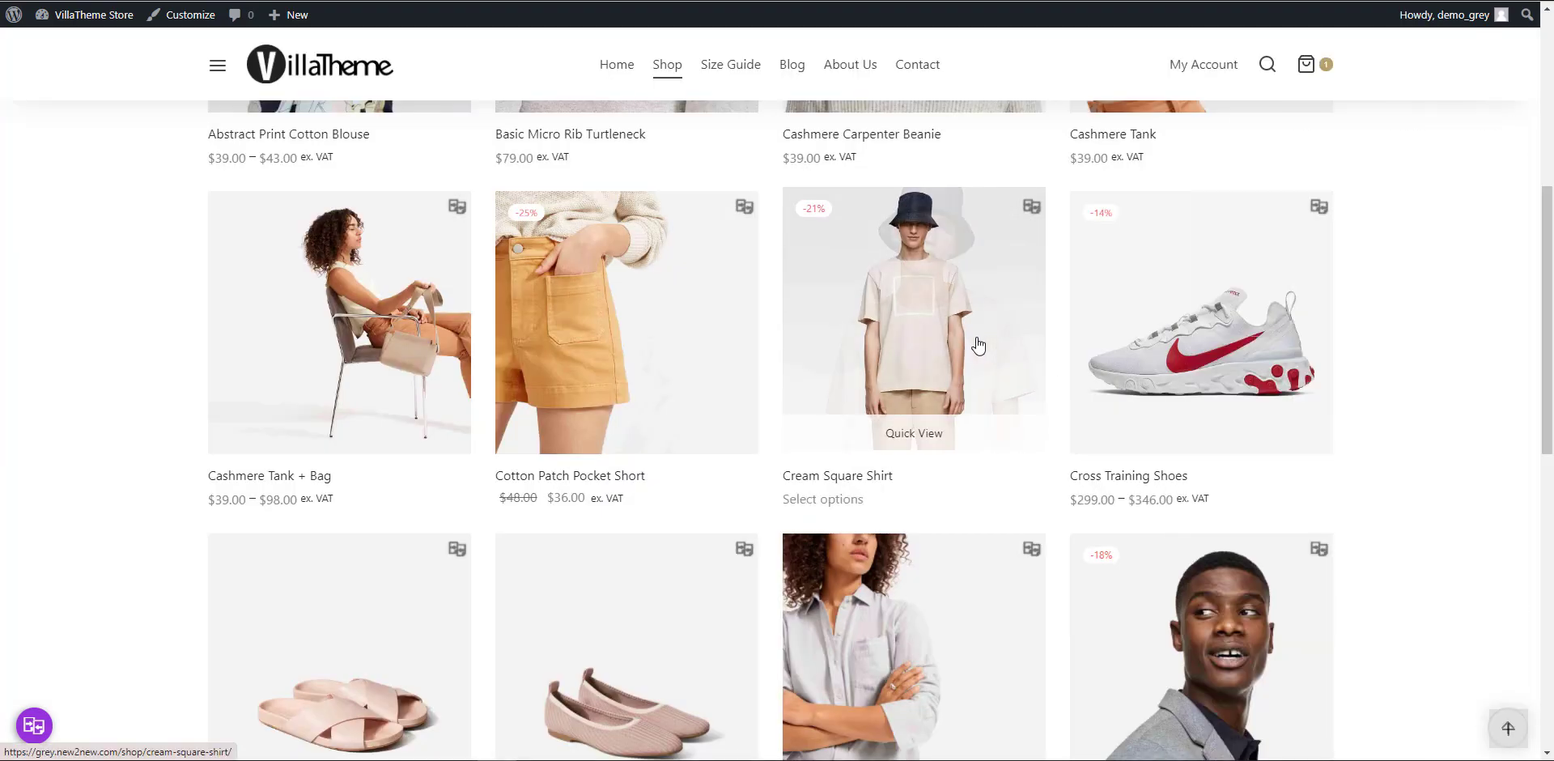
# Remove the Light Day Loafer from the compare list using the shop page's comparison sidebar
pyautogui.scroll(-1, 1477, 565)
pyautogui.scroll(-3, 1478, 565)
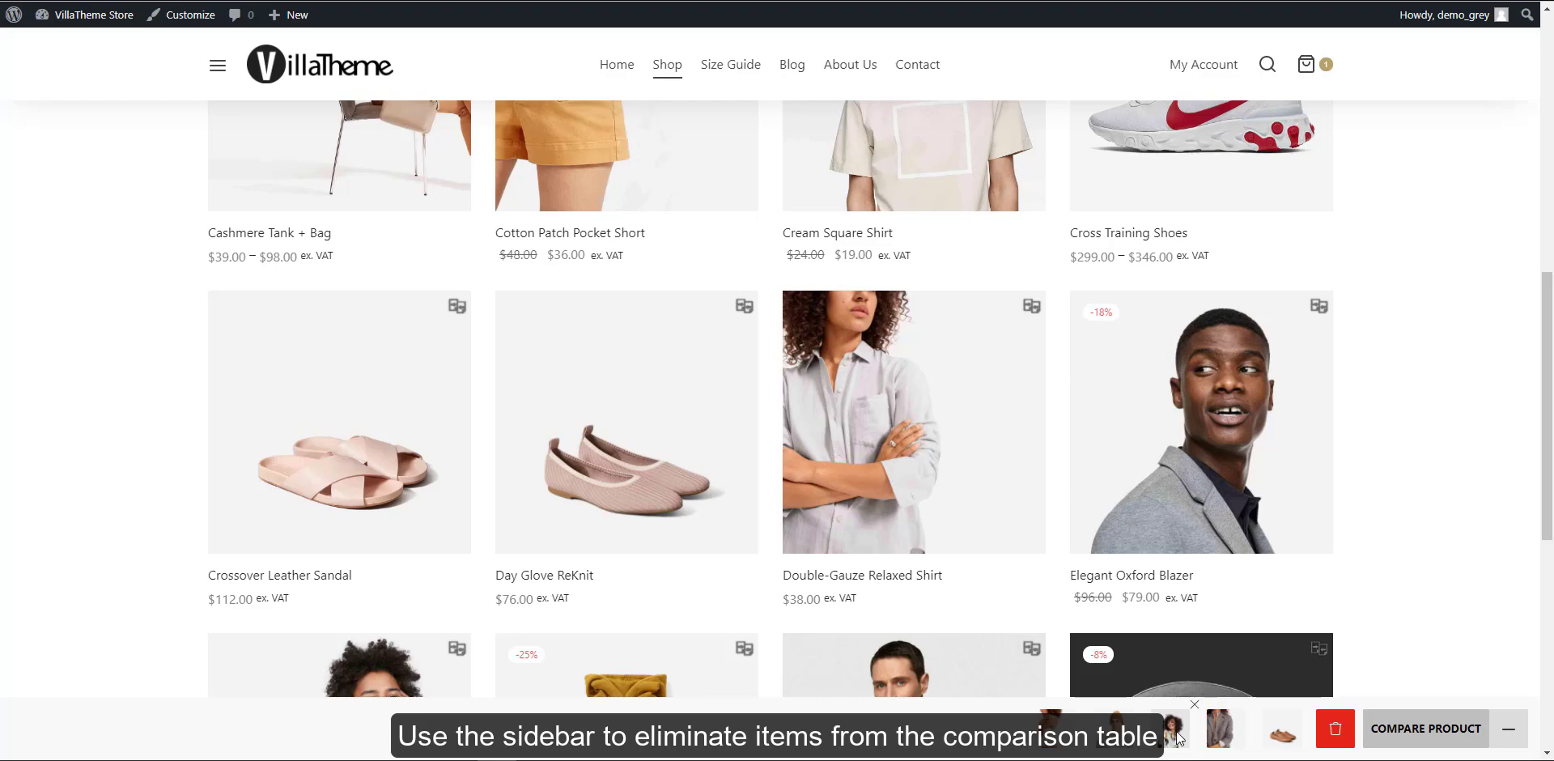
pyautogui.click(1307, 707)
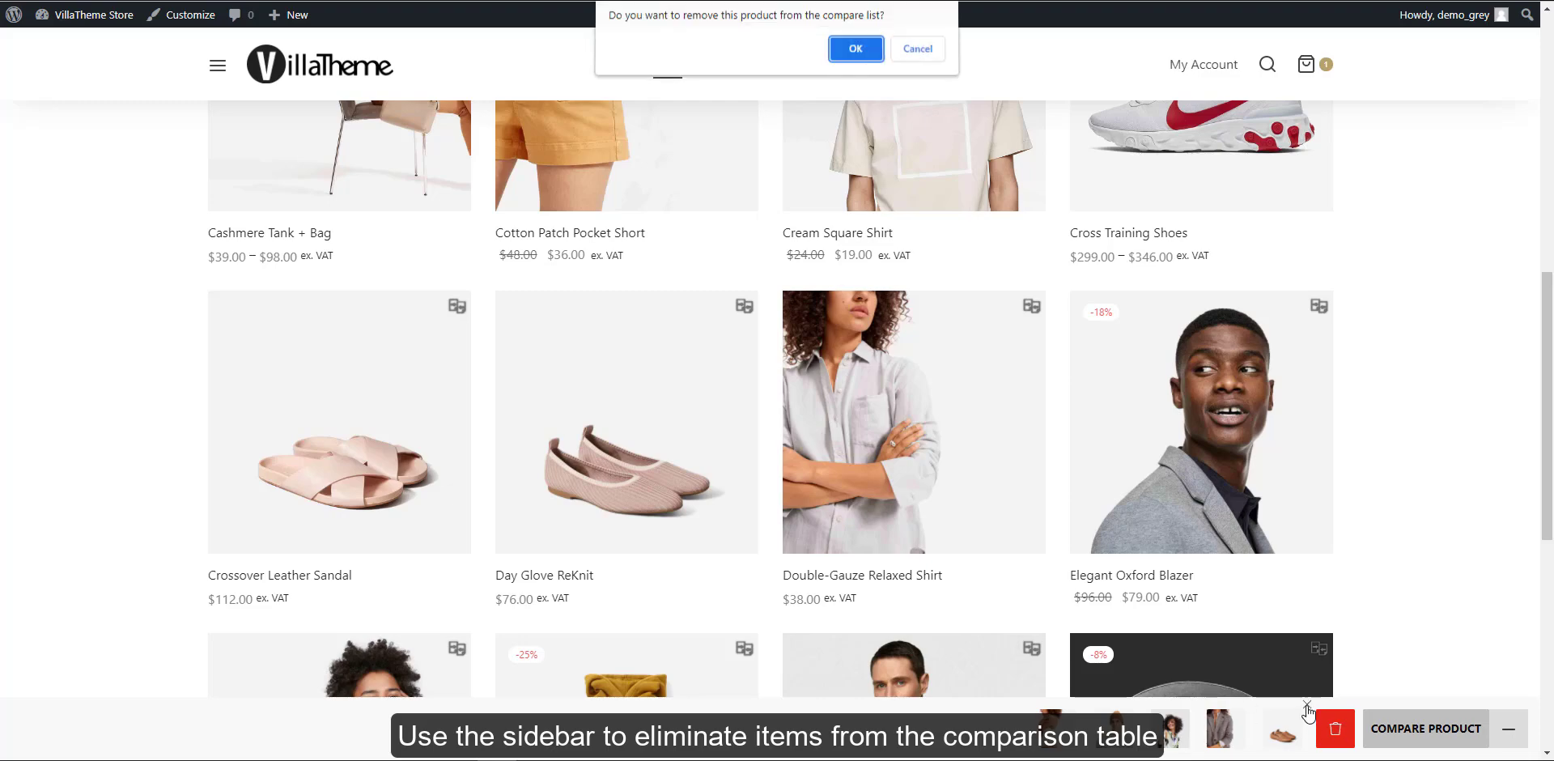
pyautogui.click(855, 51)
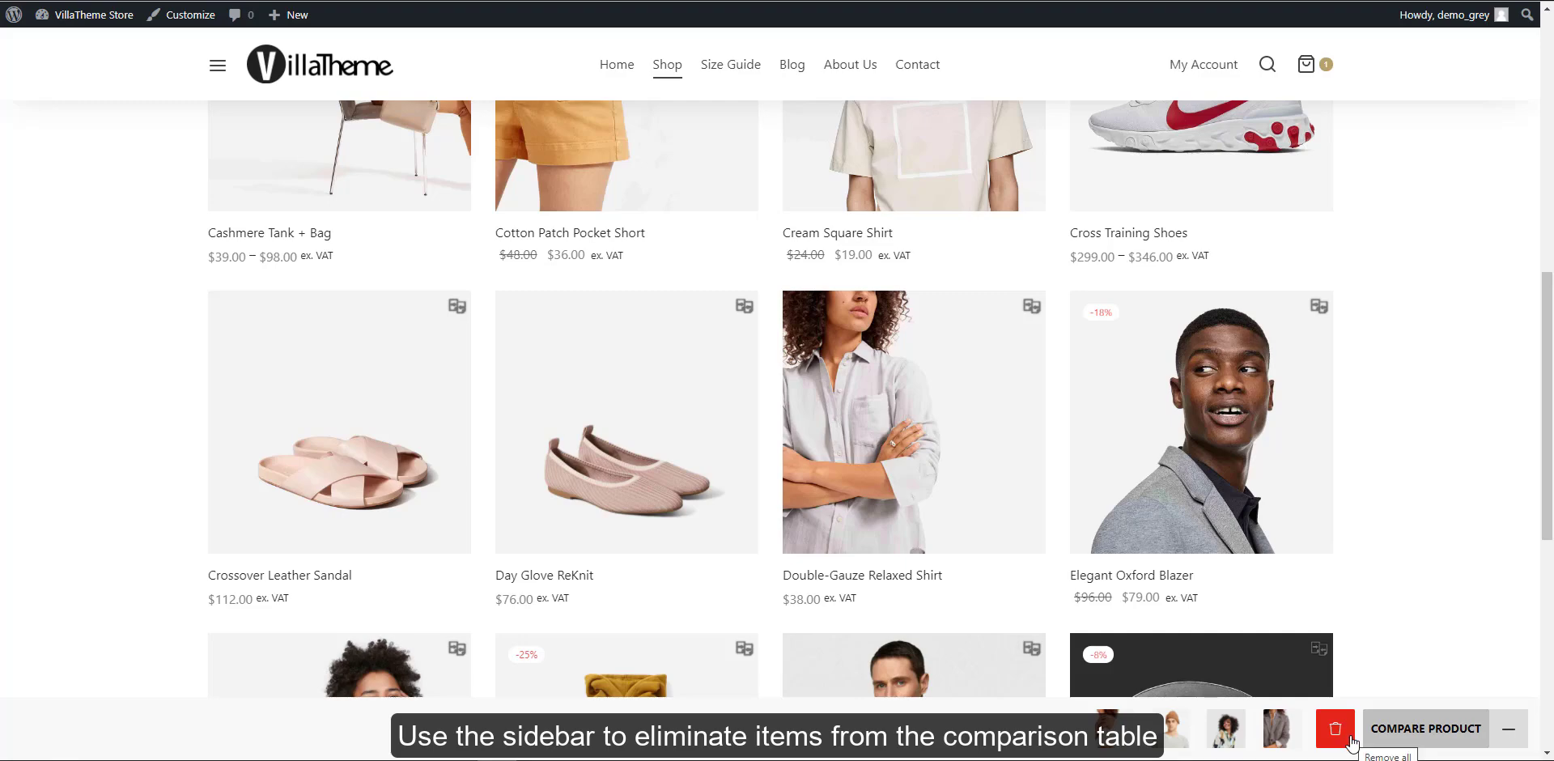
# Go from the comparison sidebar to the Product Compare page and look over its table
pyautogui.click(1408, 729)
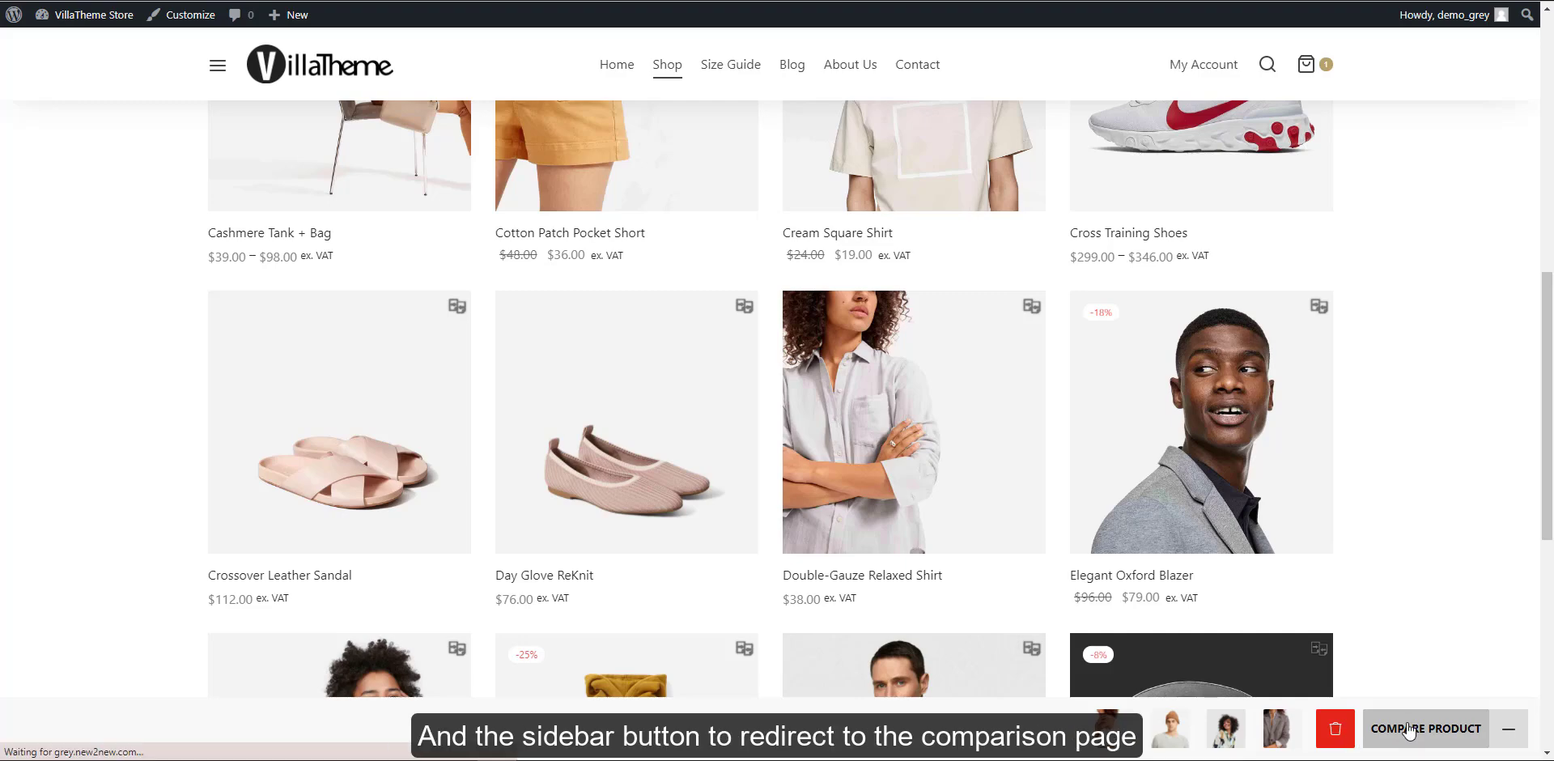
pyautogui.scroll(-5, 1053, 442)
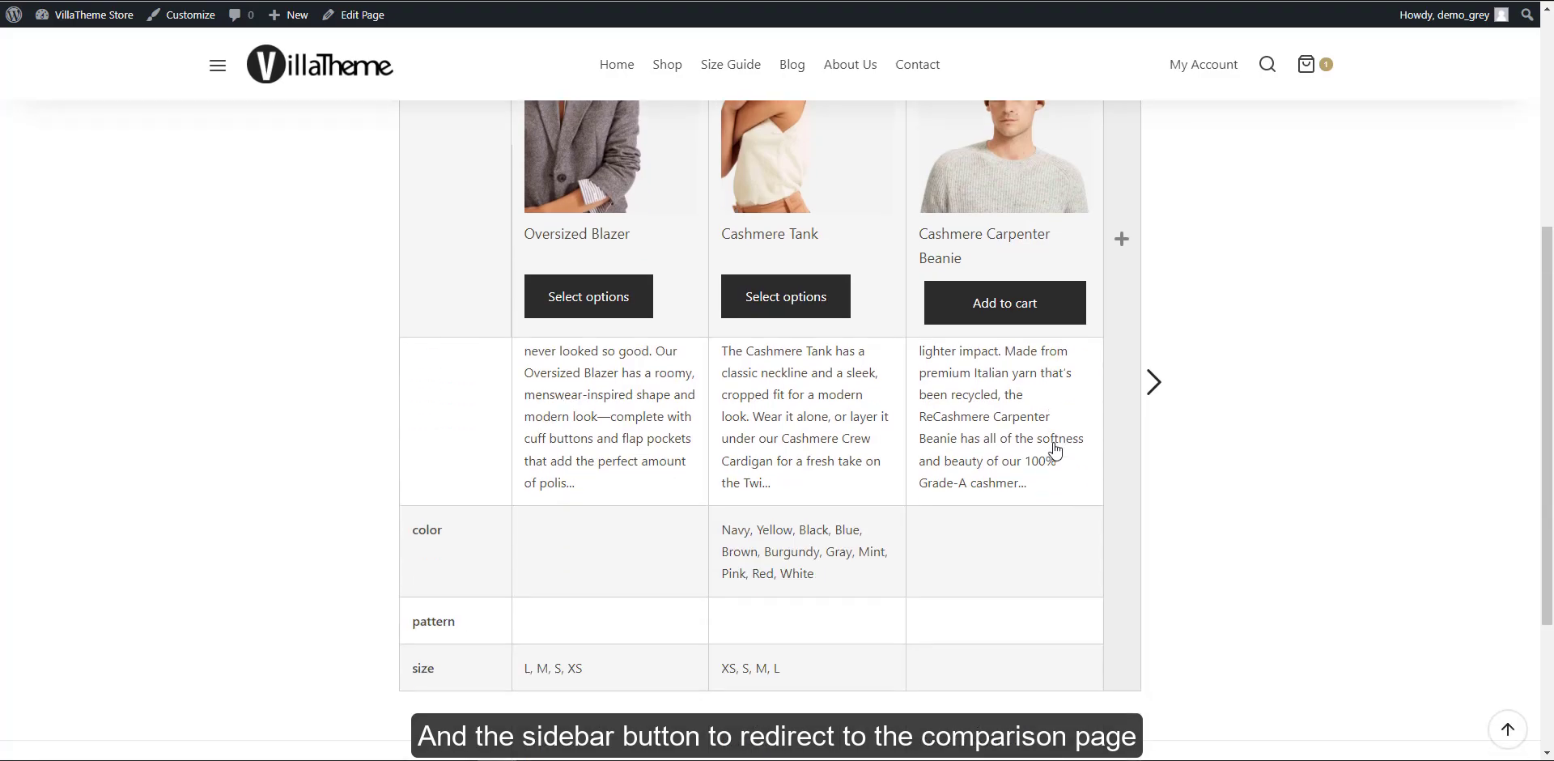
pyautogui.scroll(5, 1052, 442)
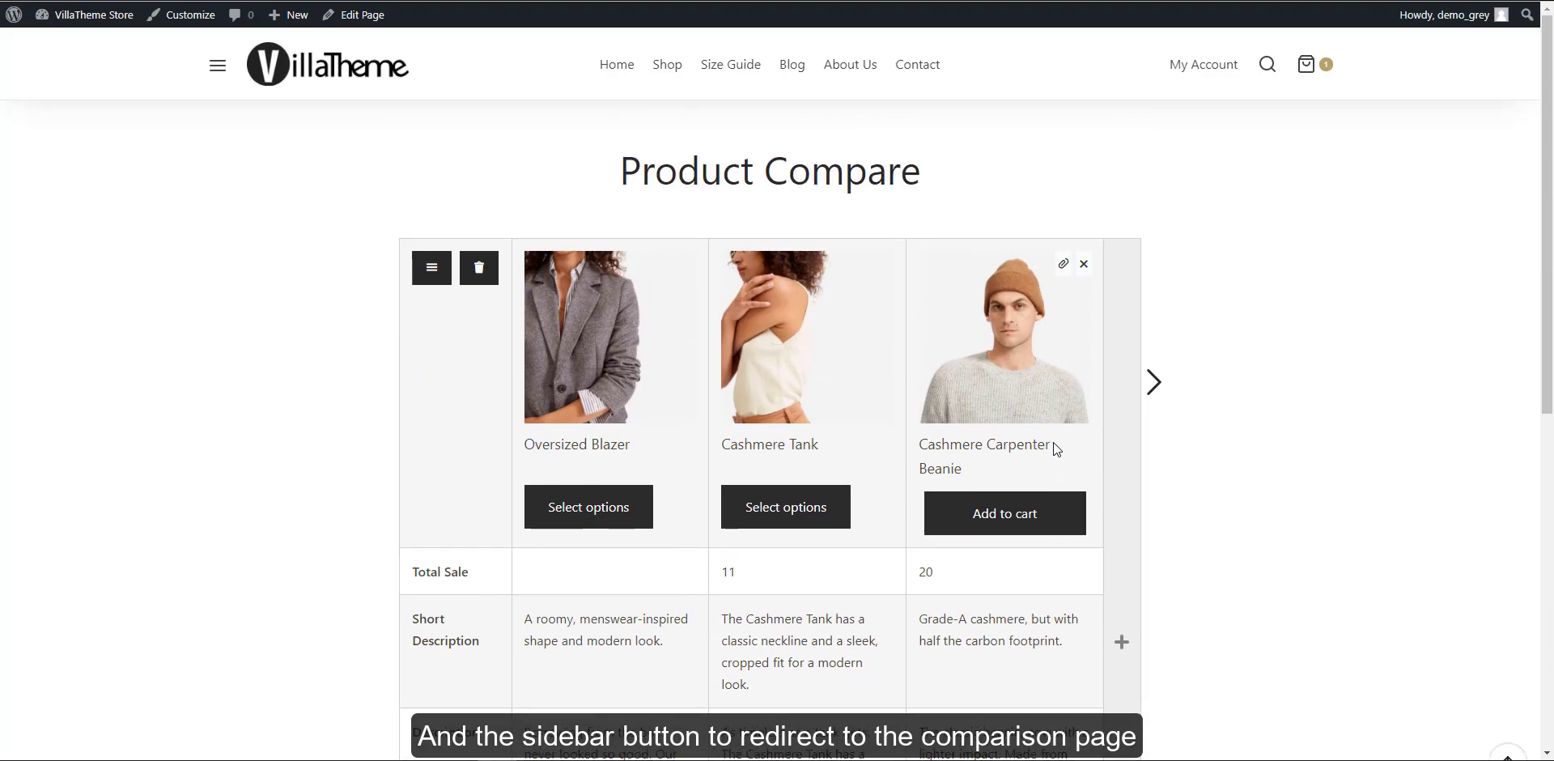
# Pin the Cashmere Carpenter Beanie while paging through the compared products, and open the table's field settings
pyautogui.click(1065, 266)
pyautogui.click(1153, 387)
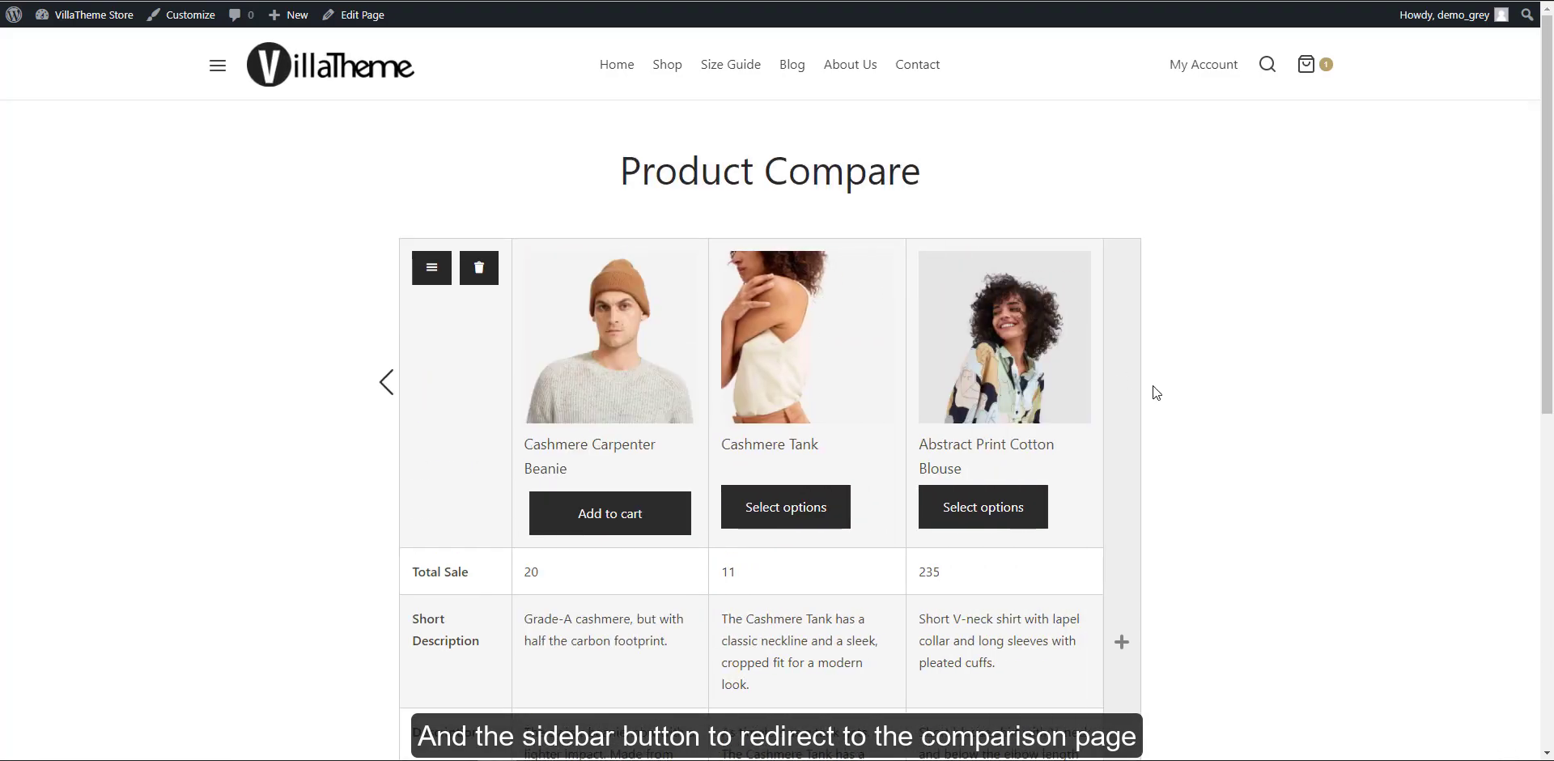
pyautogui.click(430, 267)
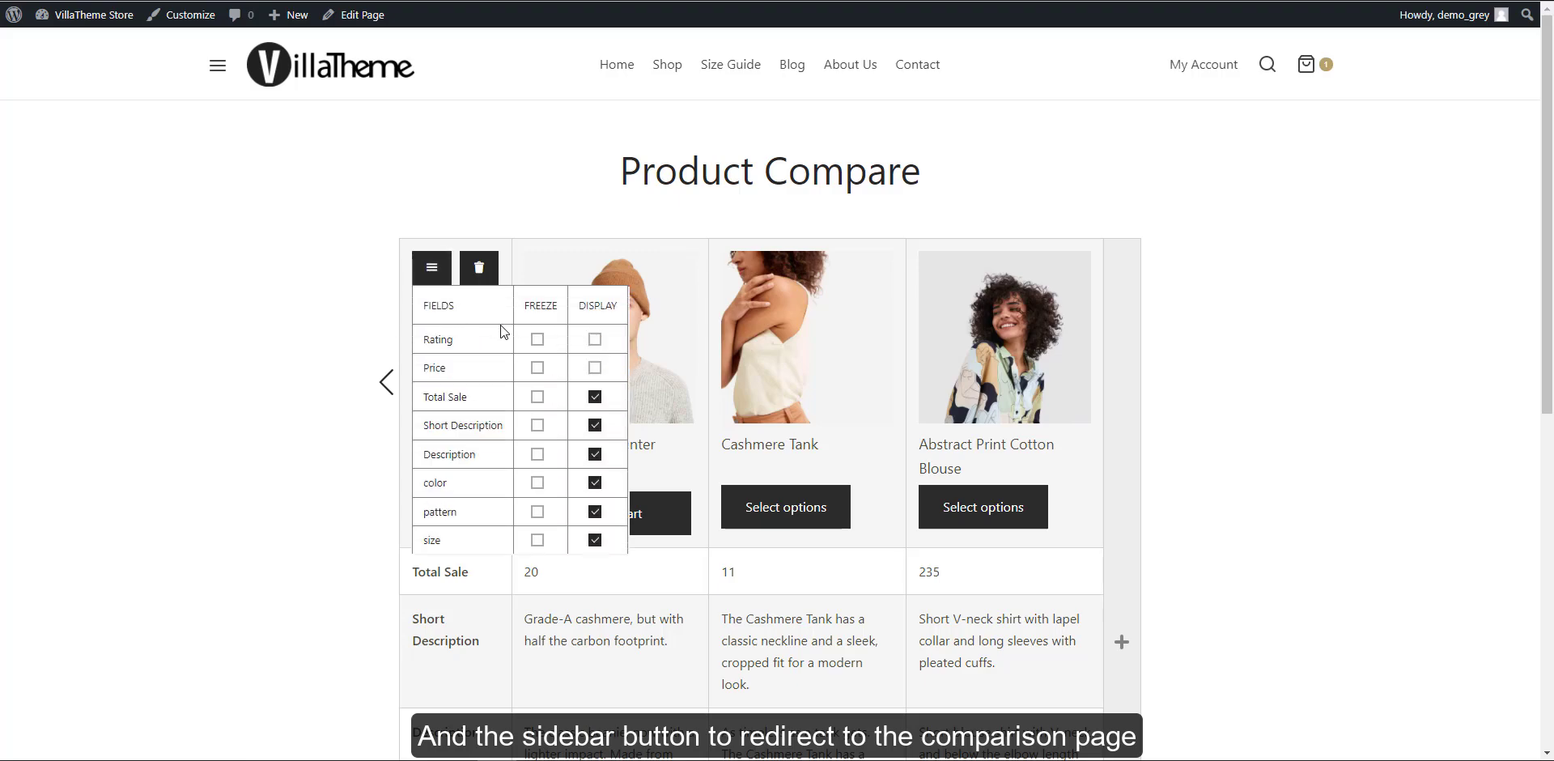
# Freeze the Total Sale field in the comparison table and look through the table's rows
pyautogui.click(537, 397)
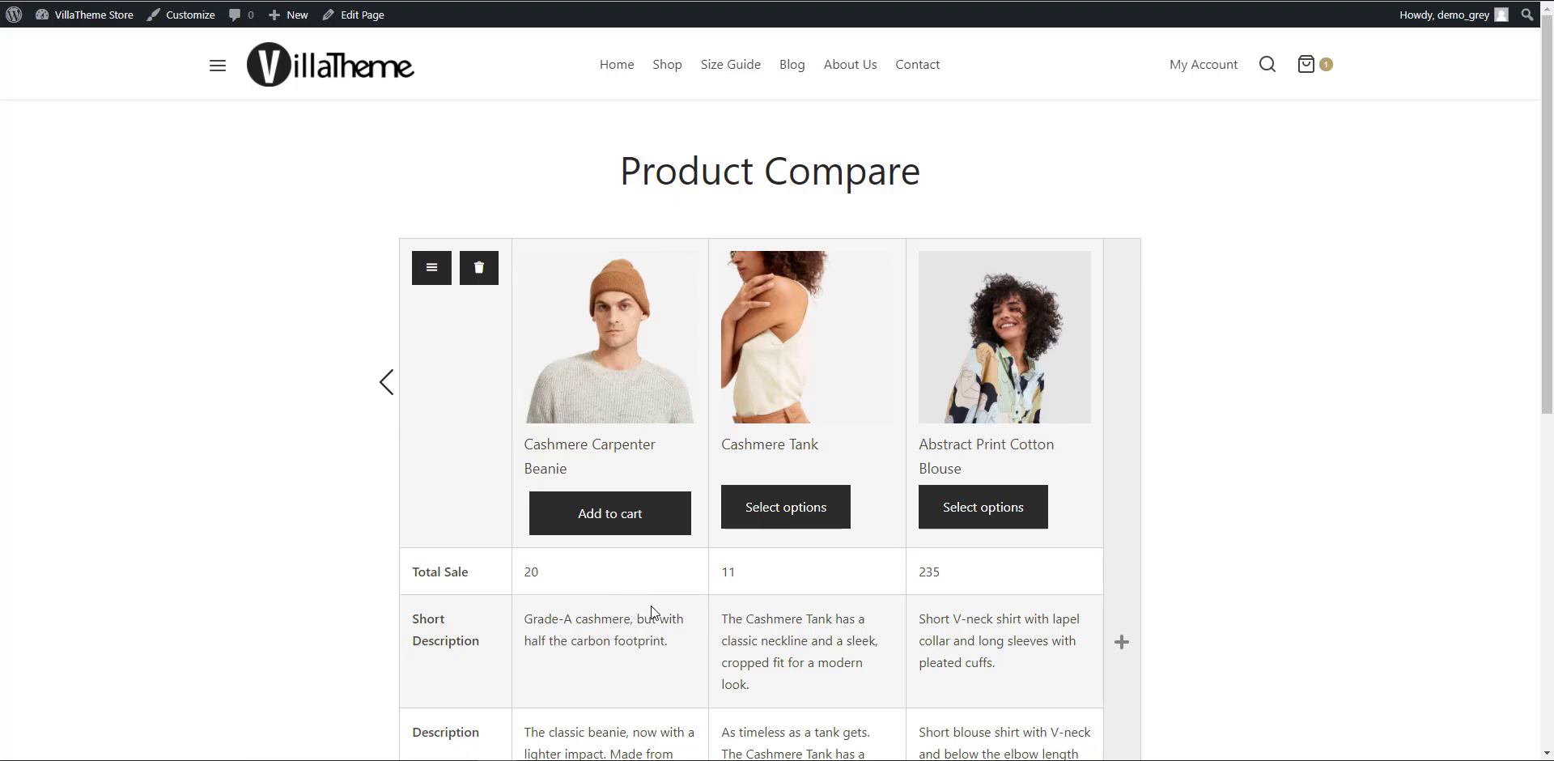
pyautogui.scroll(-3, 649, 613)
pyautogui.scroll(-3, 660, 557)
pyautogui.scroll(5, 652, 558)
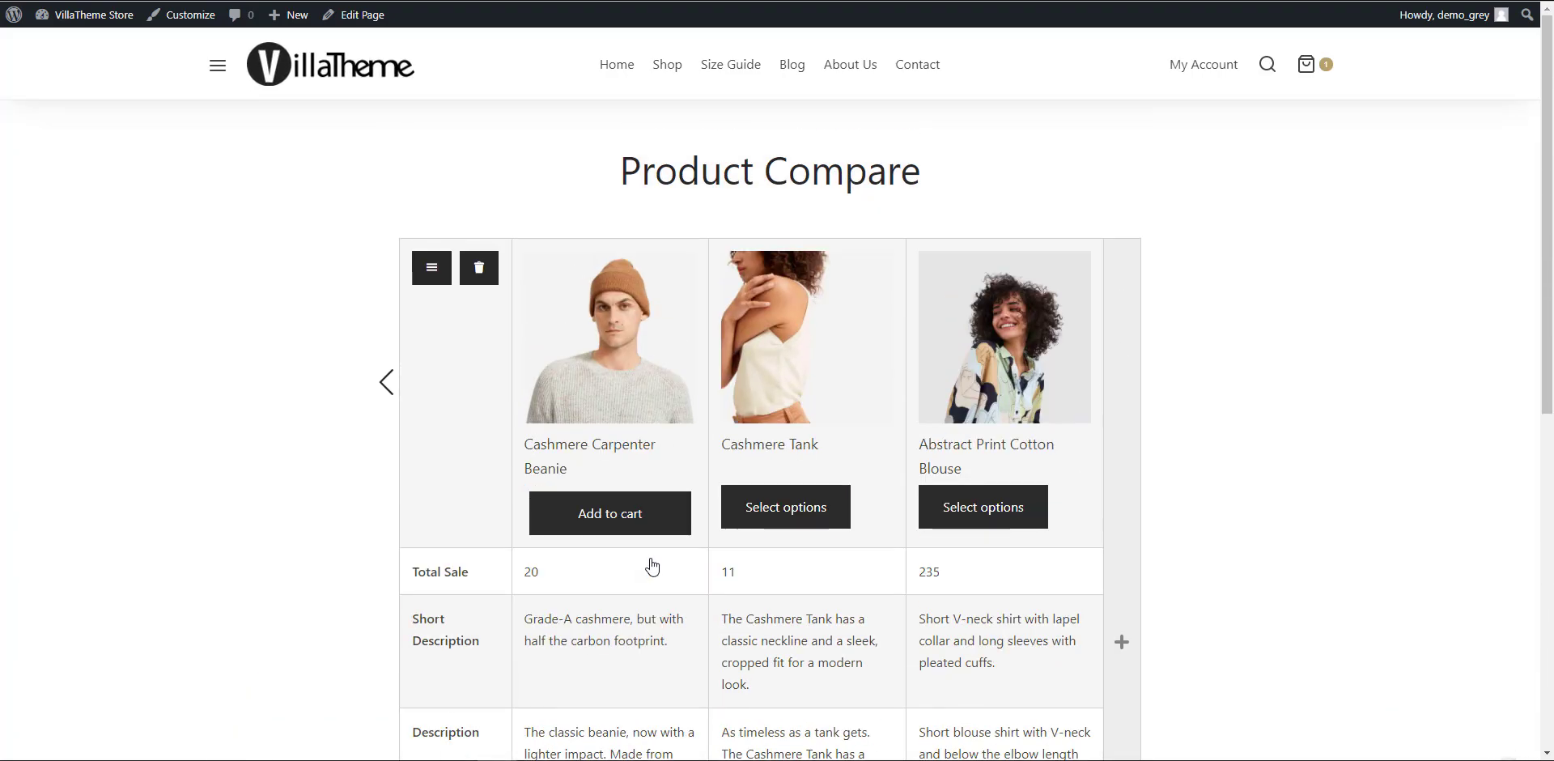
# View the Cashmere Carpenter Beanie's product page, return to the Product Compare page through its compare button, and look over the table
pyautogui.click(558, 451)
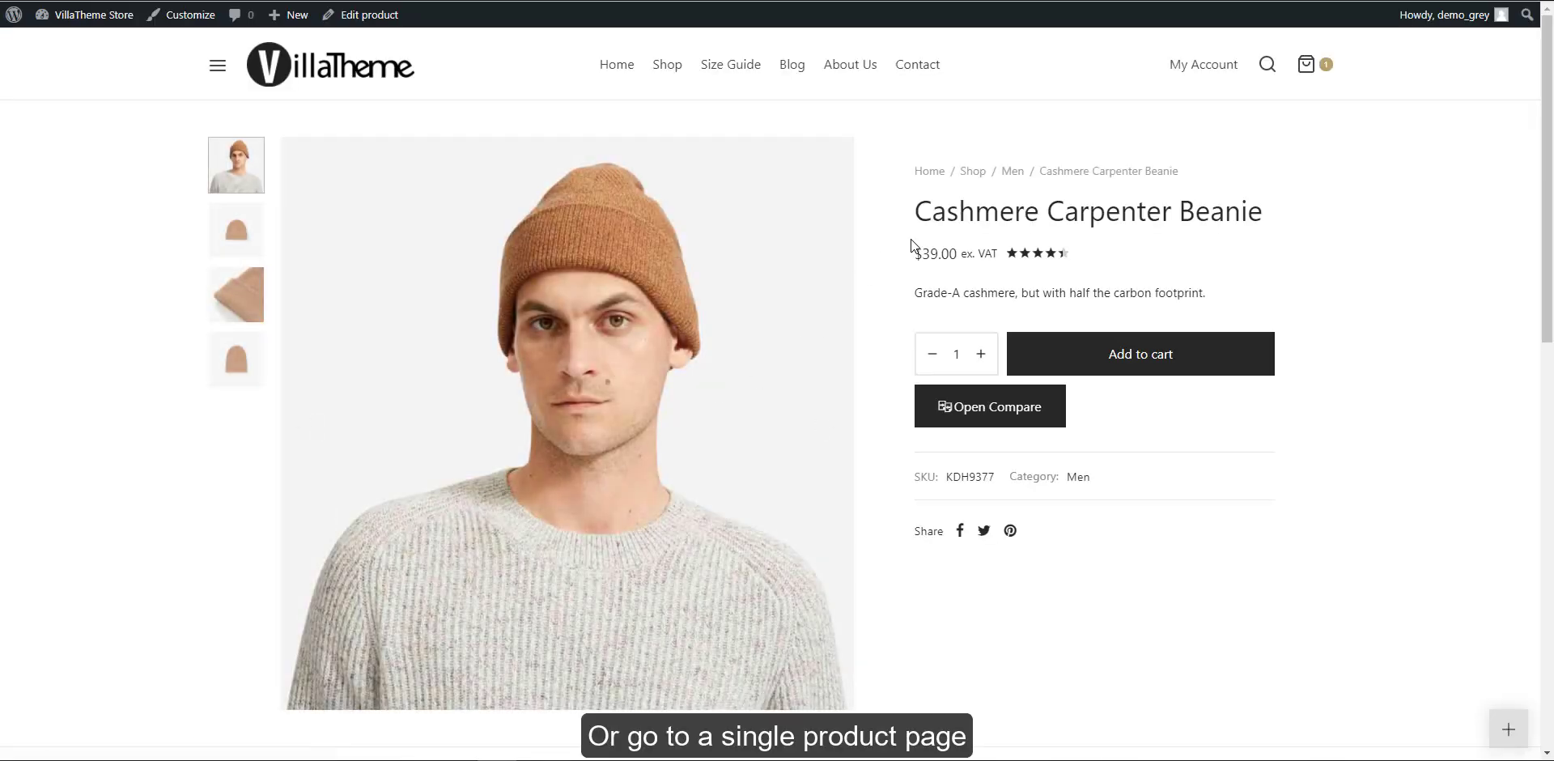
pyautogui.scroll(-1, 910, 240)
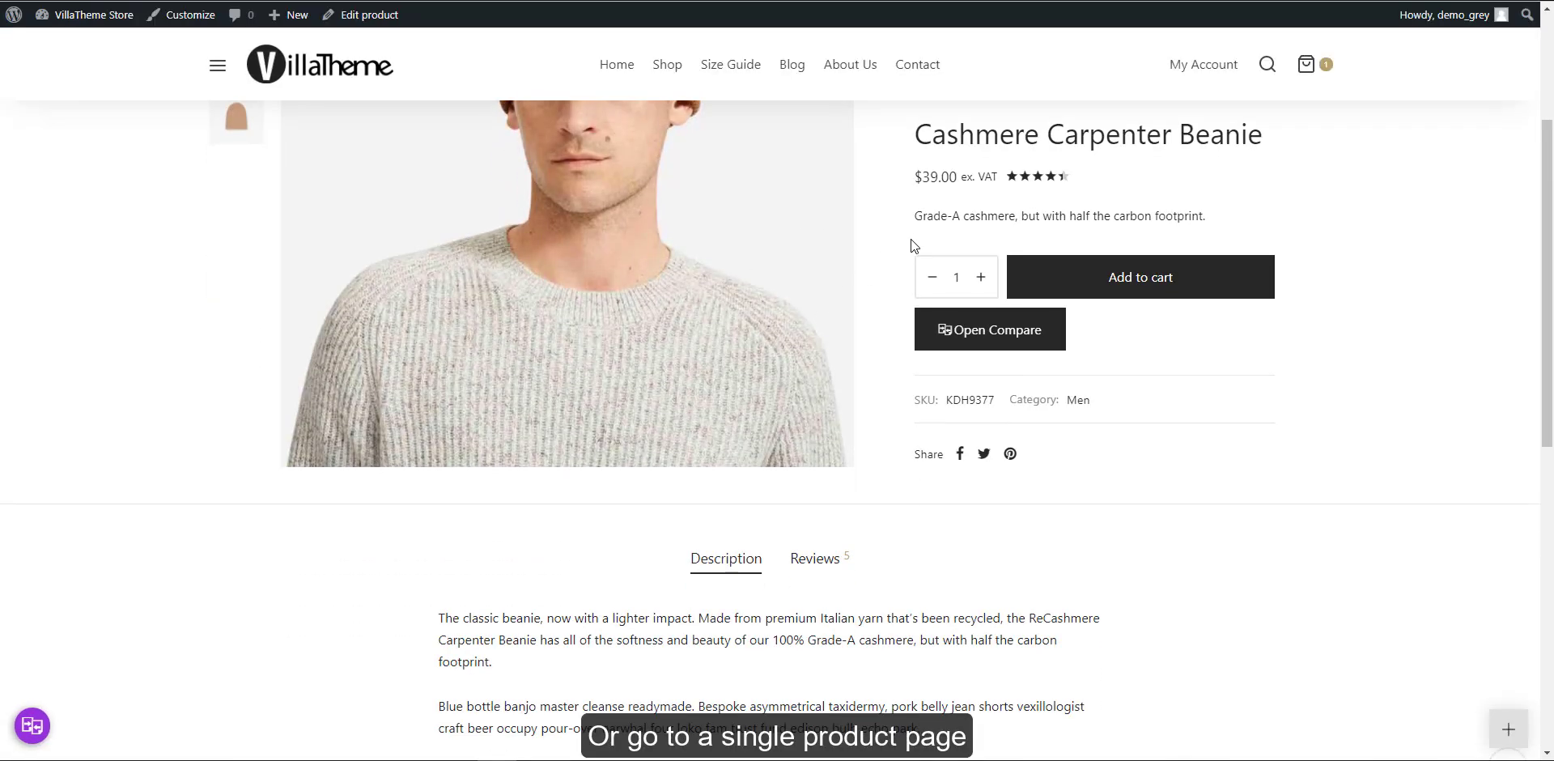
pyautogui.click(984, 332)
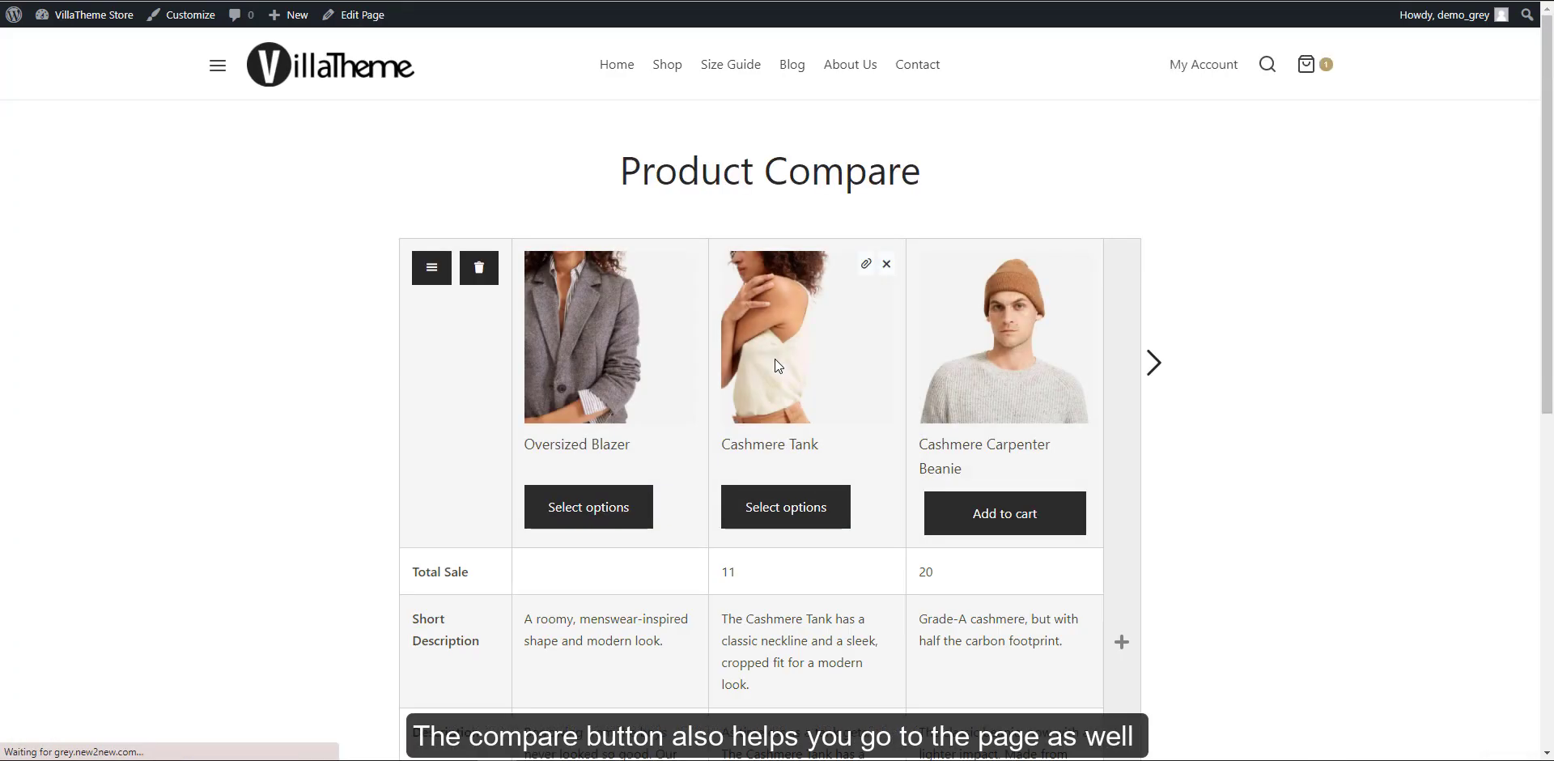
pyautogui.scroll(-2, 1134, 386)
pyautogui.scroll(2, 1134, 386)
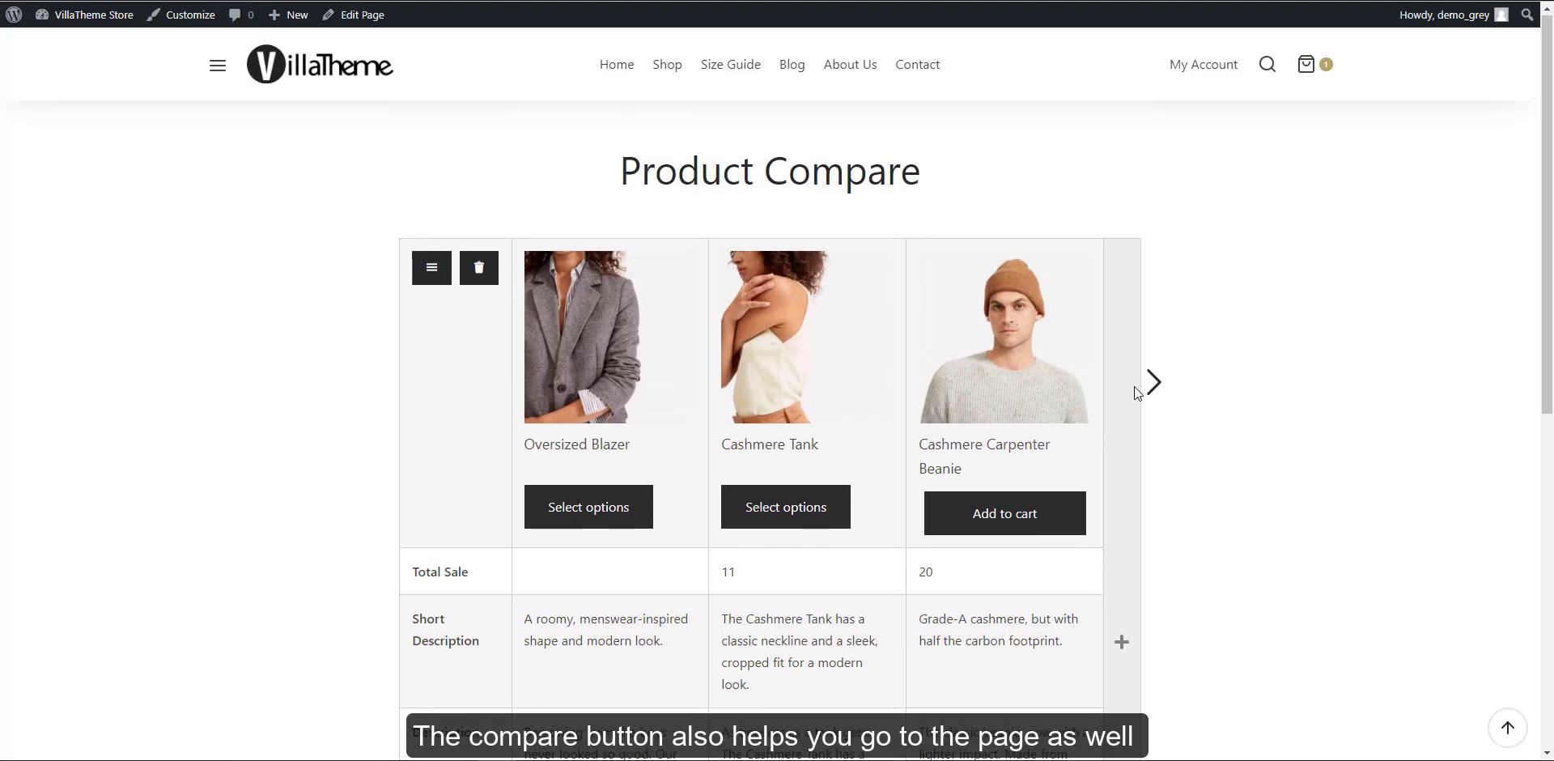
pyautogui.scroll(-1, 1134, 387)
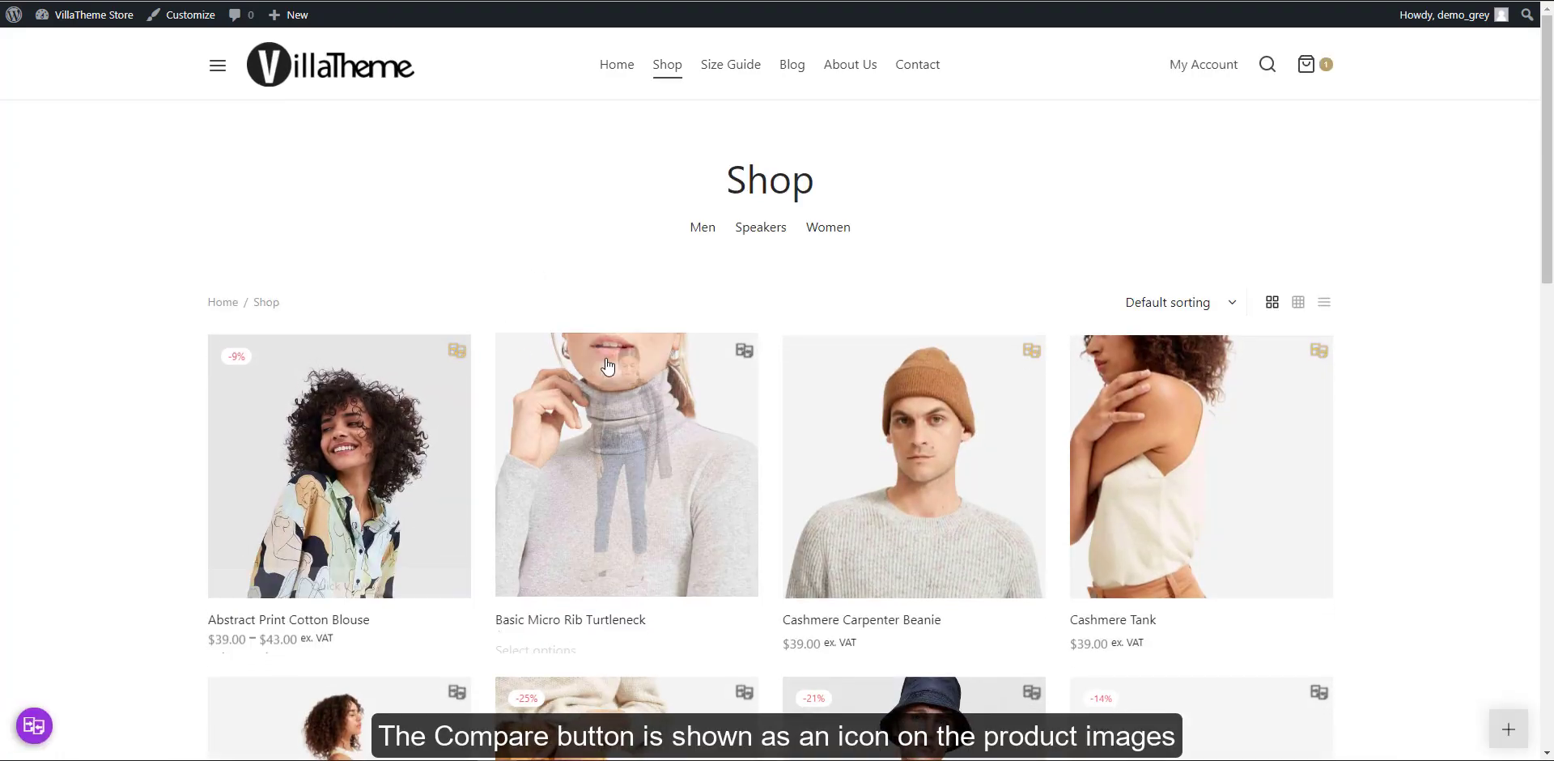
# Add the Basic Micro Rib Turtleneck to the compare list from the shop page and look over the Product Compare page
pyautogui.click(745, 352)
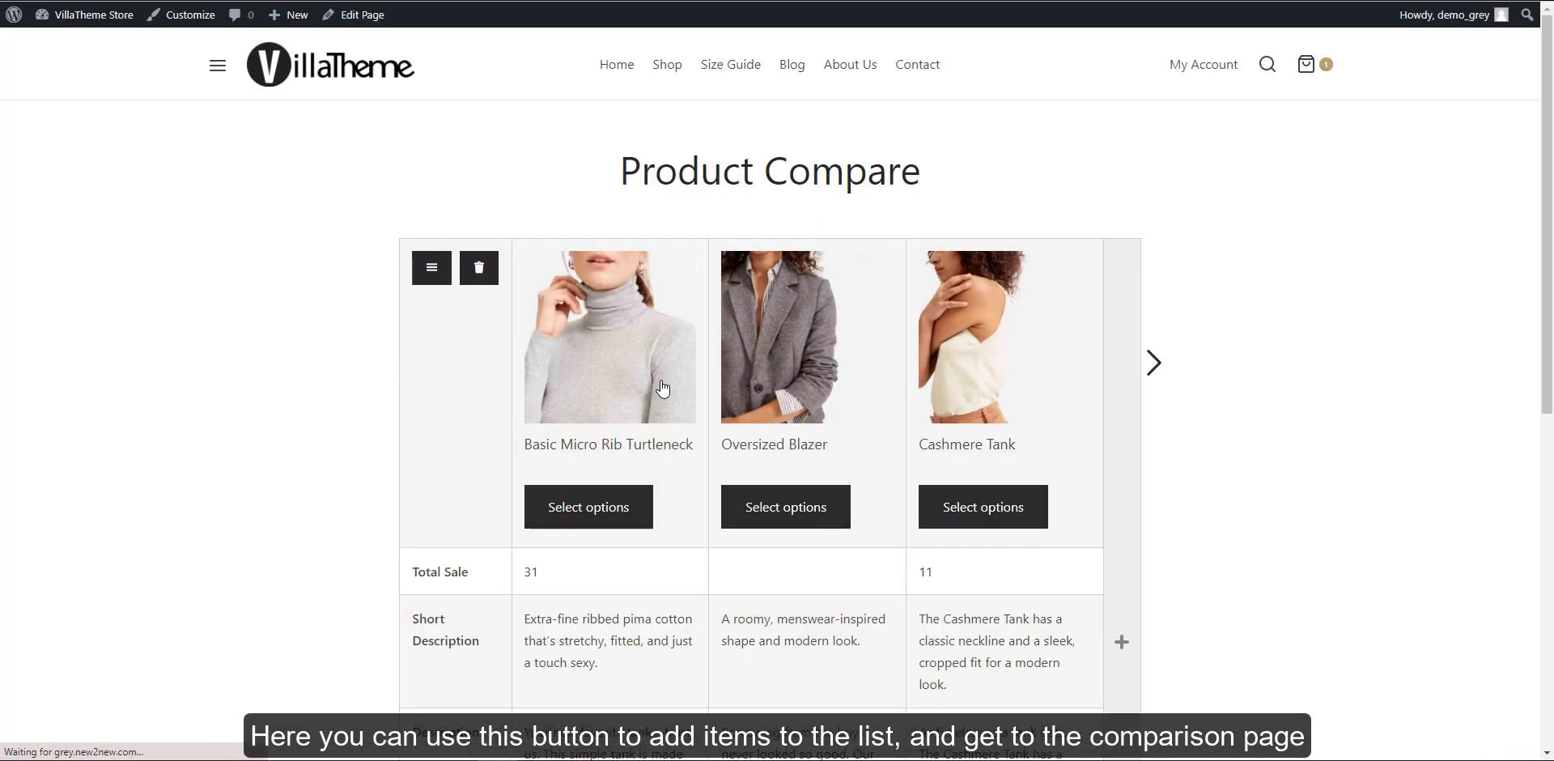
pyautogui.scroll(-3, 1232, 436)
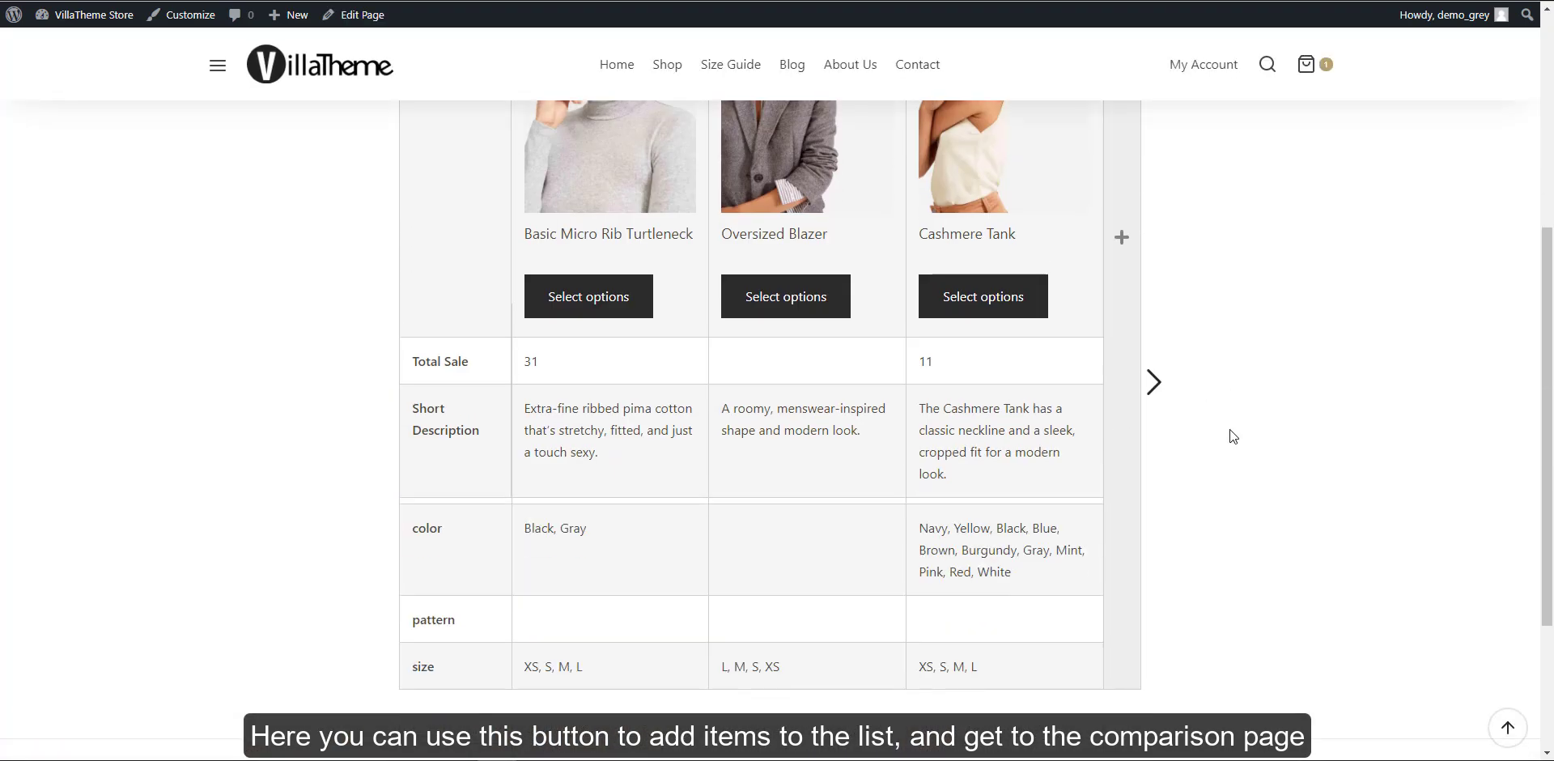
pyautogui.scroll(3, 1232, 437)
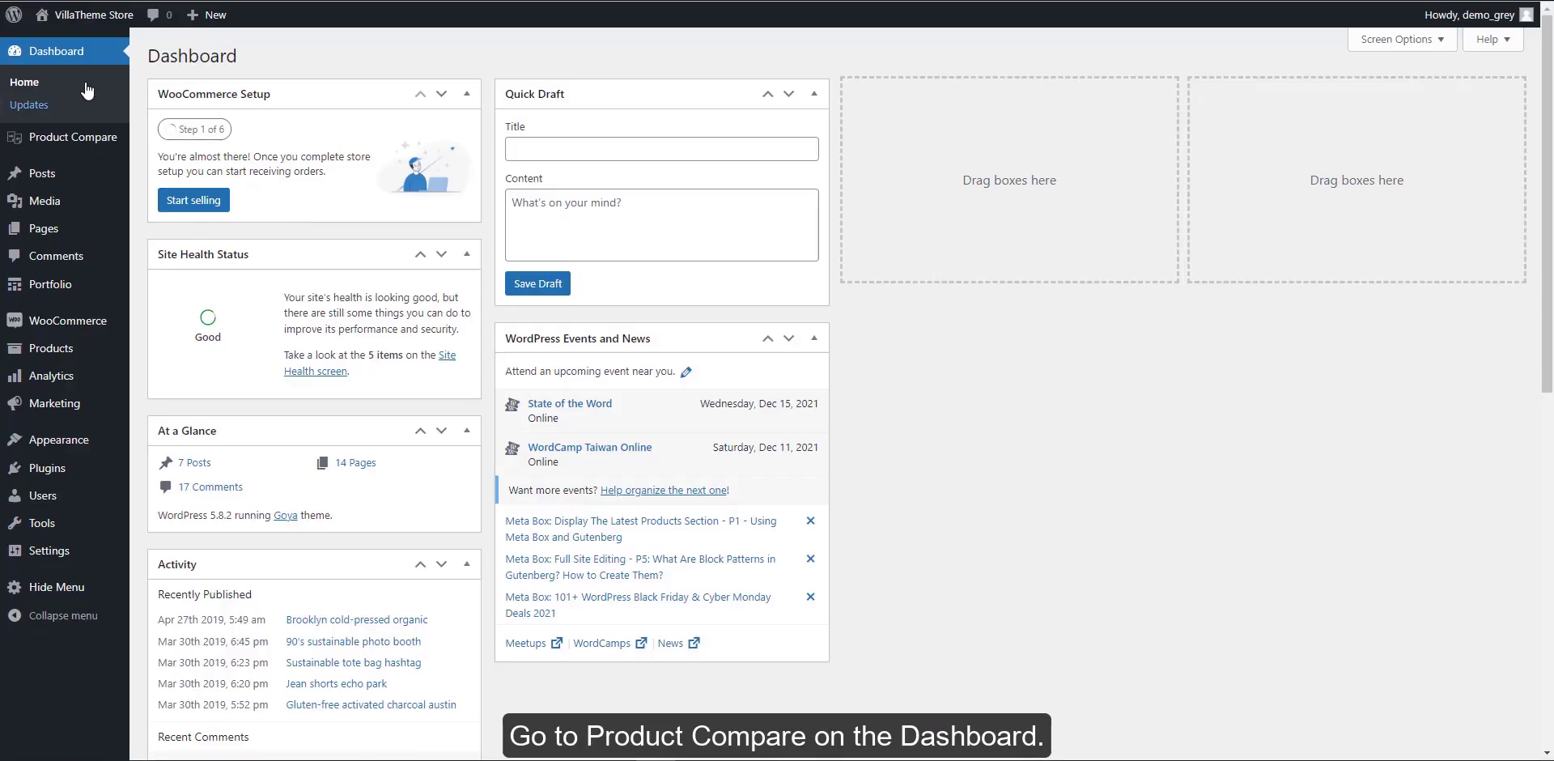
# Open the Product Compare plugin settings in the WordPress dashboard and choose Product Compare as the comparison page
pyautogui.moveTo(60, 138)
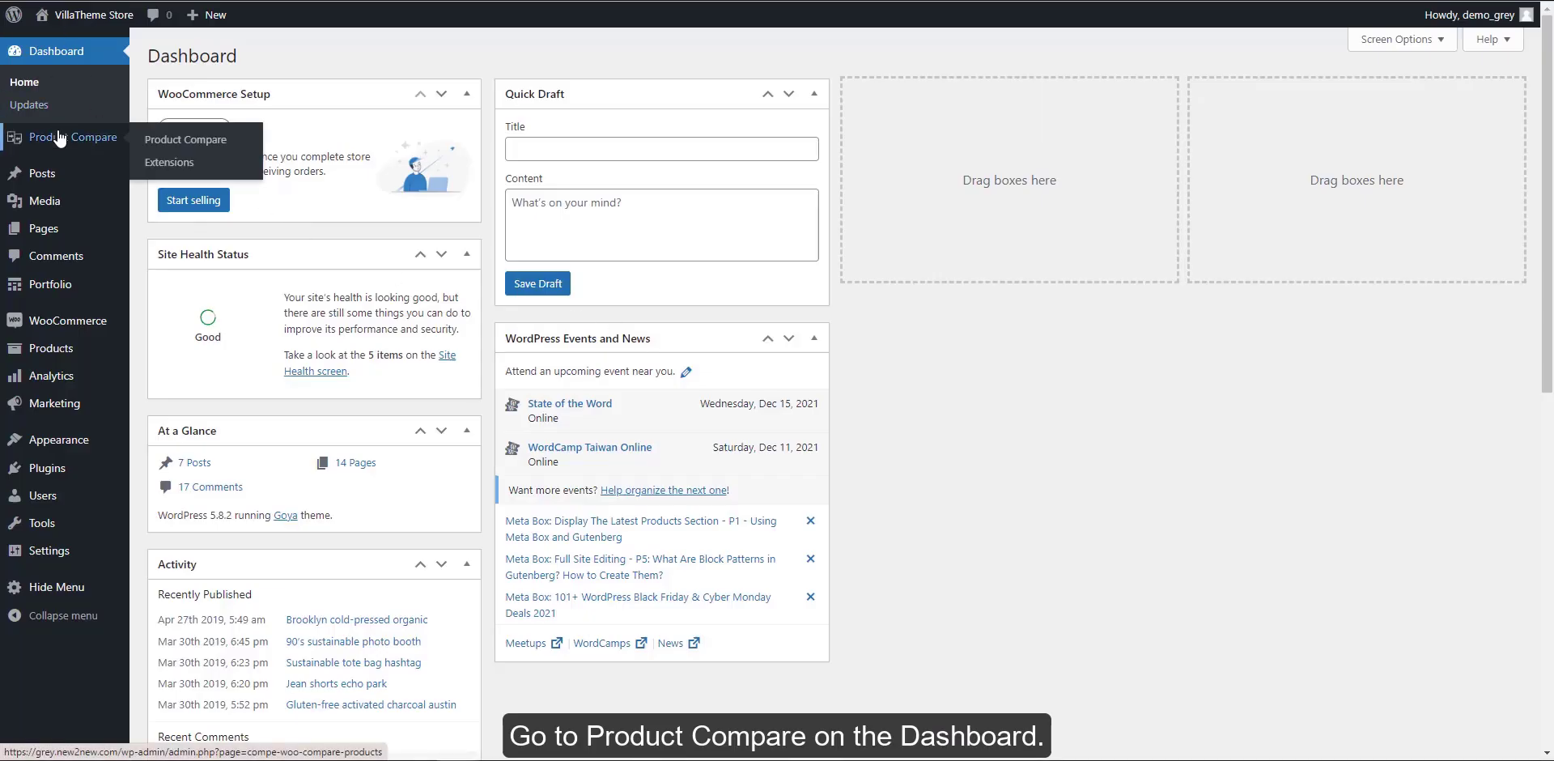
pyautogui.click(60, 137)
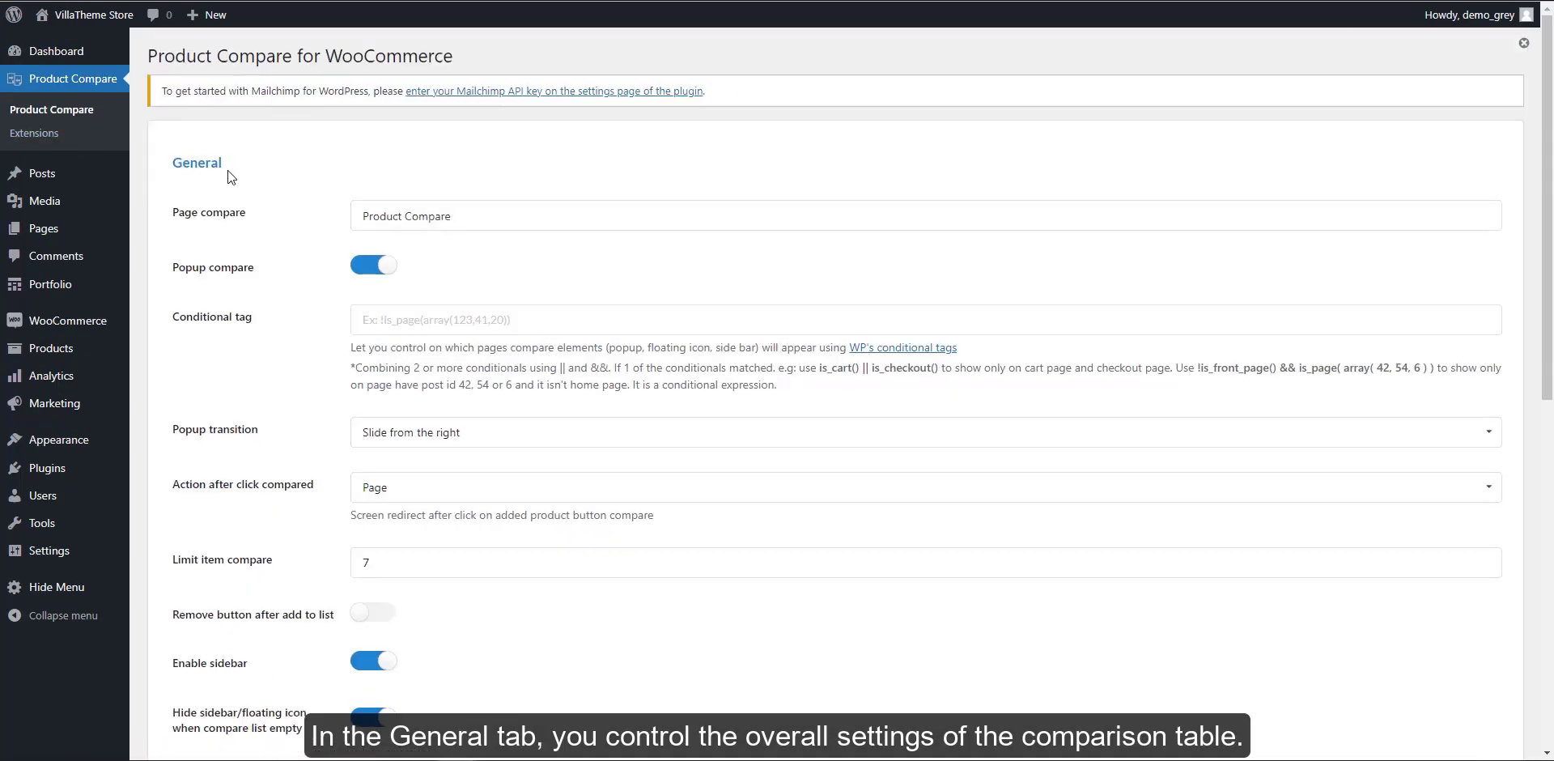
pyautogui.click(492, 215)
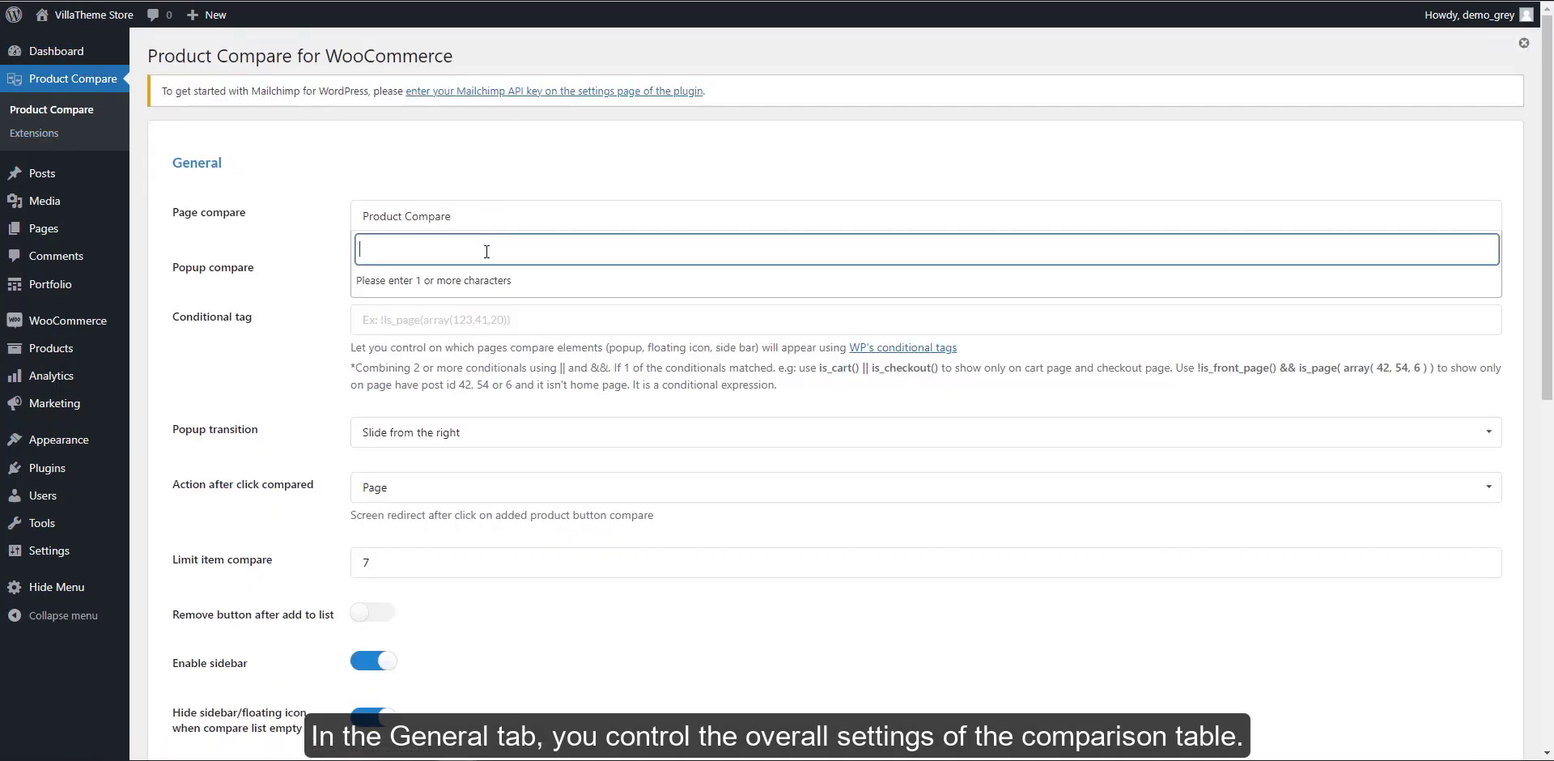
pyautogui.write('s')
pyautogui.click(454, 281)
pyautogui.click(442, 229)
pyautogui.write('ct Com')
pyautogui.click(450, 285)
# Examine the General settings for the compare popup, its transition, the action after comparing and the compared item limit
pyautogui.click(370, 267)
pyautogui.click(370, 267)
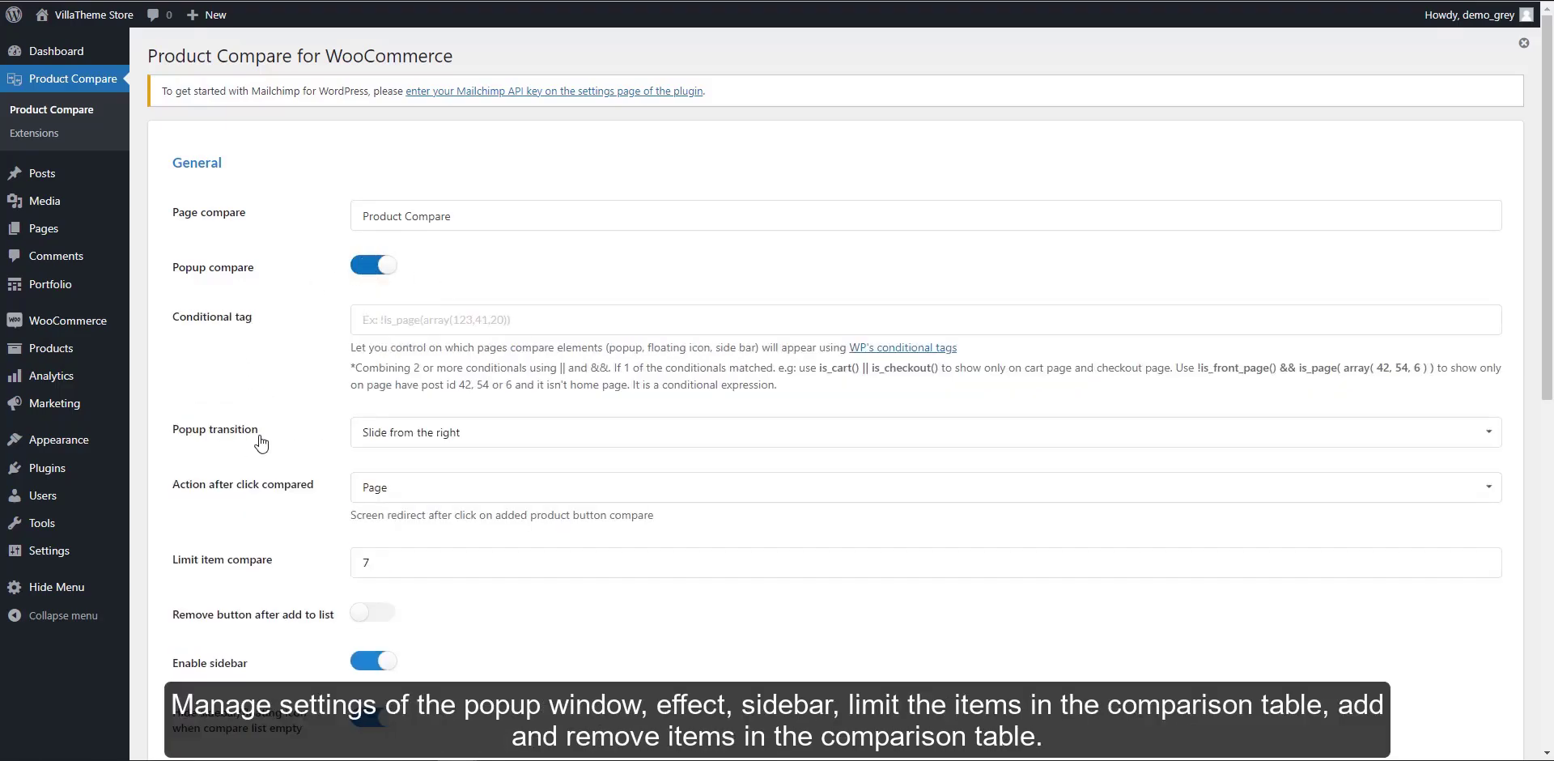
pyautogui.click(429, 437)
pyautogui.scroll(-3, 436, 613)
pyautogui.scroll(5, 437, 567)
pyautogui.click(444, 496)
pyautogui.scroll(-2, 328, 447)
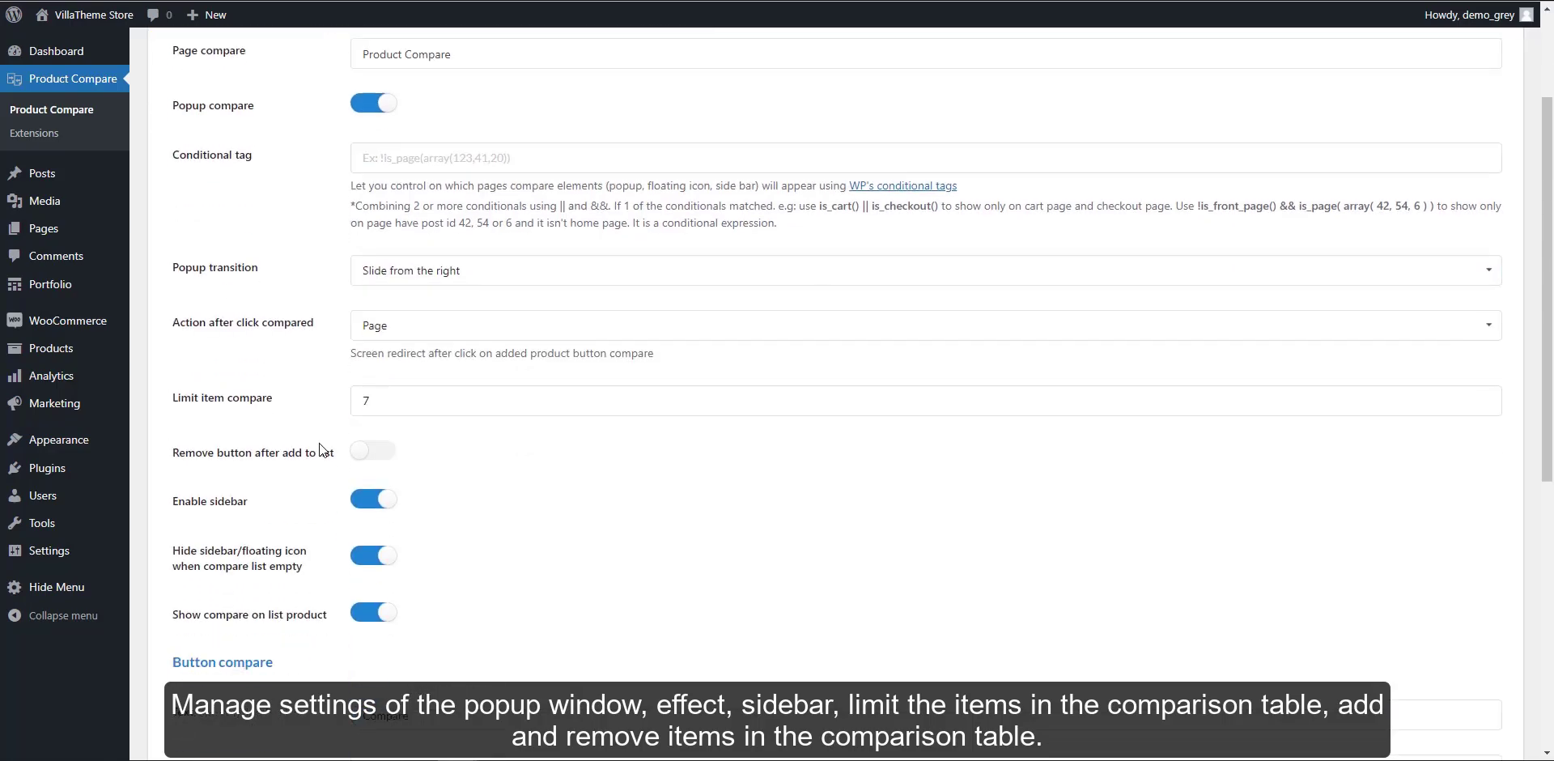
pyautogui.click(369, 344)
pyautogui.click(372, 392)
pyautogui.click(911, 396)
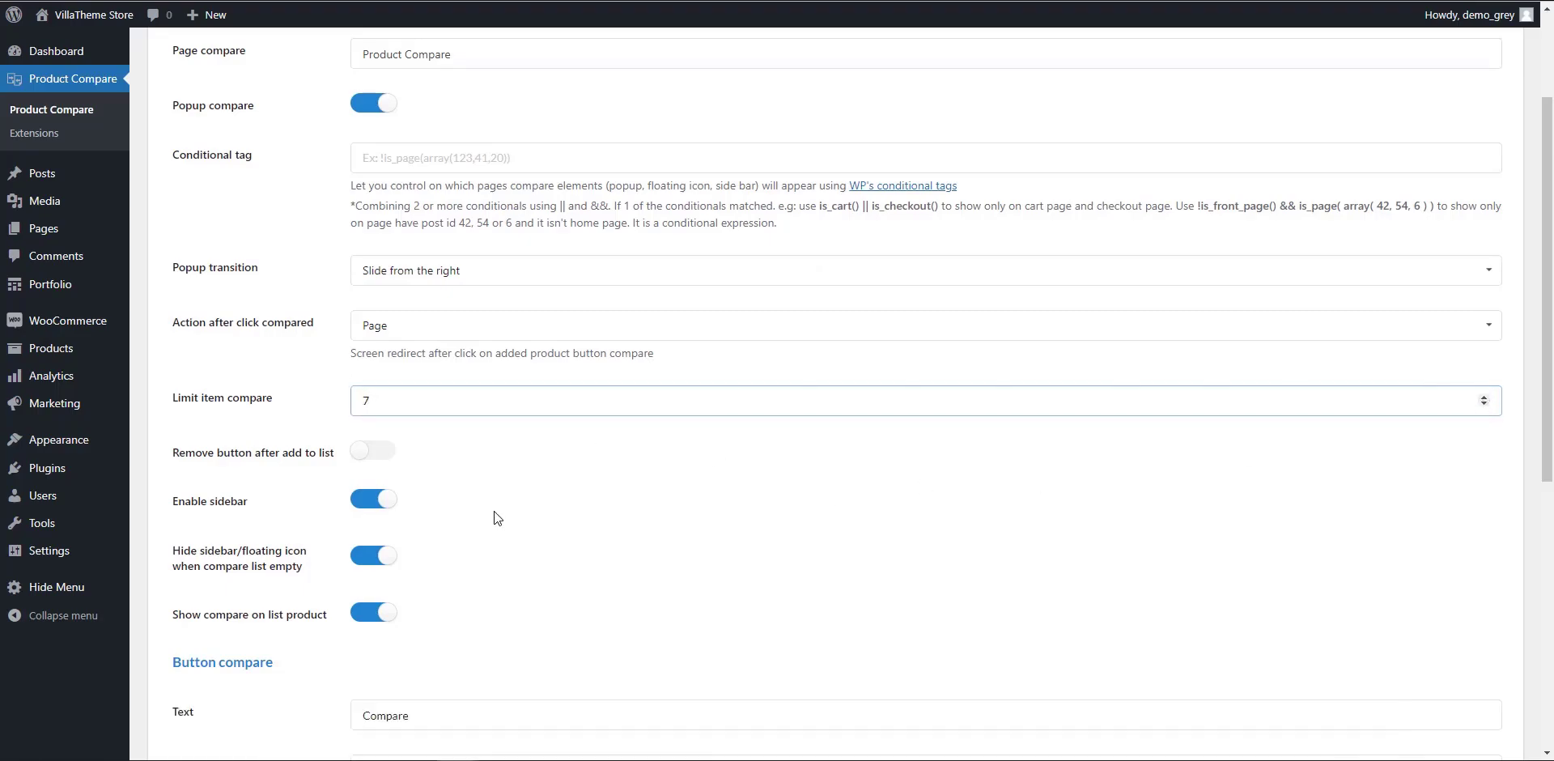
# Try switching the options for the remove button, the sidebar, hiding elements when the list is empty, and comparing on list products
pyautogui.click(373, 452)
pyautogui.click(450, 503)
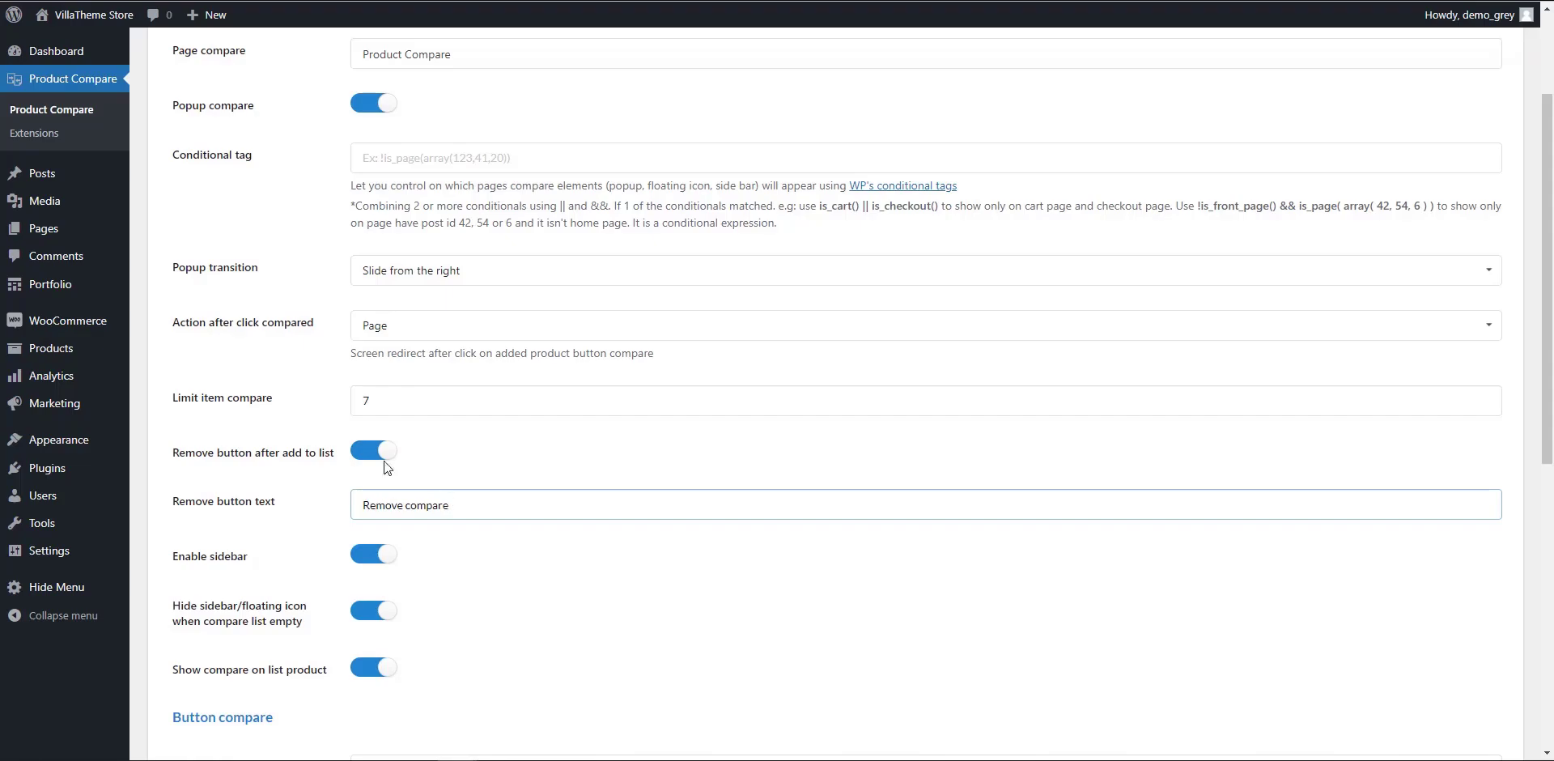
pyautogui.click(369, 453)
pyautogui.scroll(-2, 370, 384)
pyautogui.click(375, 345)
pyautogui.click(375, 345)
pyautogui.click(380, 400)
pyautogui.click(380, 400)
pyautogui.click(379, 457)
pyautogui.click(381, 460)
# Save the plugin settings and go to the products on the storefront's shop page
pyautogui.click(180, 747)
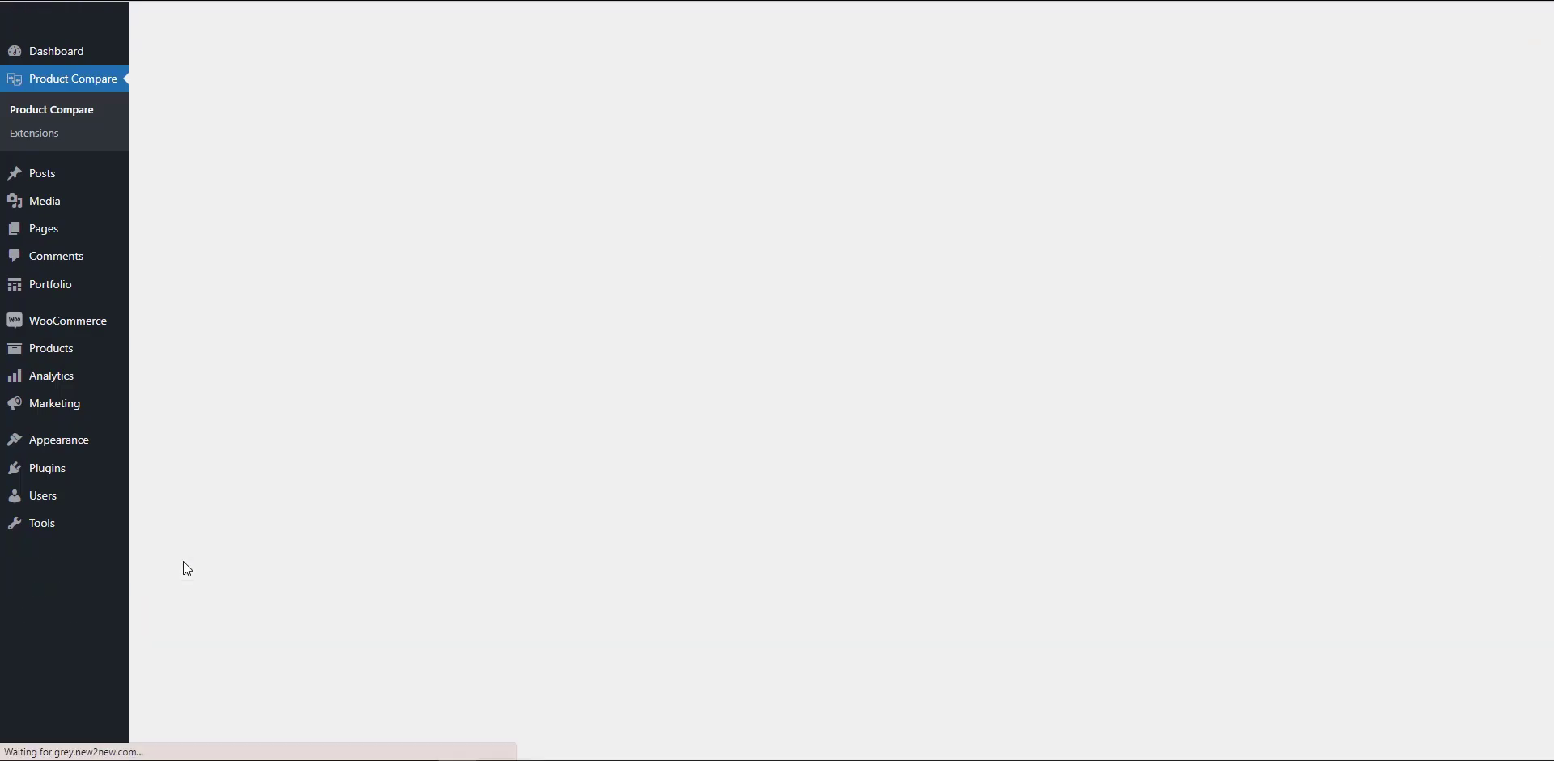
pyautogui.moveTo(81, 16)
pyautogui.click(84, 65)
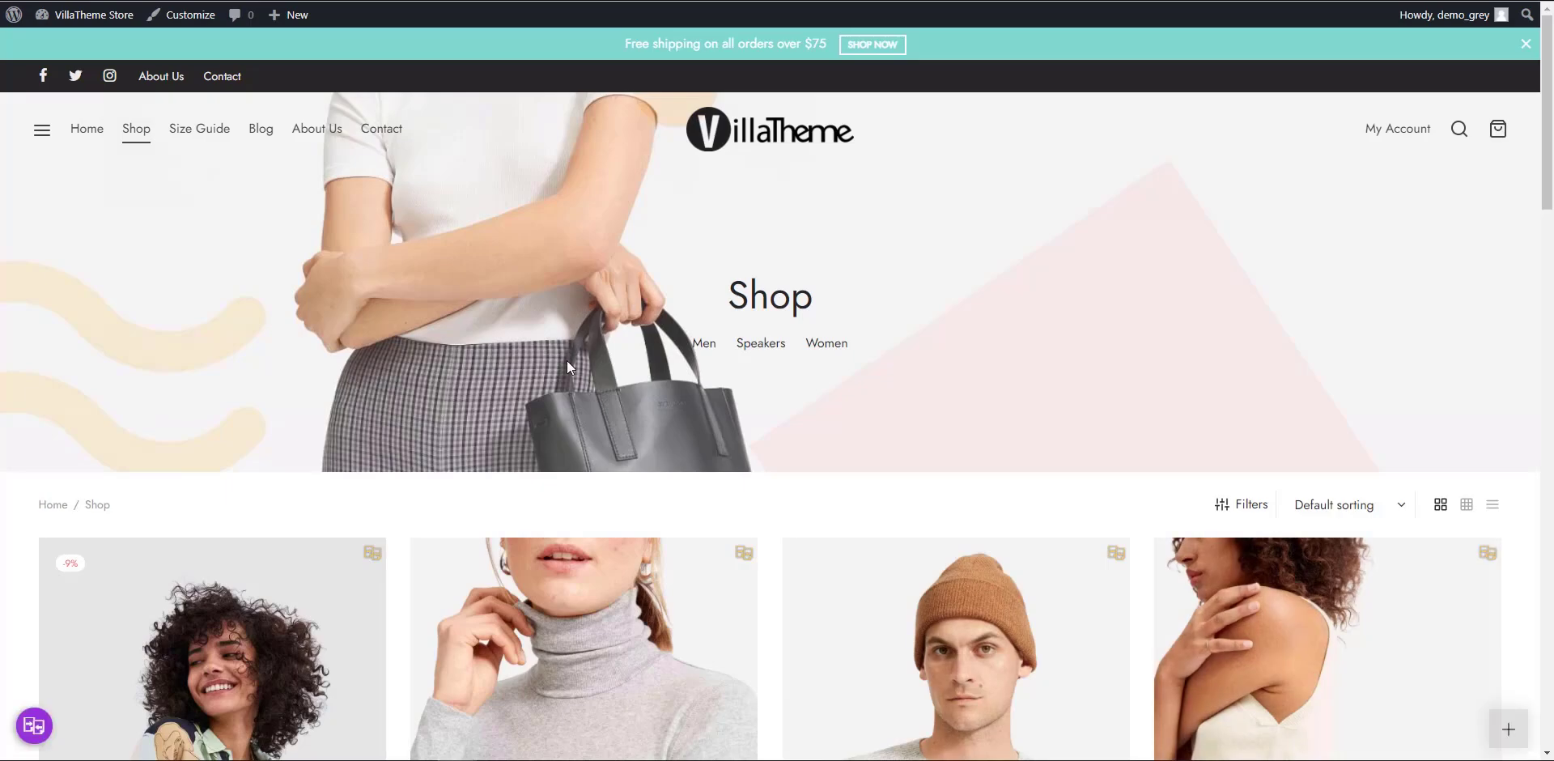
pyautogui.scroll(-5, 567, 362)
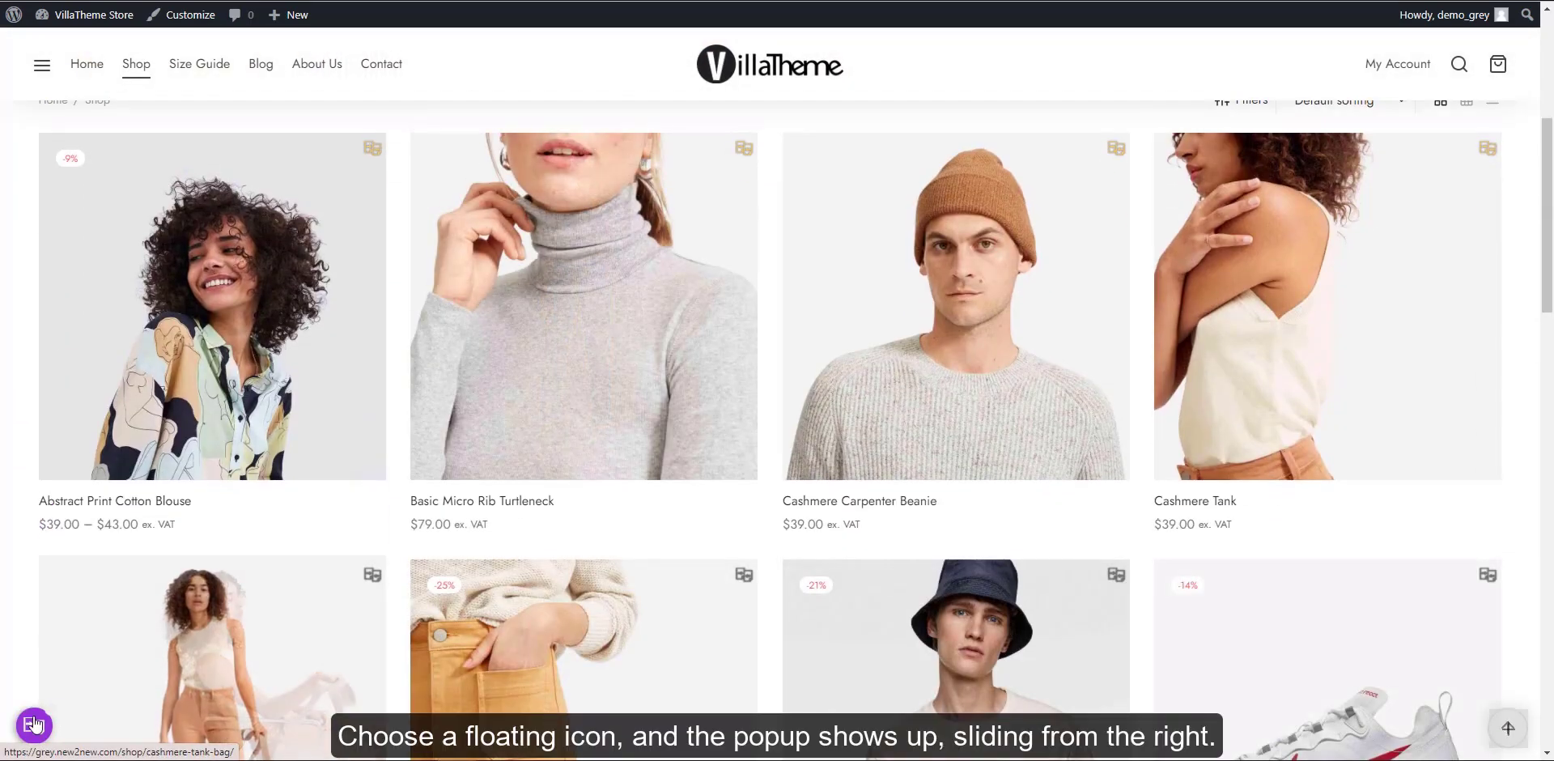
# Look over the comparison popup from the floating icon and close it, and expand and collapse the comparison sidebar
pyautogui.click(34, 724)
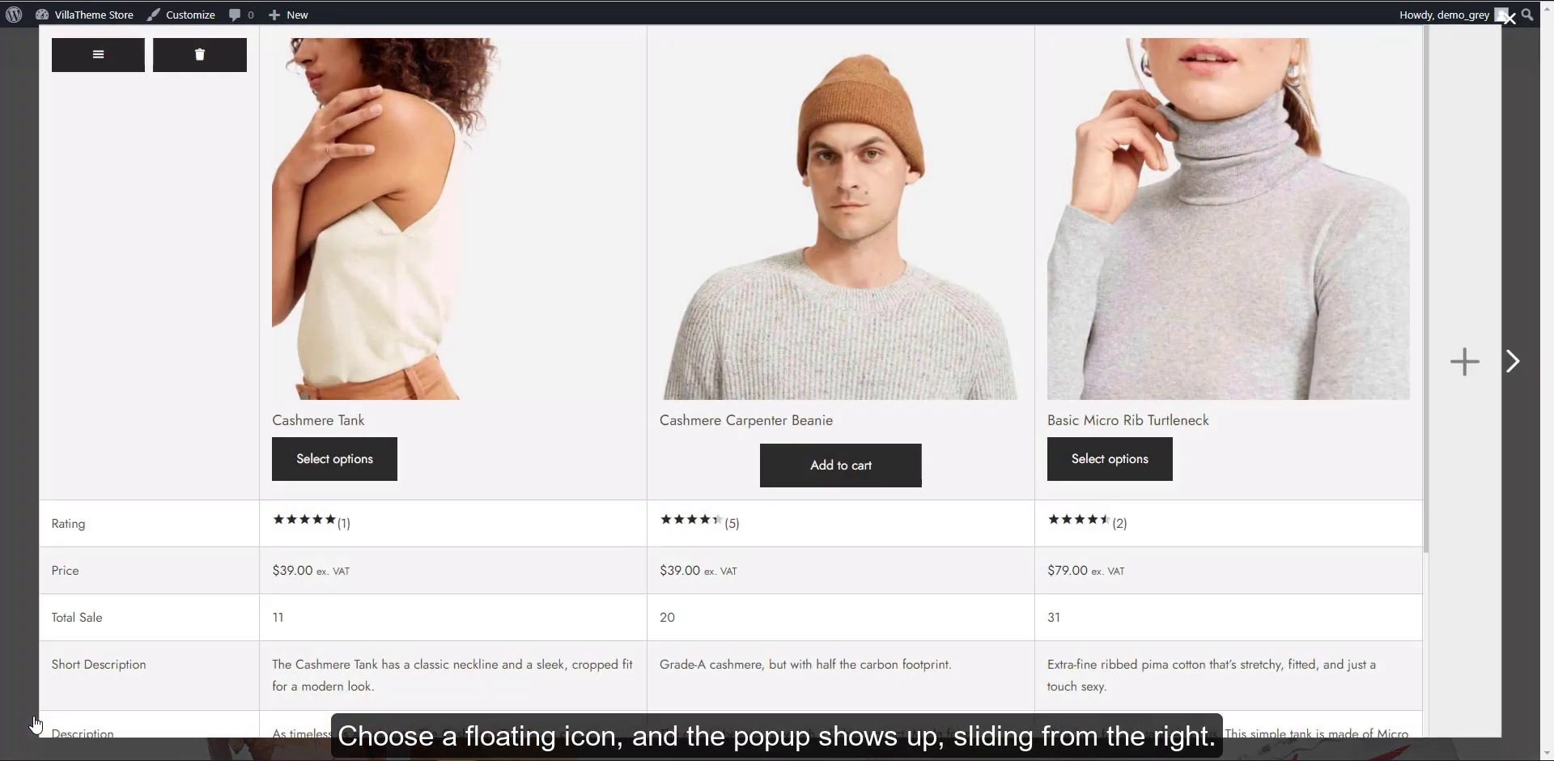
pyautogui.scroll(-3, 1031, 455)
pyautogui.scroll(3, 1032, 456)
pyautogui.click(1509, 23)
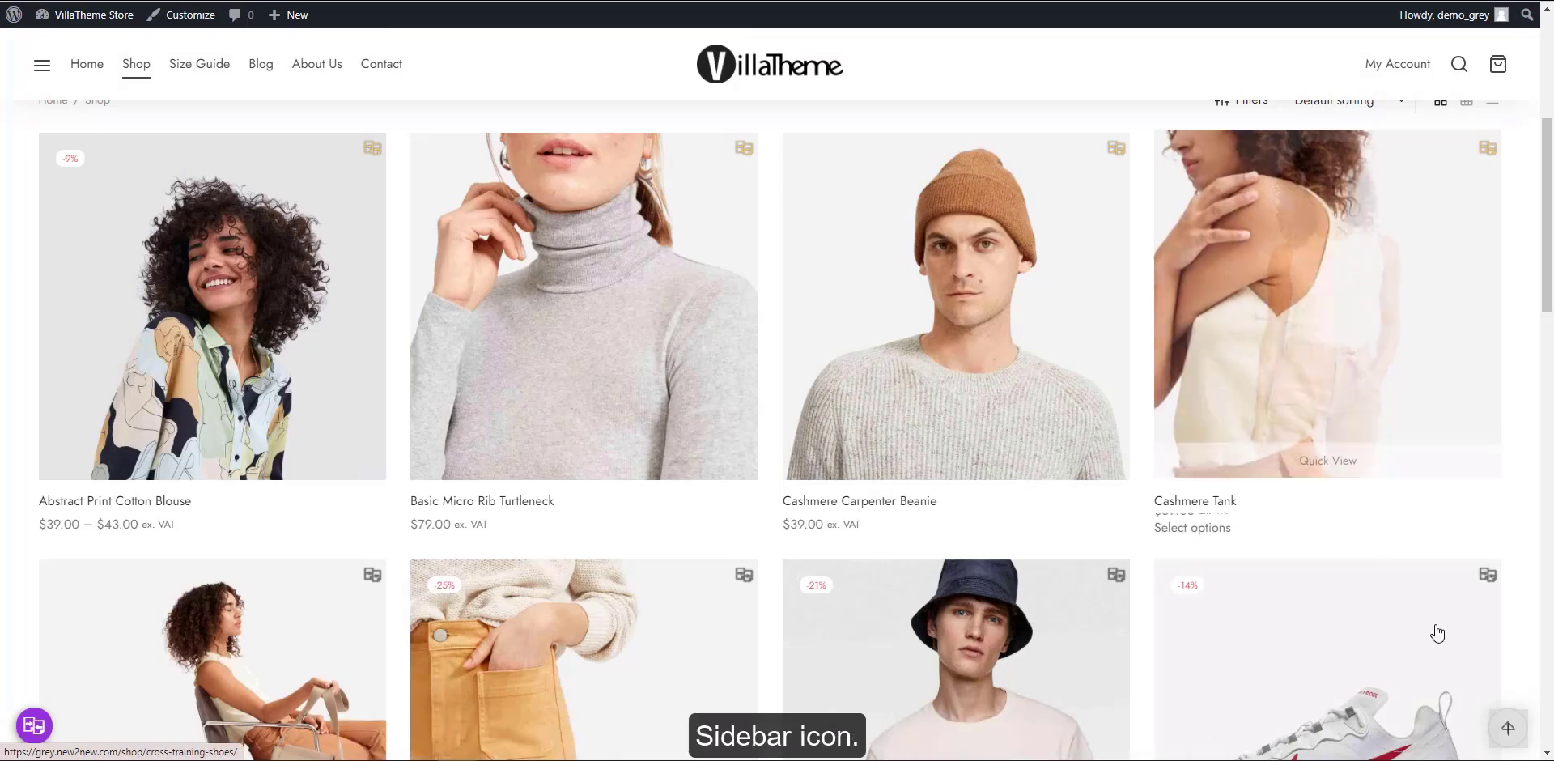
pyautogui.click(1511, 729)
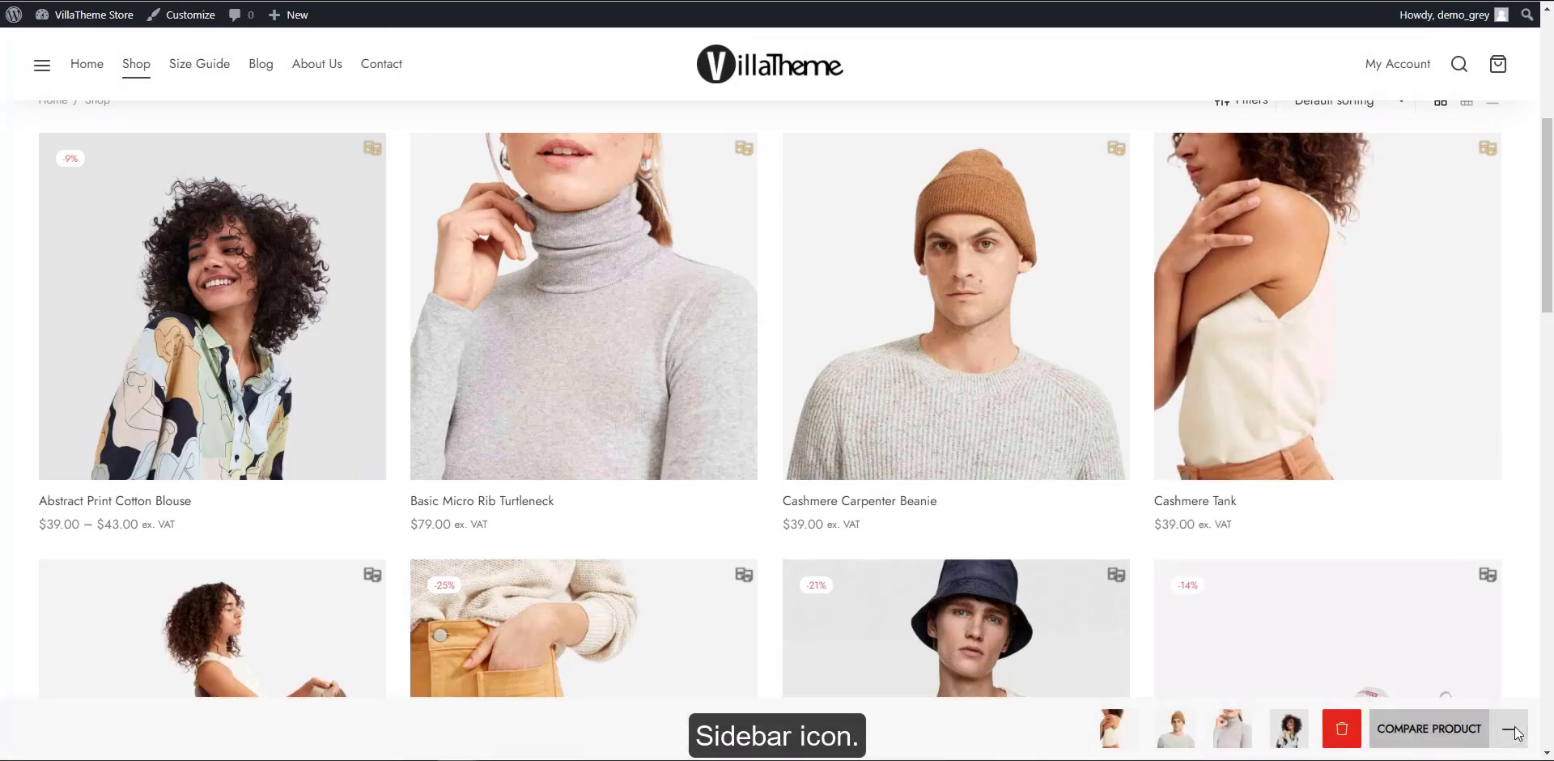
pyautogui.click(1511, 728)
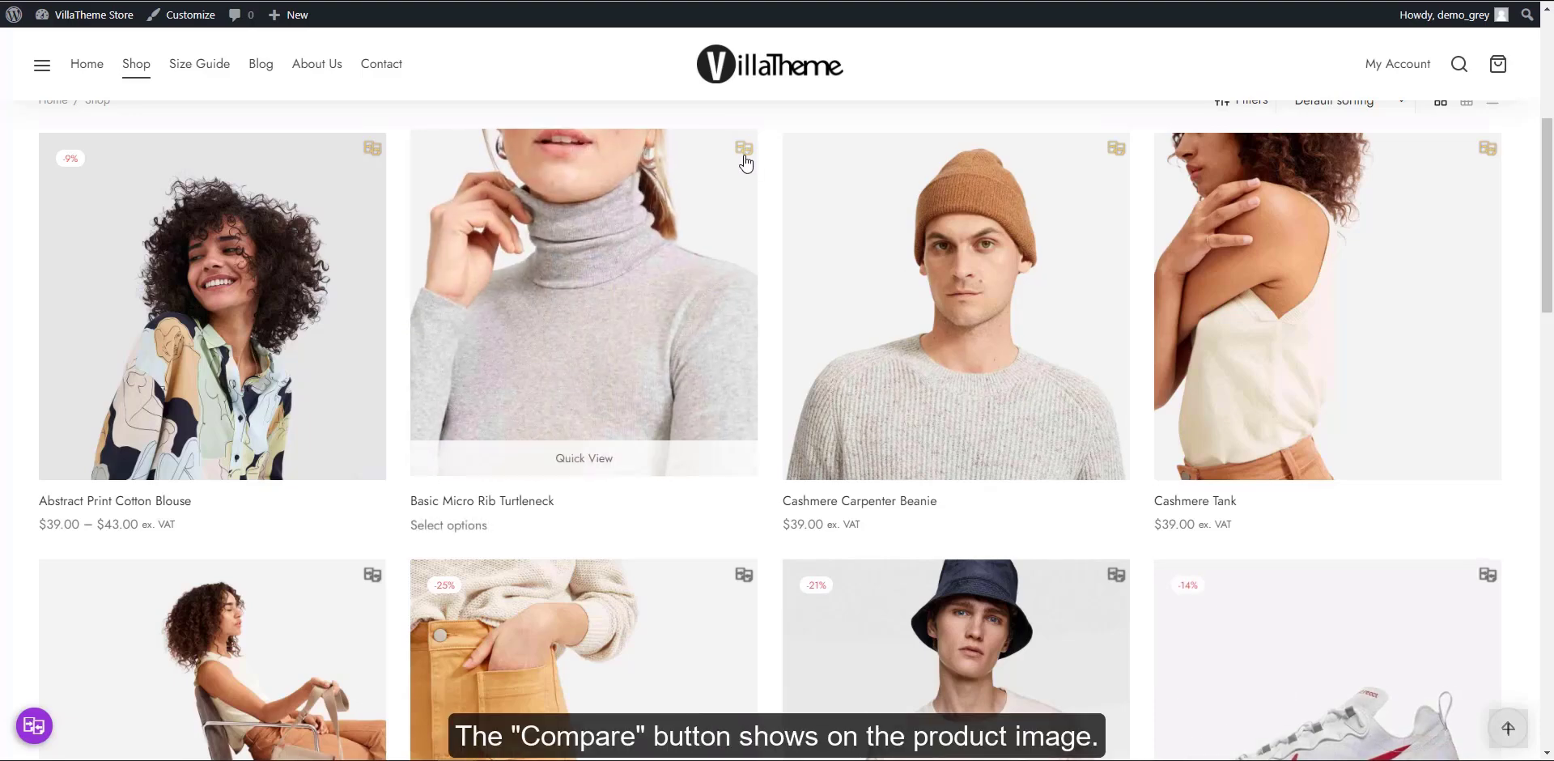
# Go to the Product Compare page using the Basic Micro Rib Turtleneck's compare icon and read through the comparison table
pyautogui.click(746, 163)
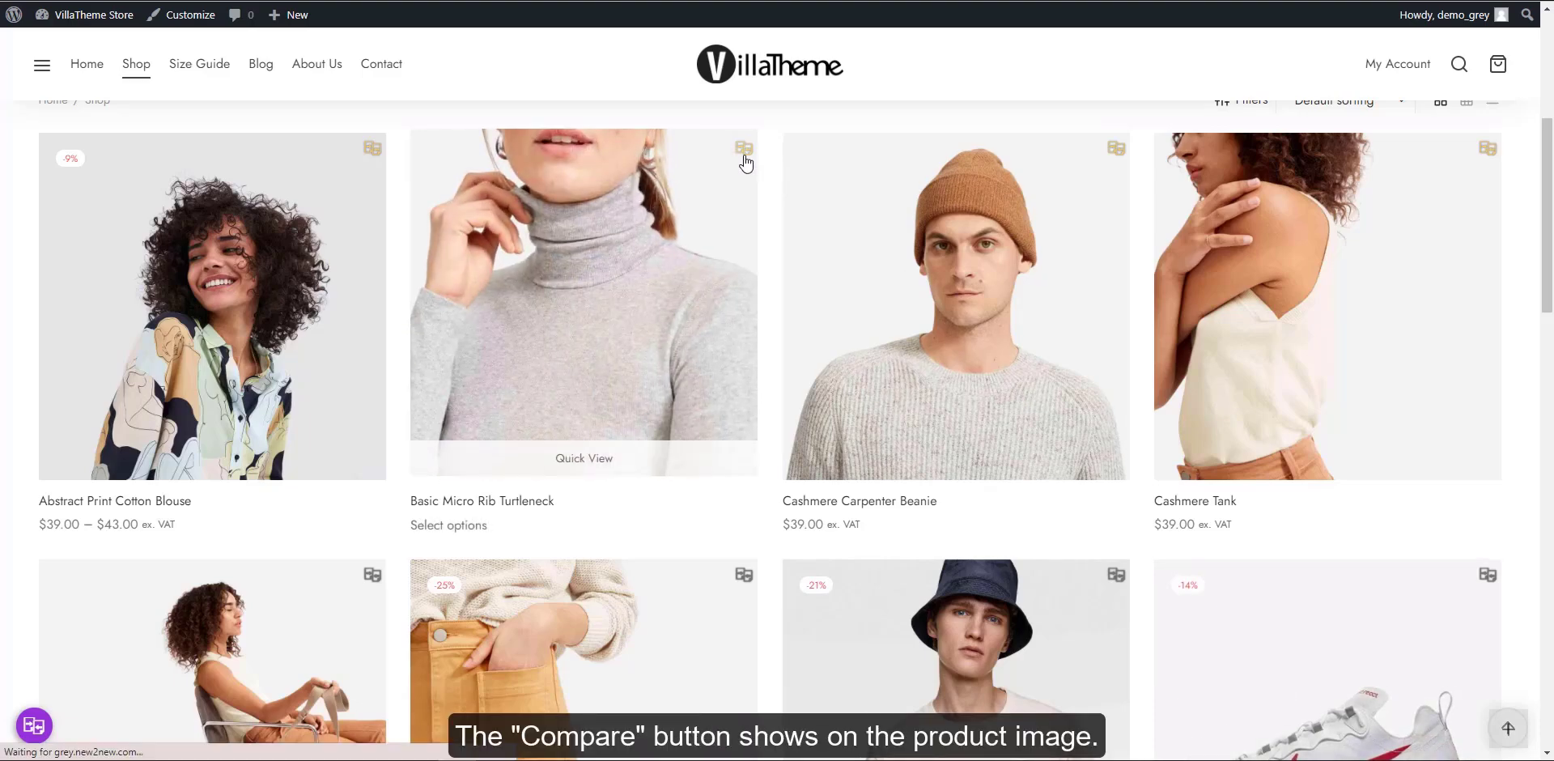
pyautogui.scroll(-5, 745, 164)
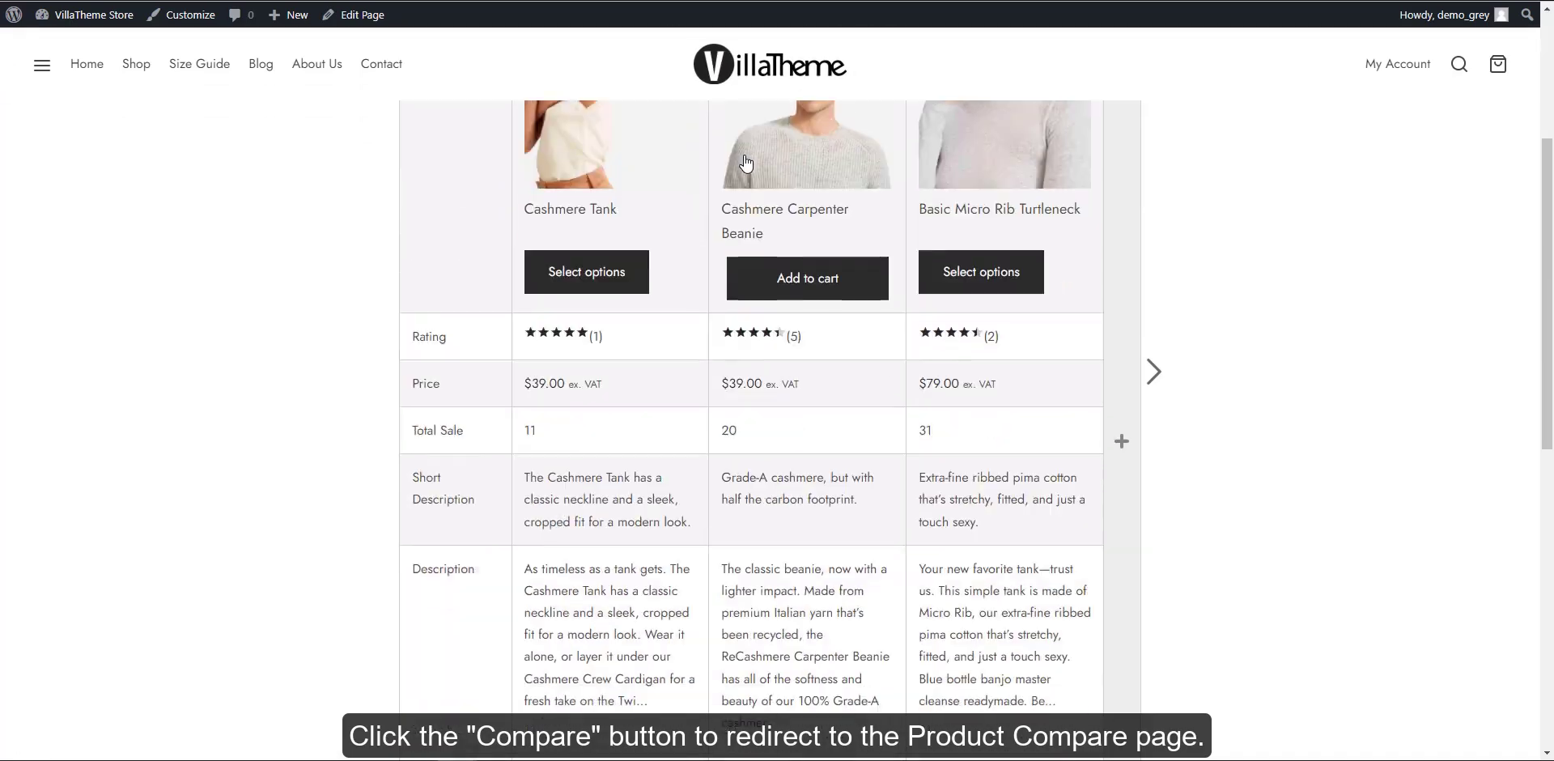
pyautogui.scroll(-3, 745, 163)
pyautogui.scroll(8, 745, 163)
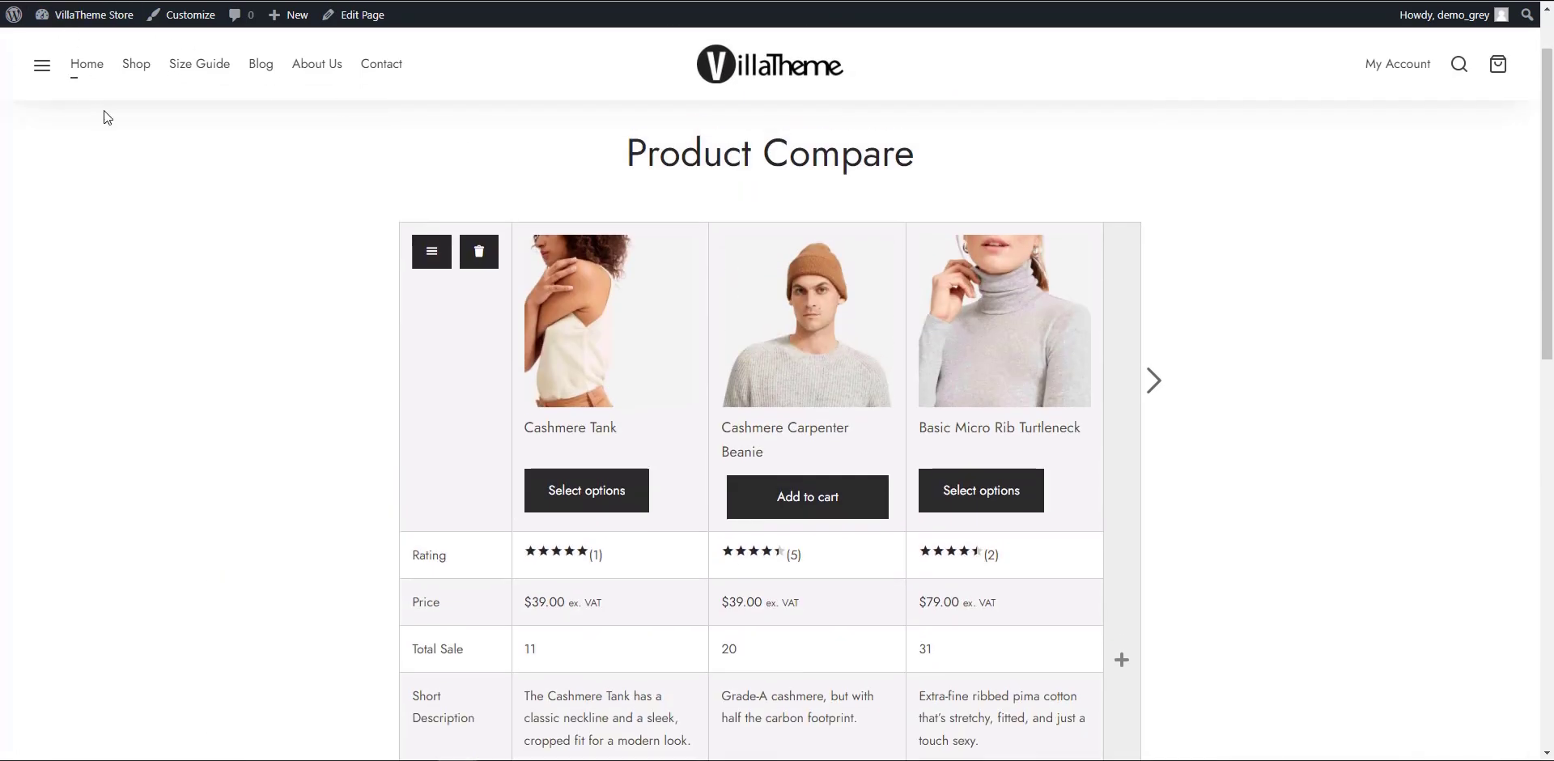
# Return to the shop page, remove all products from the compare list using the sidebar, and check the page
pyautogui.click(136, 63)
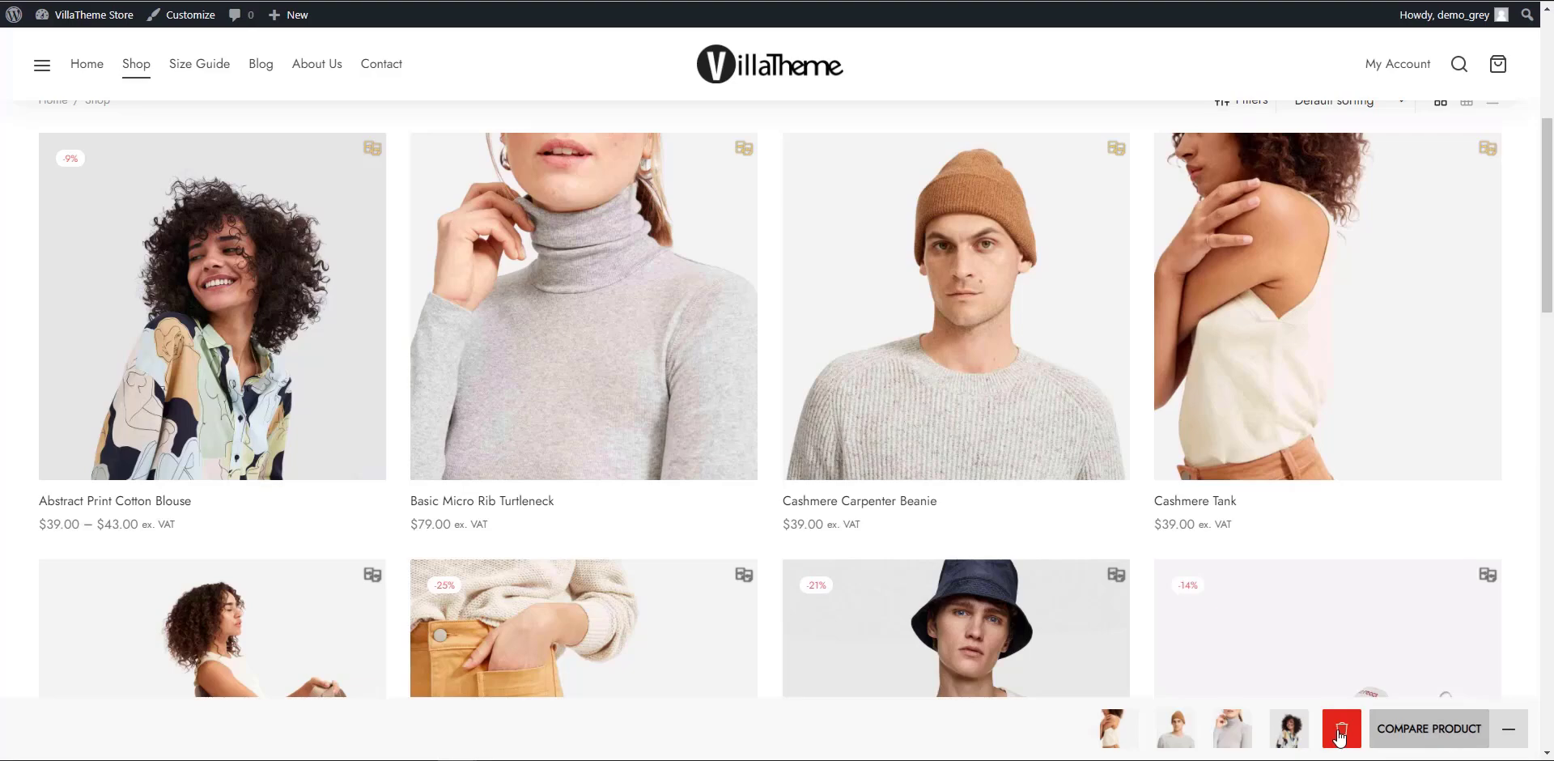
pyautogui.click(1328, 730)
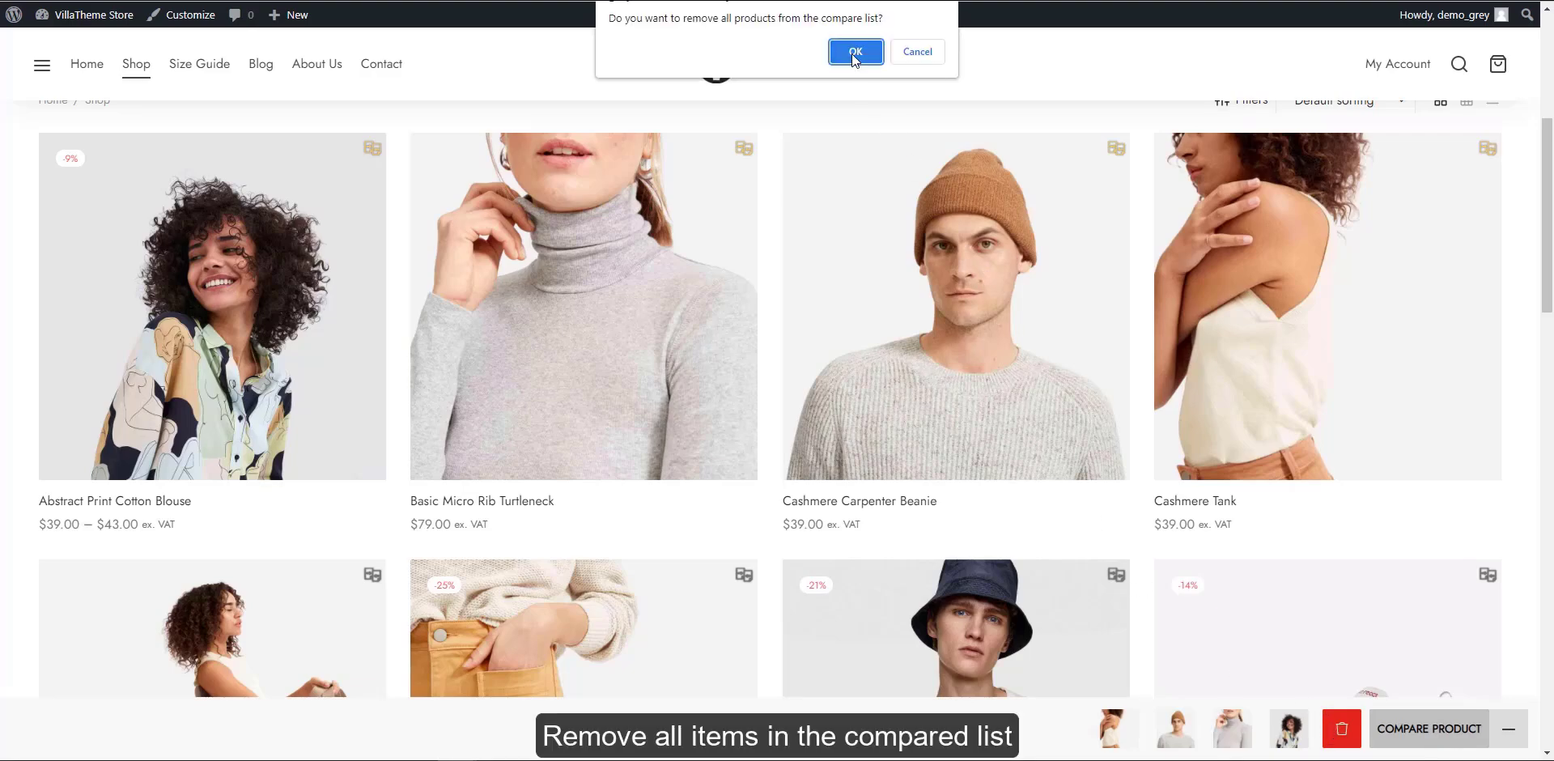
pyautogui.click(855, 54)
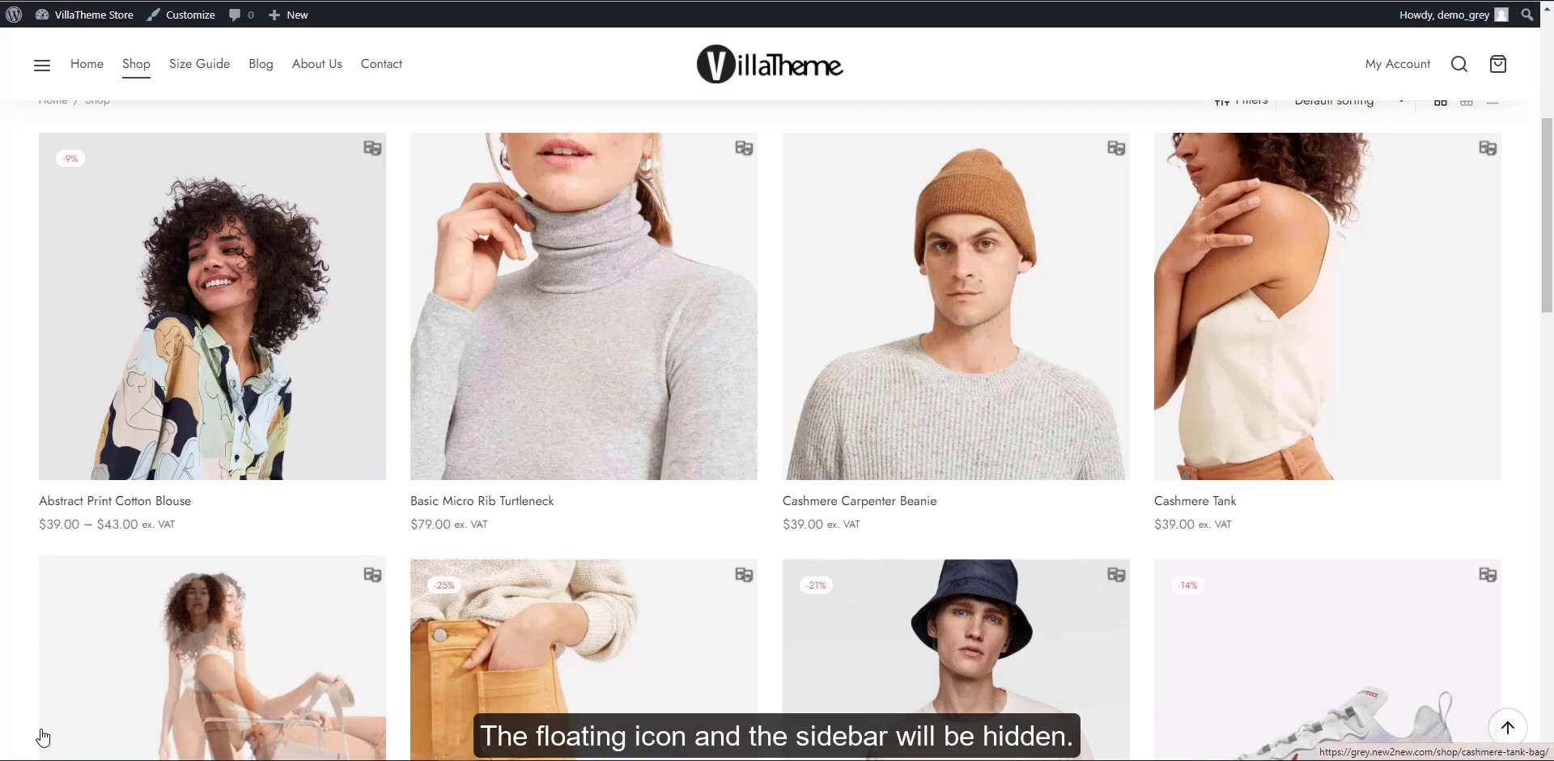
pyautogui.scroll(3, 170, 677)
pyautogui.scroll(-3, 210, 672)
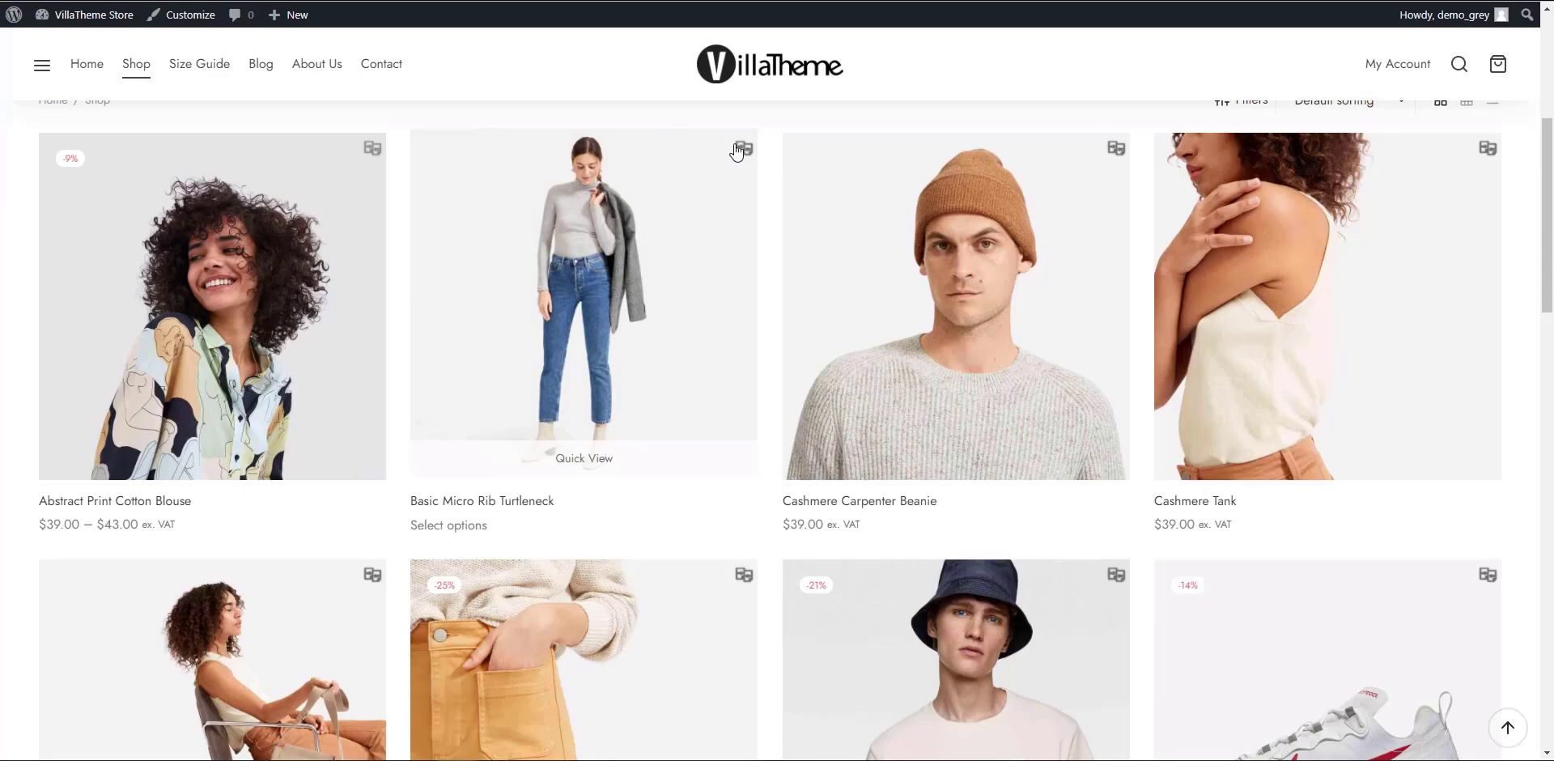
# Add the Basic Micro Rib Turtleneck and the Abstract Print Cotton Blouse to the compare list from their product images
pyautogui.click(736, 152)
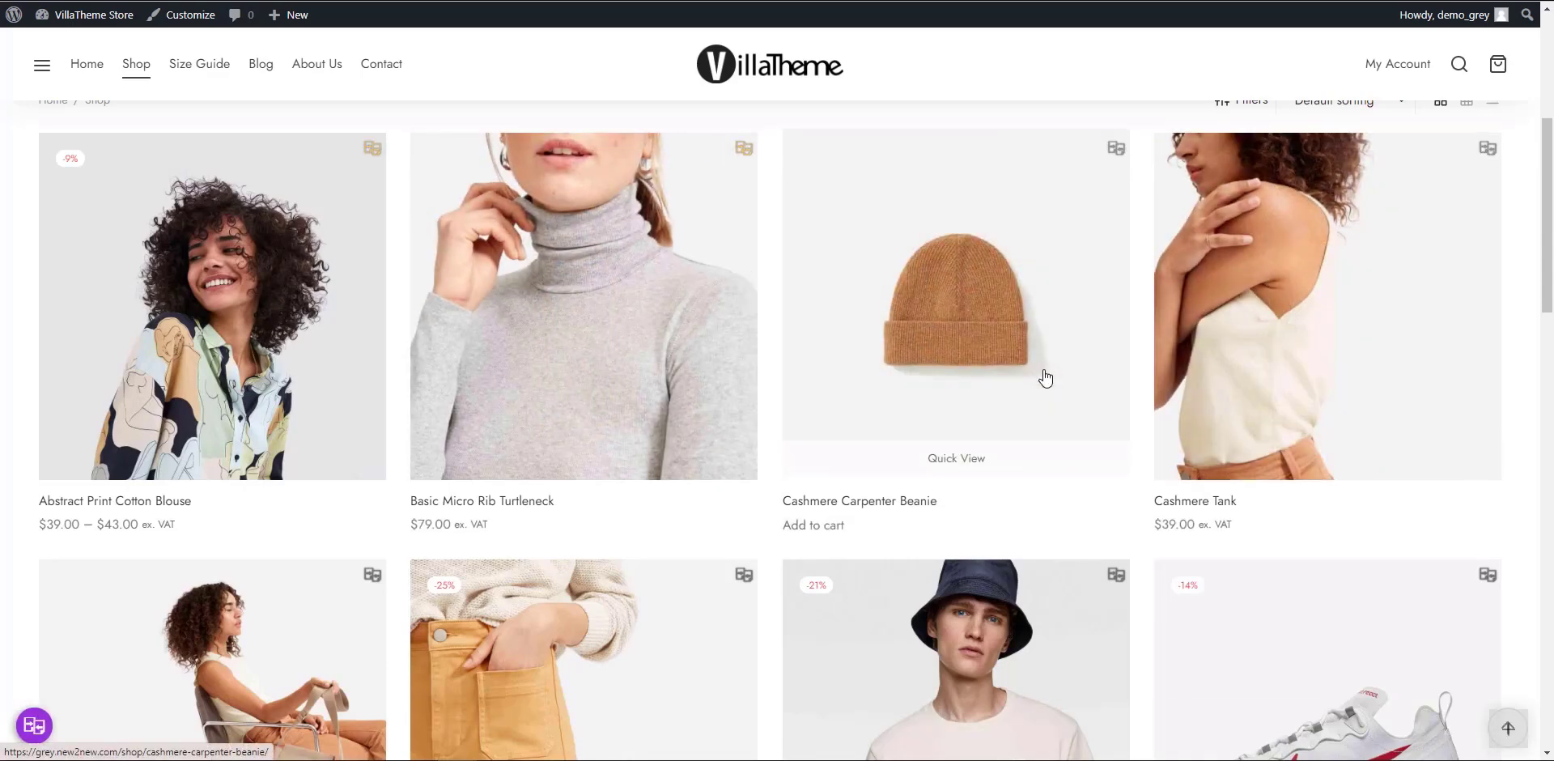
pyautogui.scroll(4, 1041, 379)
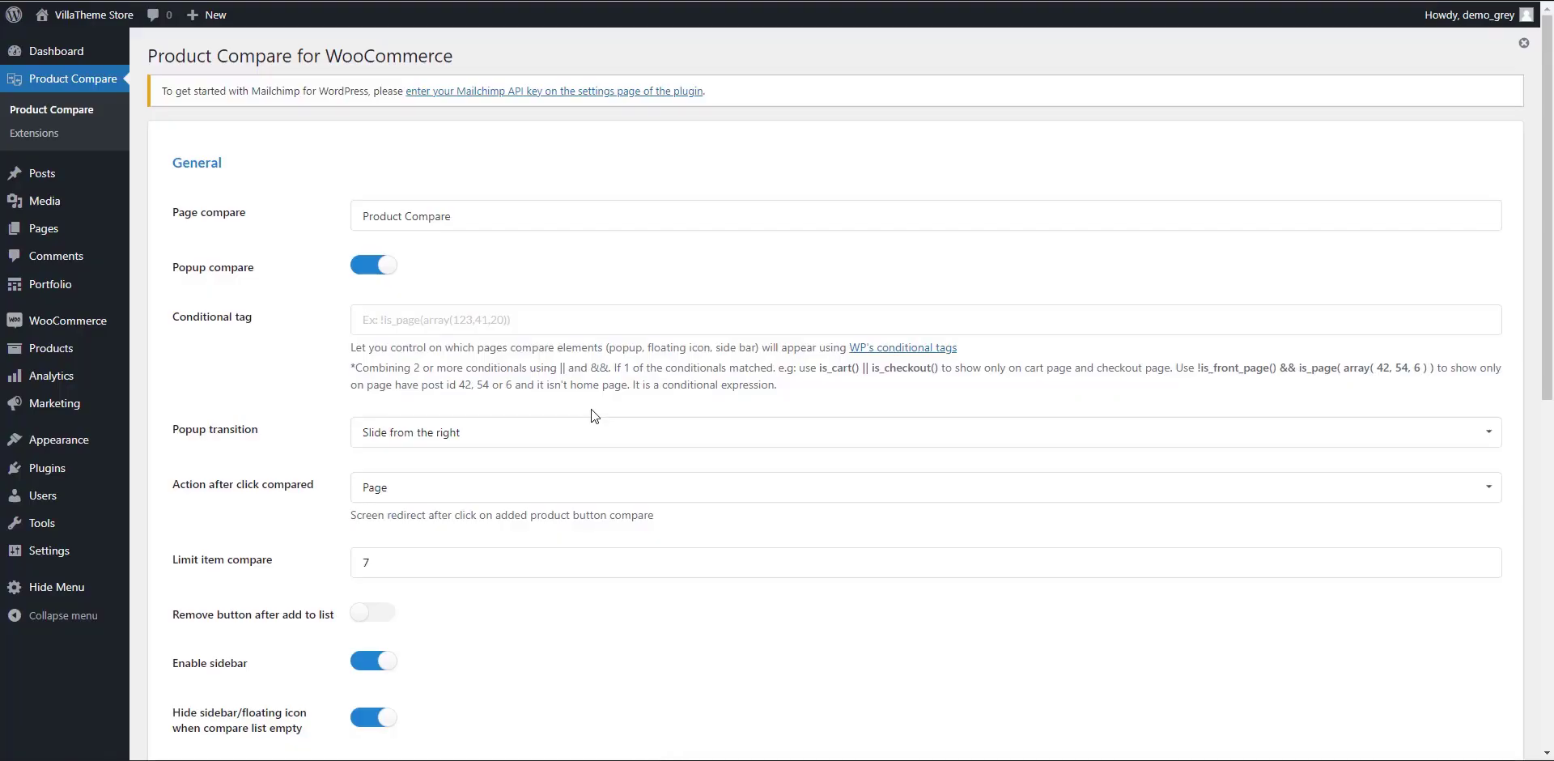
# Examine the Text and Compared text settings for the compare button
pyautogui.scroll(-7, 595, 410)
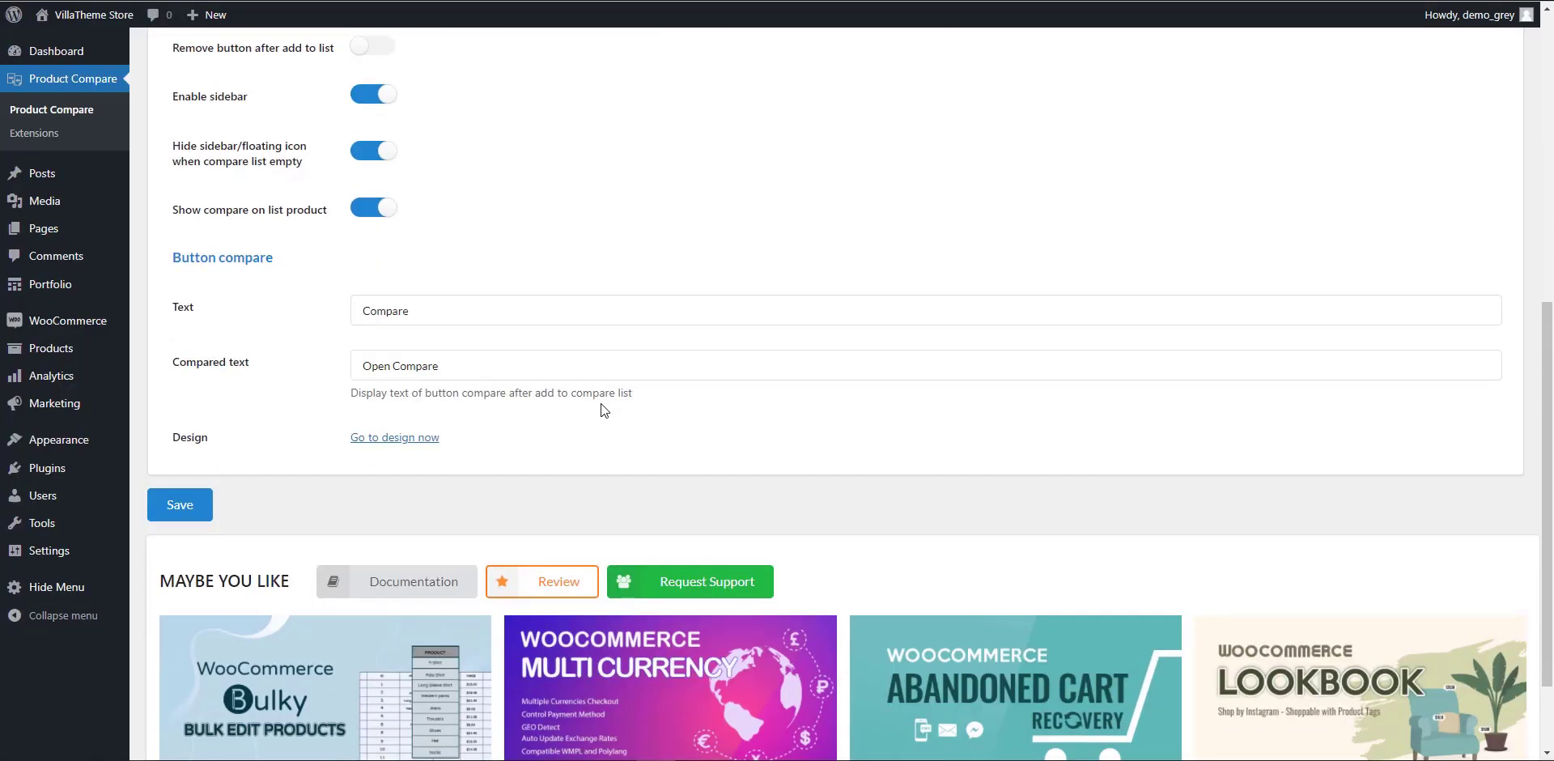
pyautogui.click(435, 310)
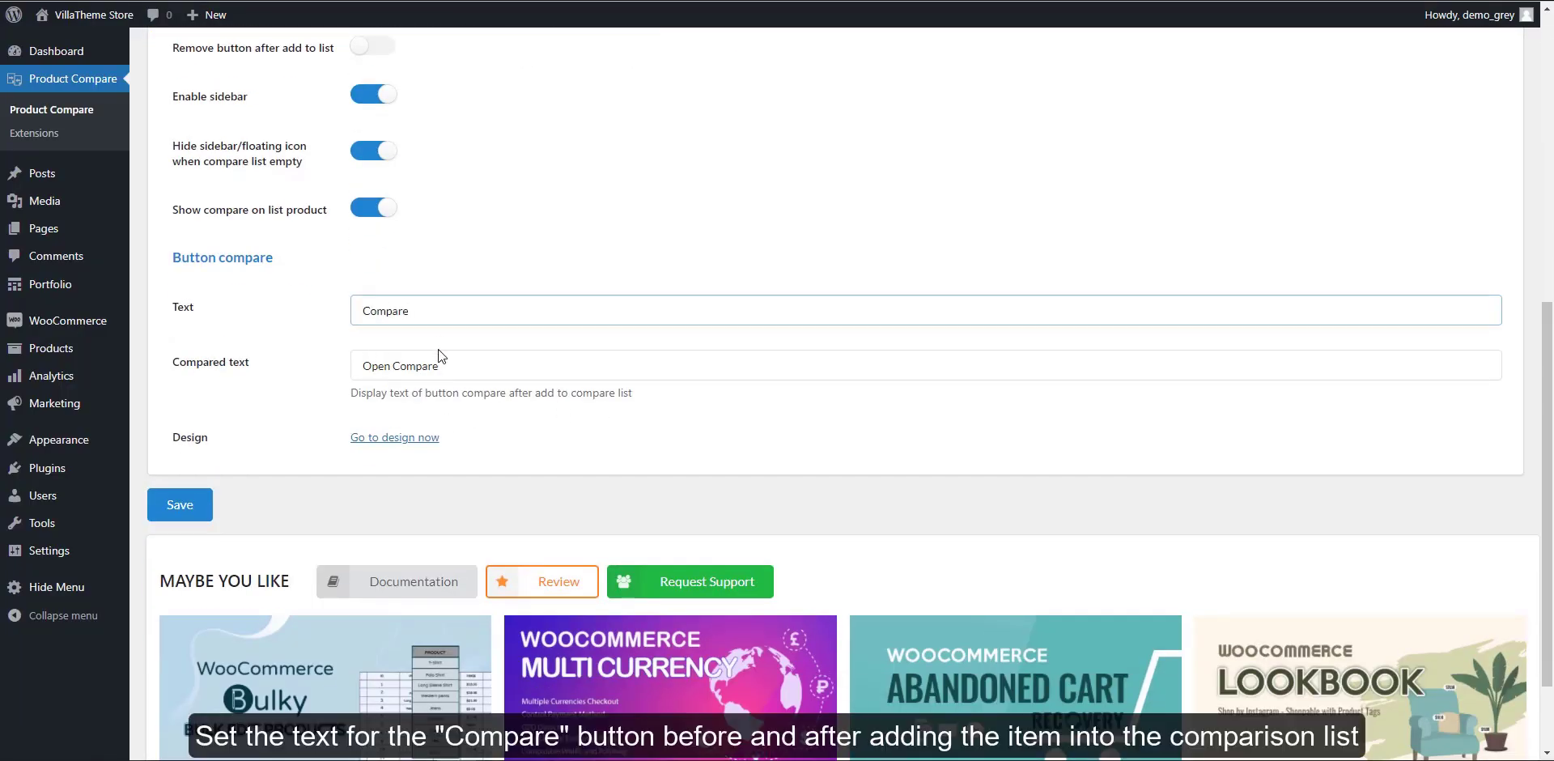
pyautogui.click(458, 366)
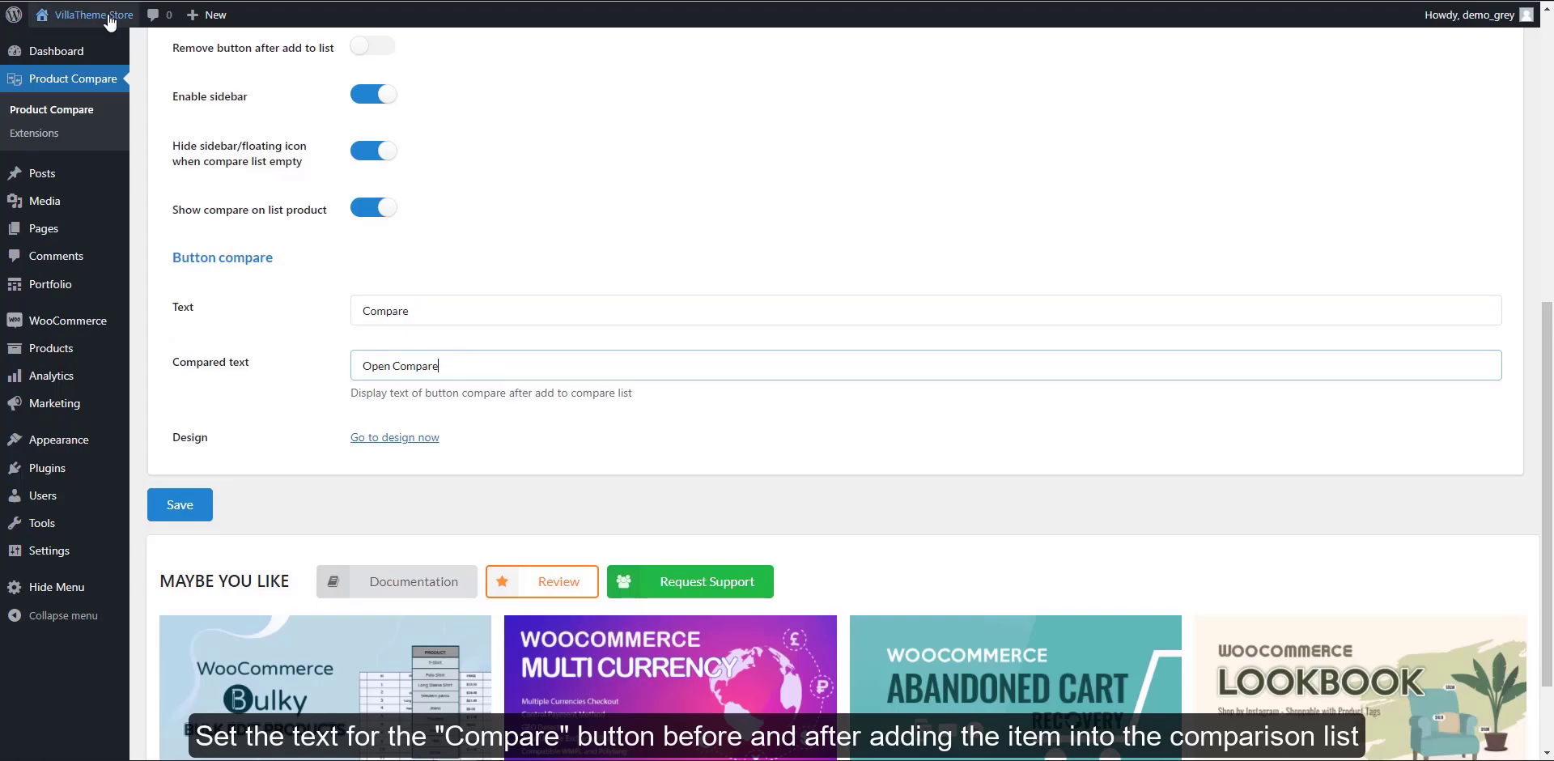
# Visit the shop and view the Product Compare page through the Abstract Print Cotton Blouse's compare icon
pyautogui.moveTo(110, 22)
pyautogui.click(96, 65)
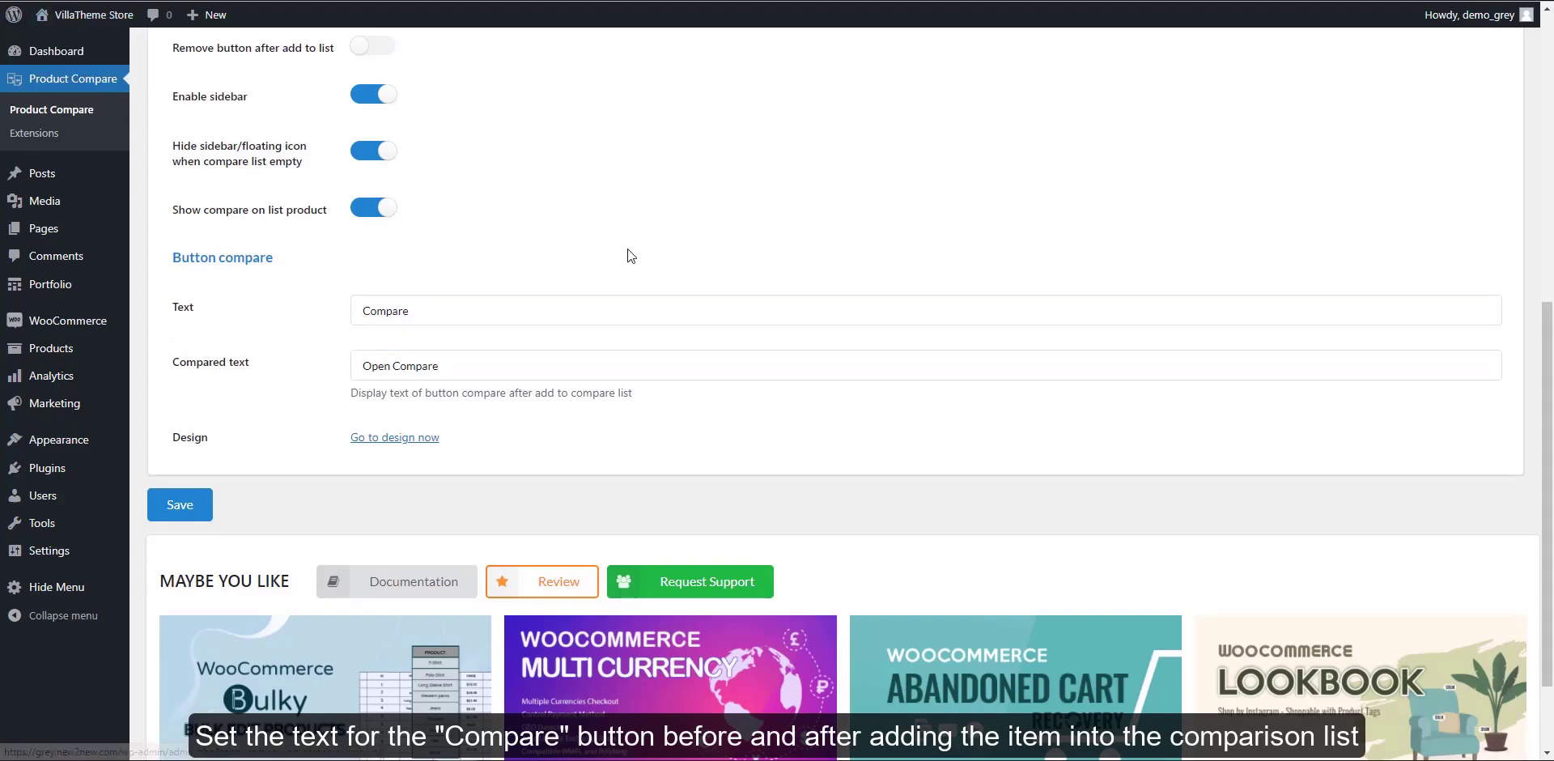
pyautogui.scroll(-5, 630, 256)
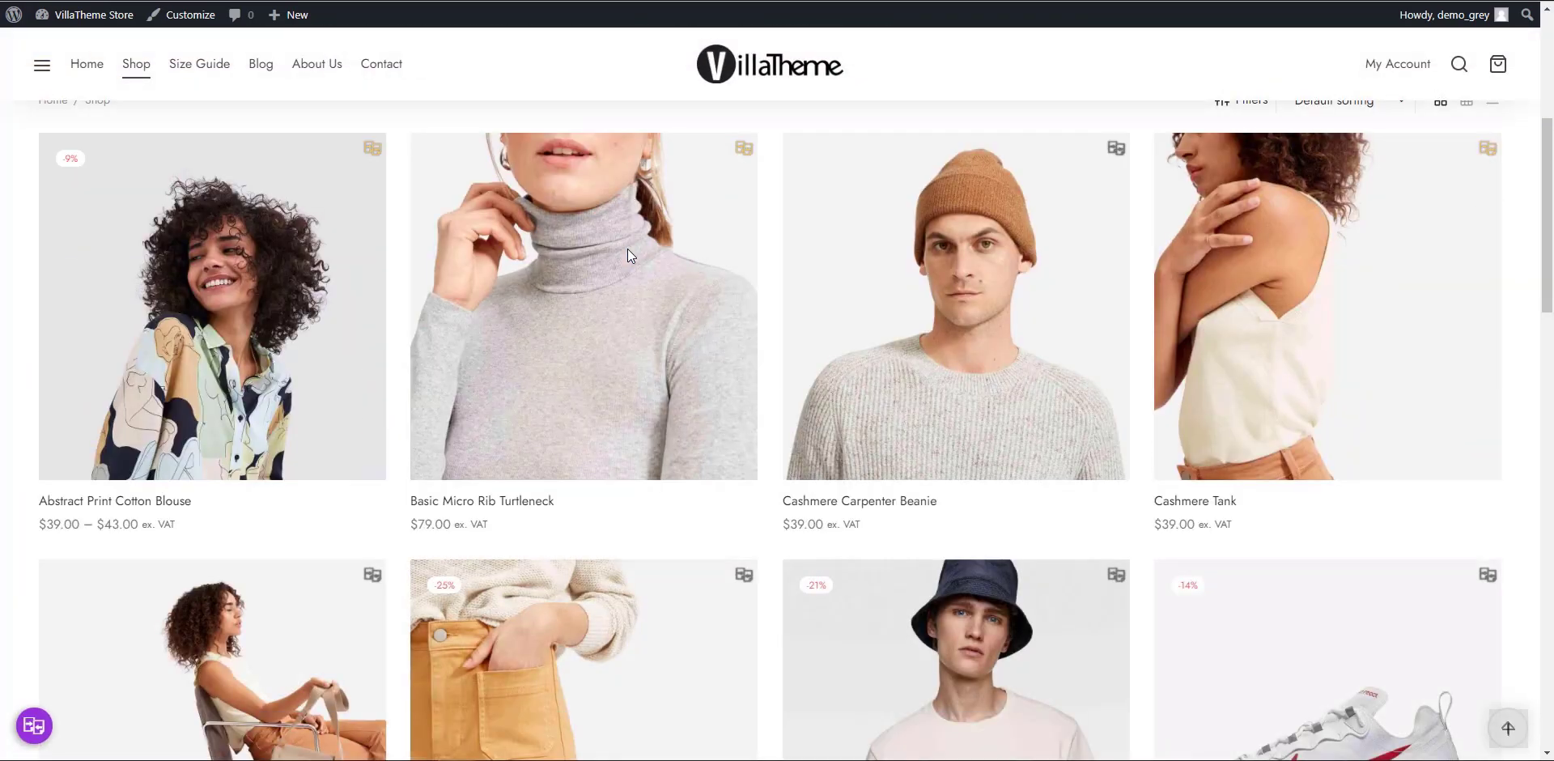
pyautogui.click(373, 150)
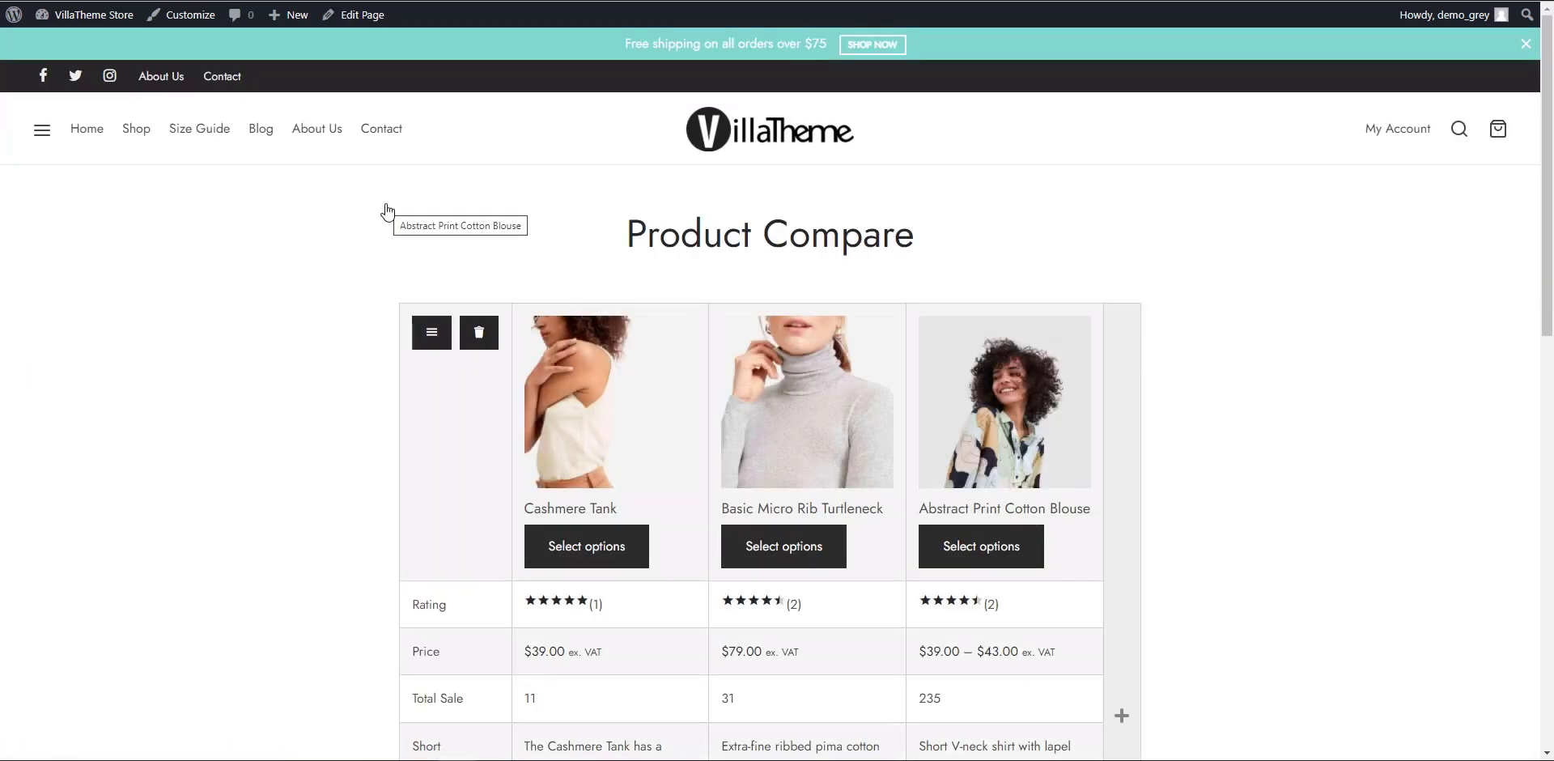
pyautogui.scroll(-3, 712, 253)
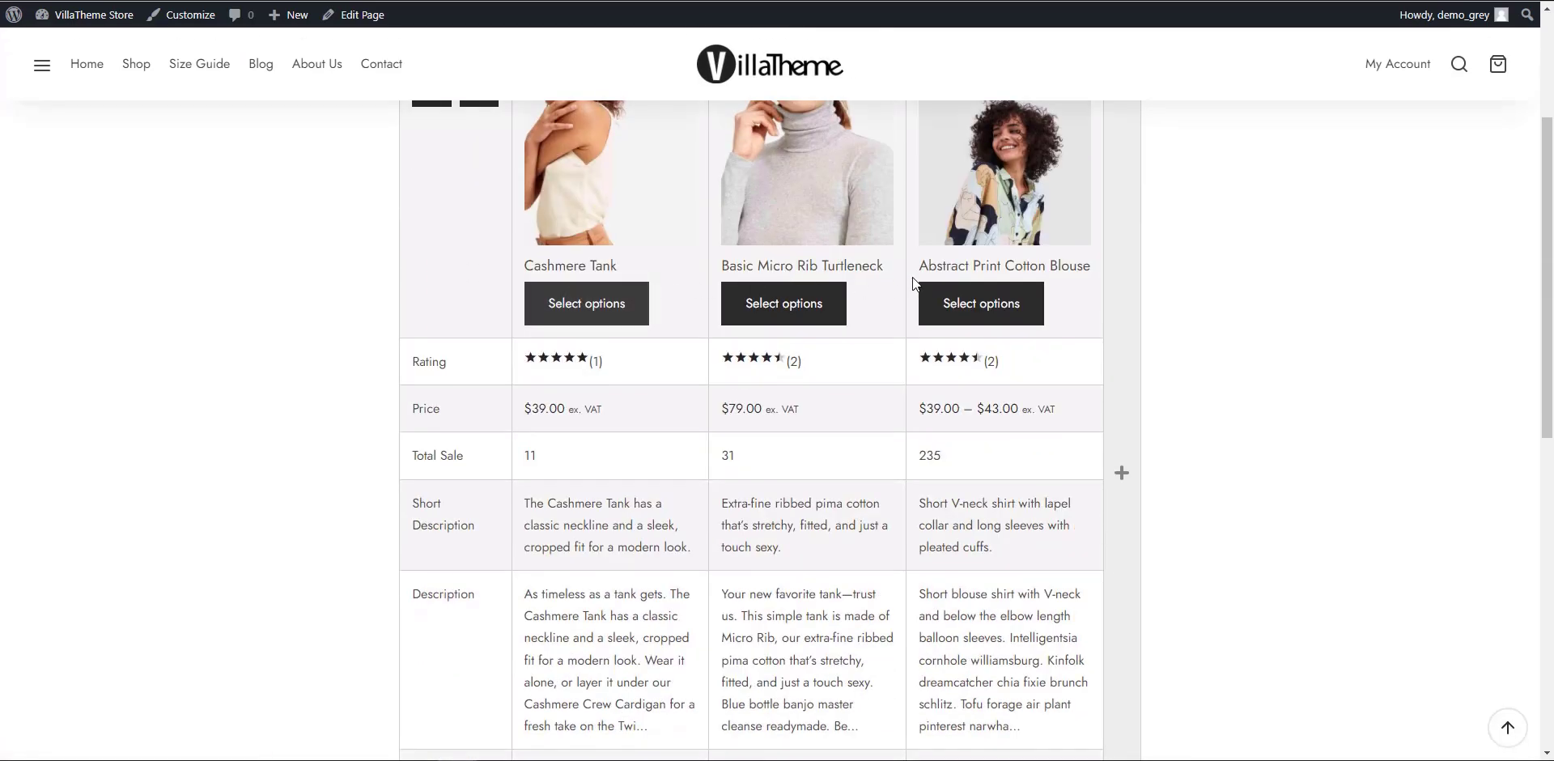
# View the Abstract Print Cotton Blouse's product page from the comparison table and use its Open Compare button
pyautogui.click(957, 270)
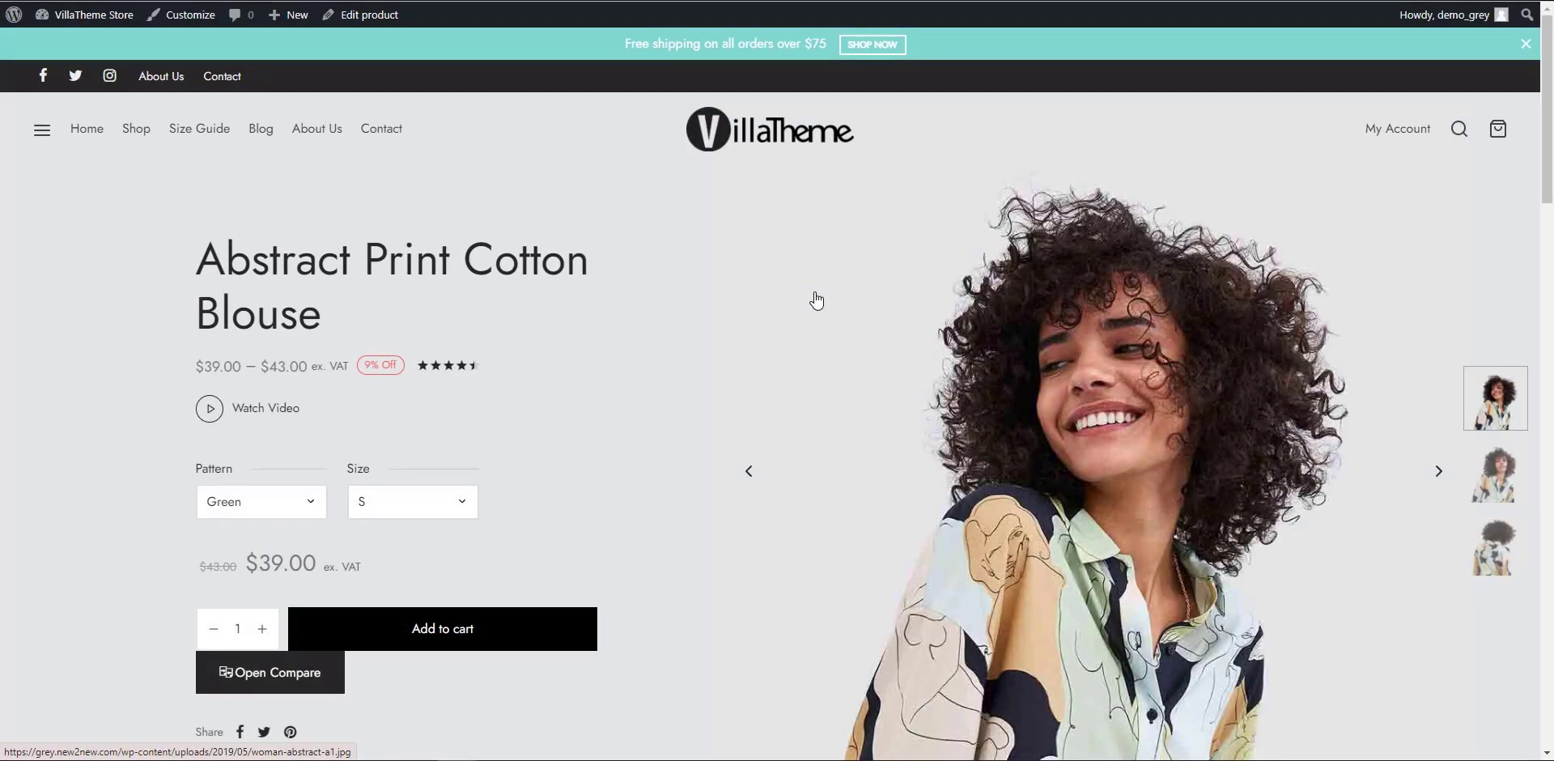
pyautogui.scroll(-4, 818, 299)
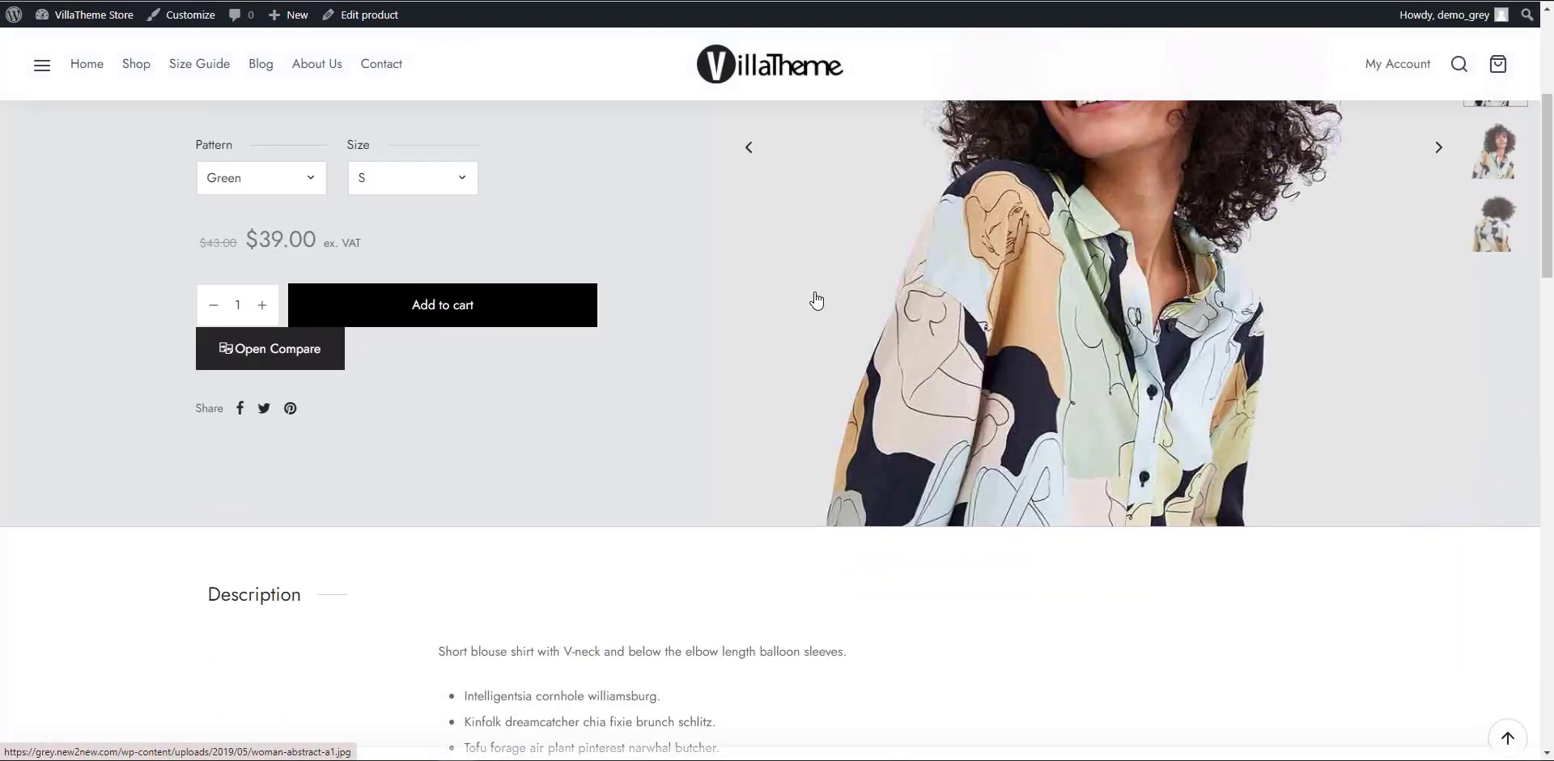
pyautogui.click(274, 364)
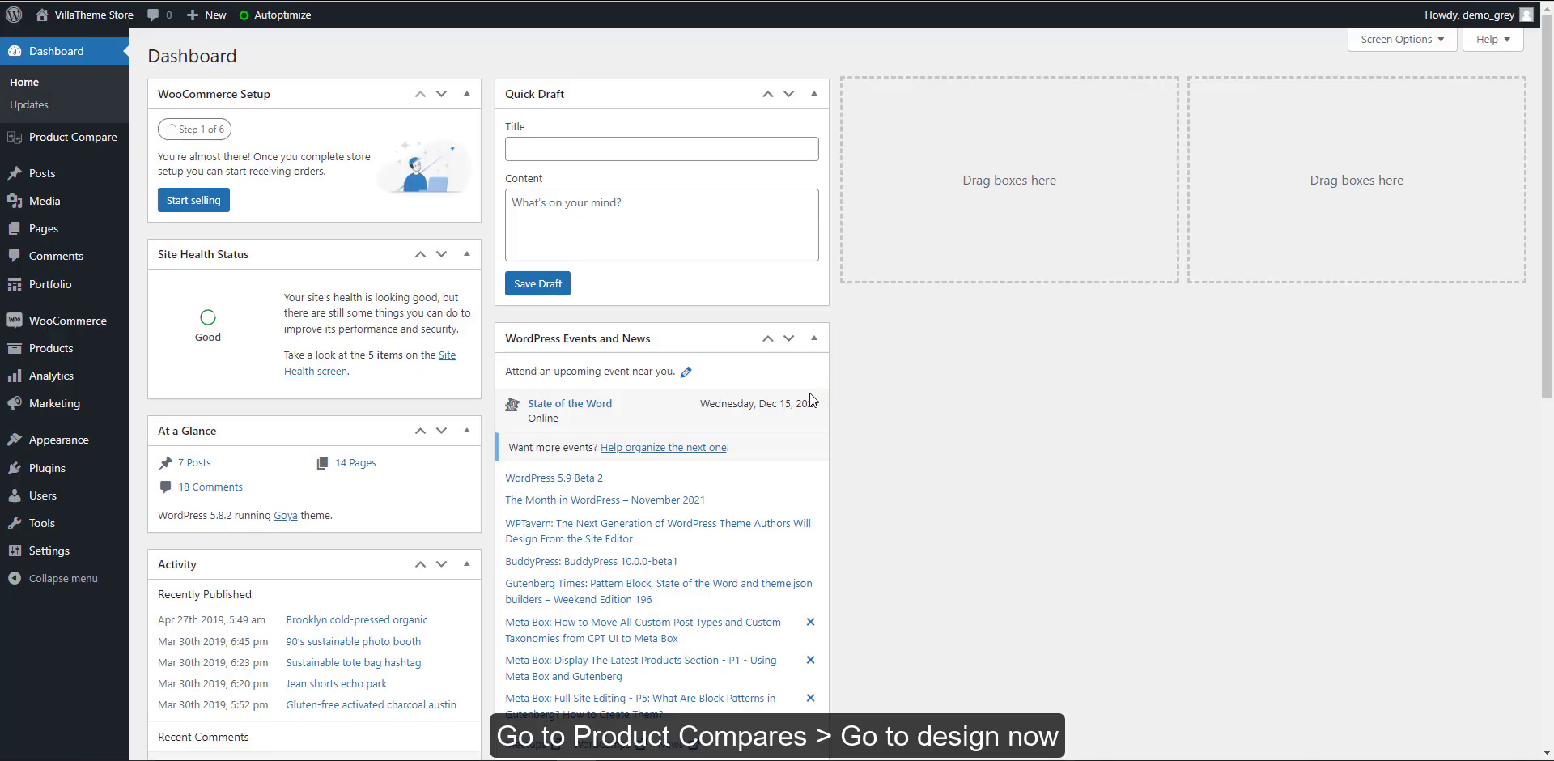
# Go to the Product Compare settings in the admin dashboard and open the compare design customizer
pyautogui.click(78, 144)
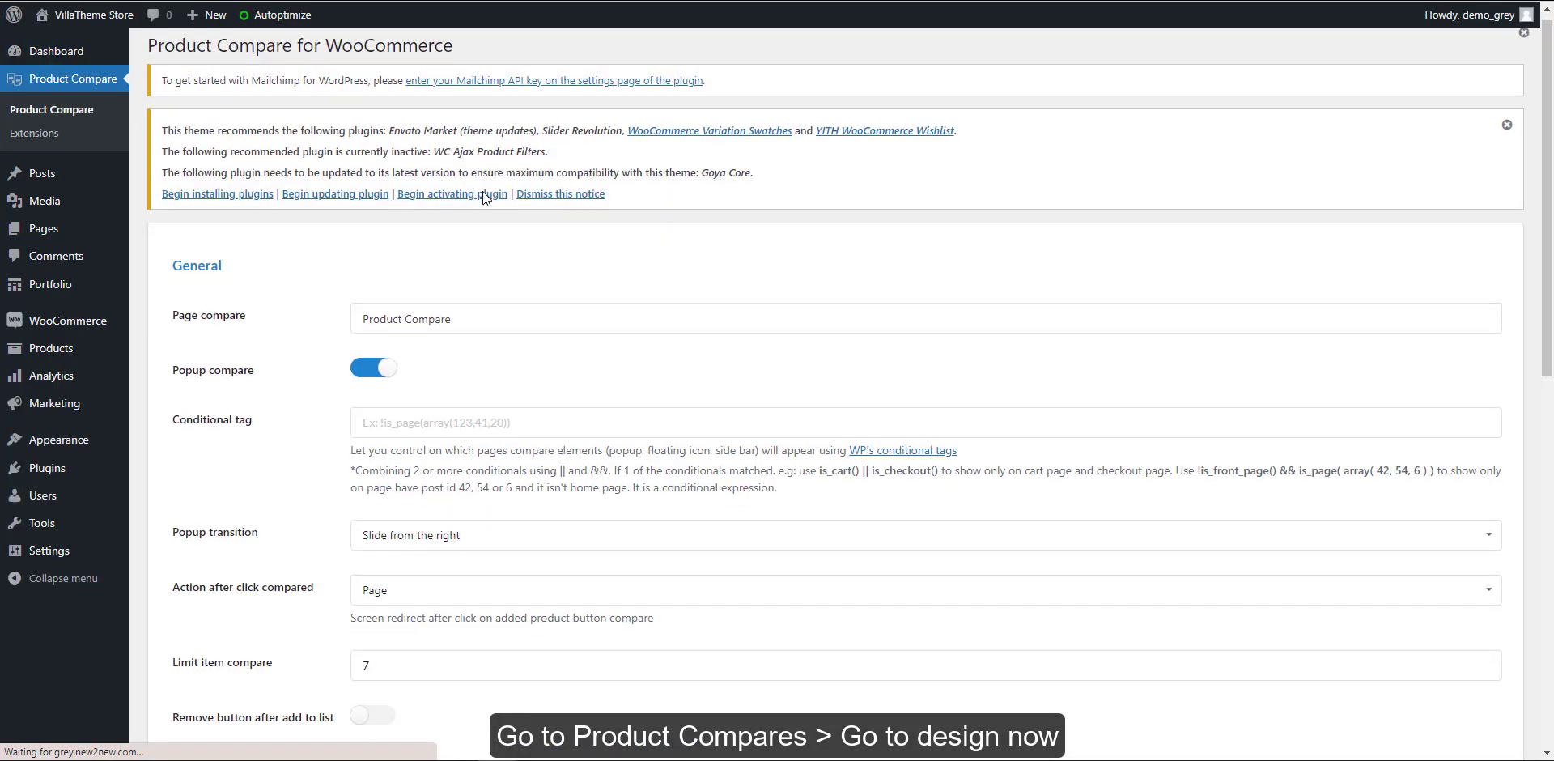
pyautogui.scroll(-15, 482, 194)
pyautogui.click(392, 323)
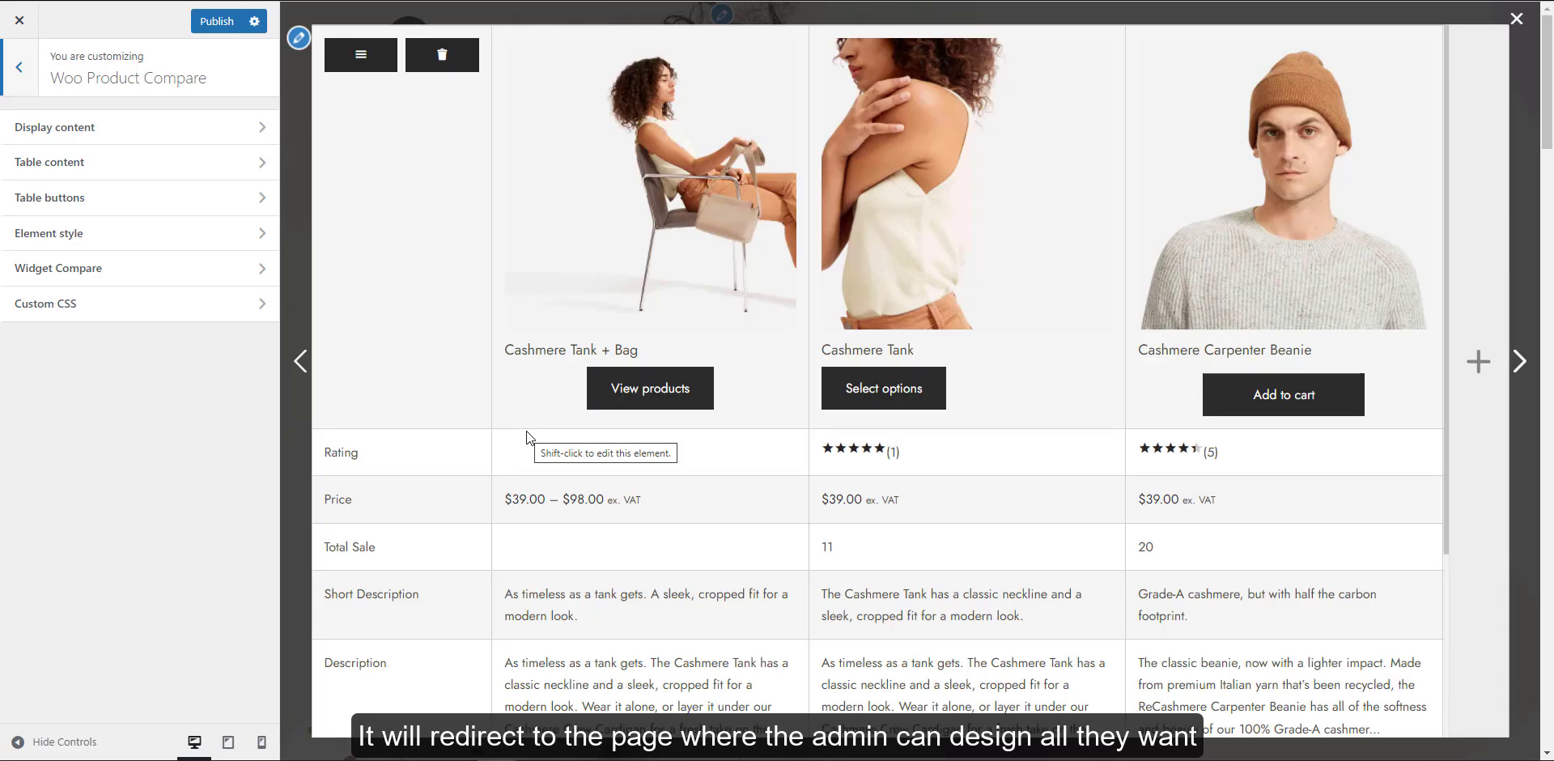
# Move Rating below Price in the Display content layout and add the Sku component
pyautogui.click(145, 127)
pyautogui.moveTo(158, 168); pyautogui.dragTo(163, 202)
pyautogui.click(139, 388)
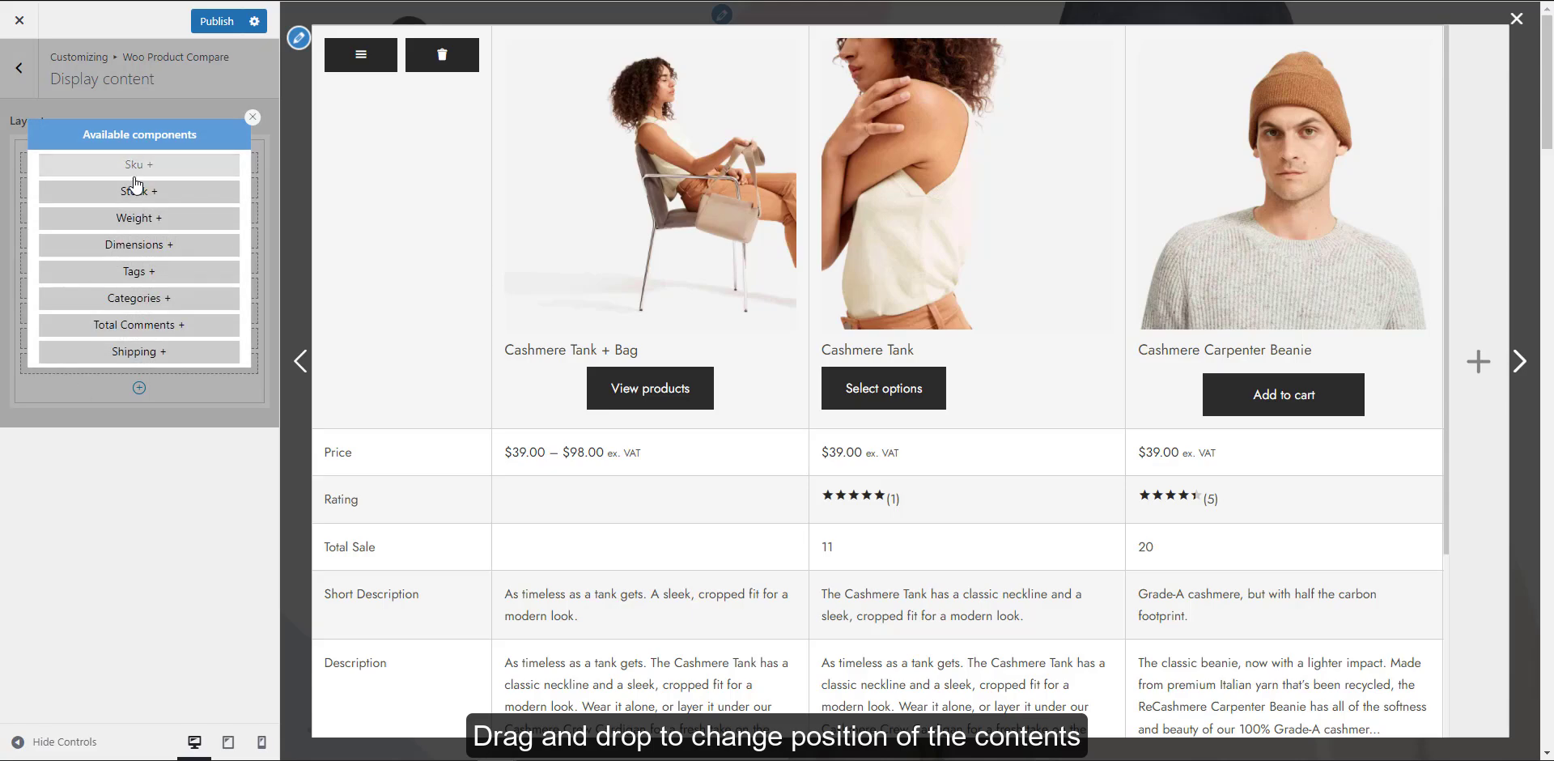
pyautogui.click(134, 165)
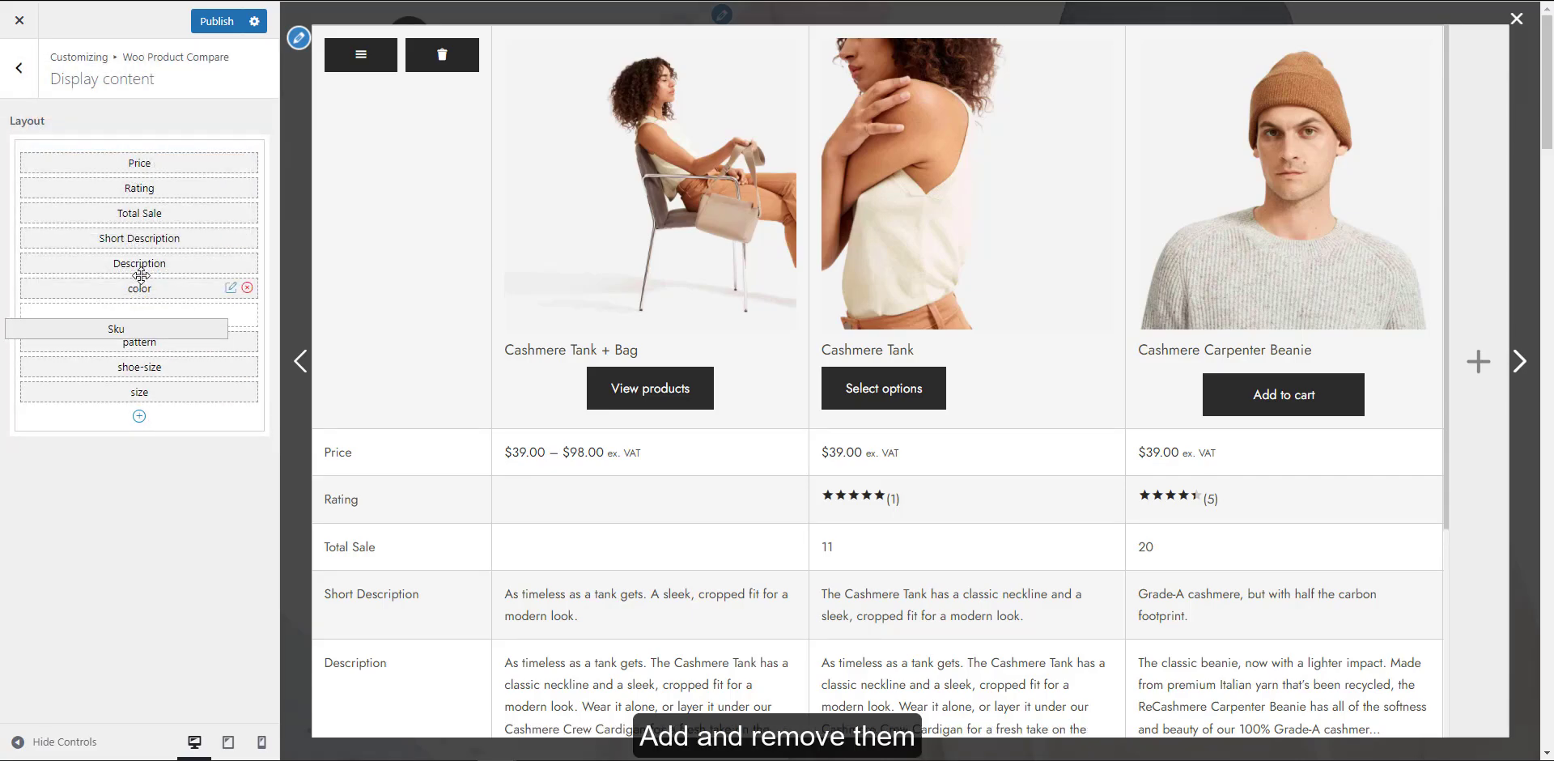
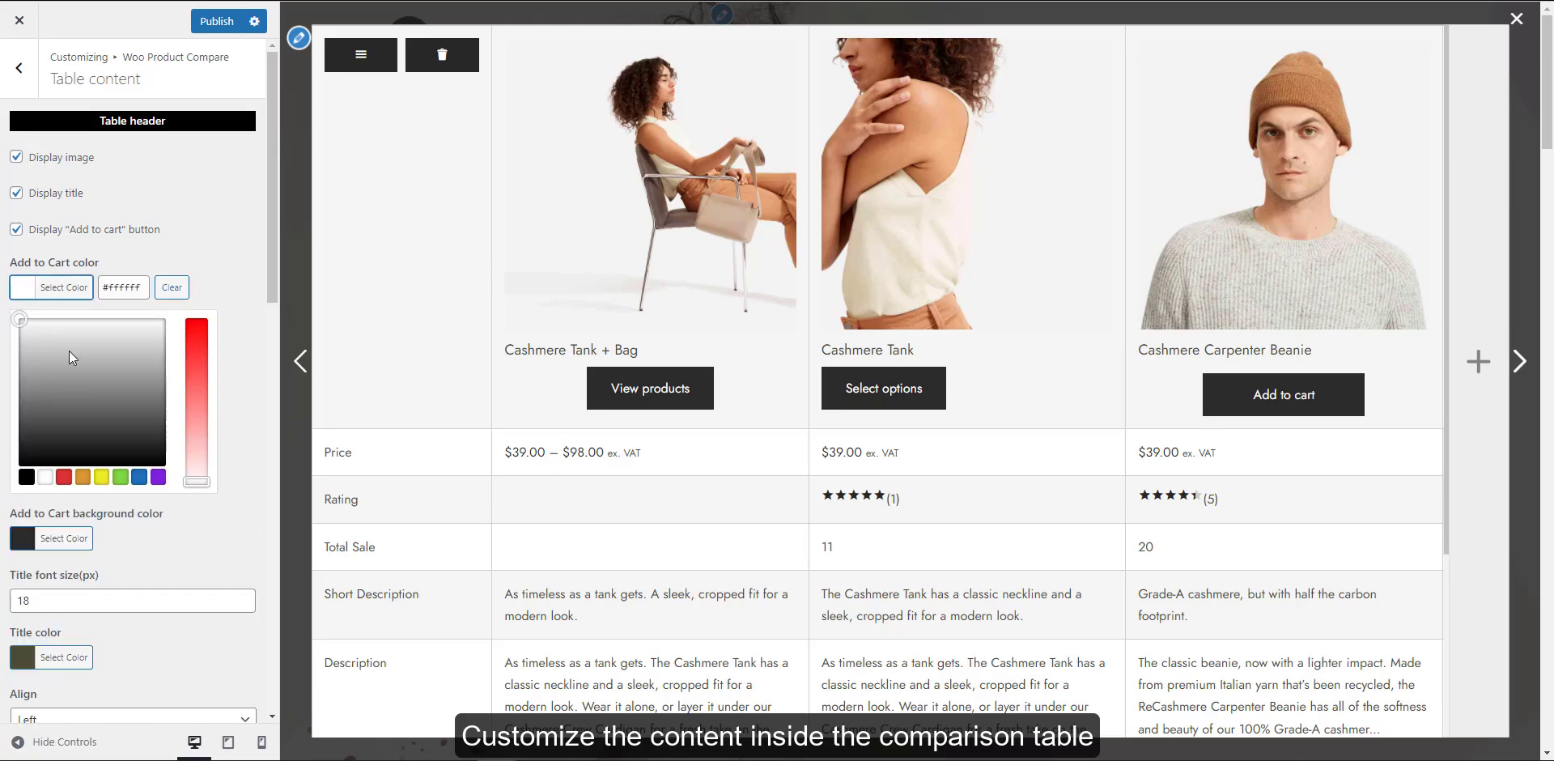
# Try the blue #1e73be Add to Cart color and Center alignment for the fields header, restoring both settings
pyautogui.click(140, 477)
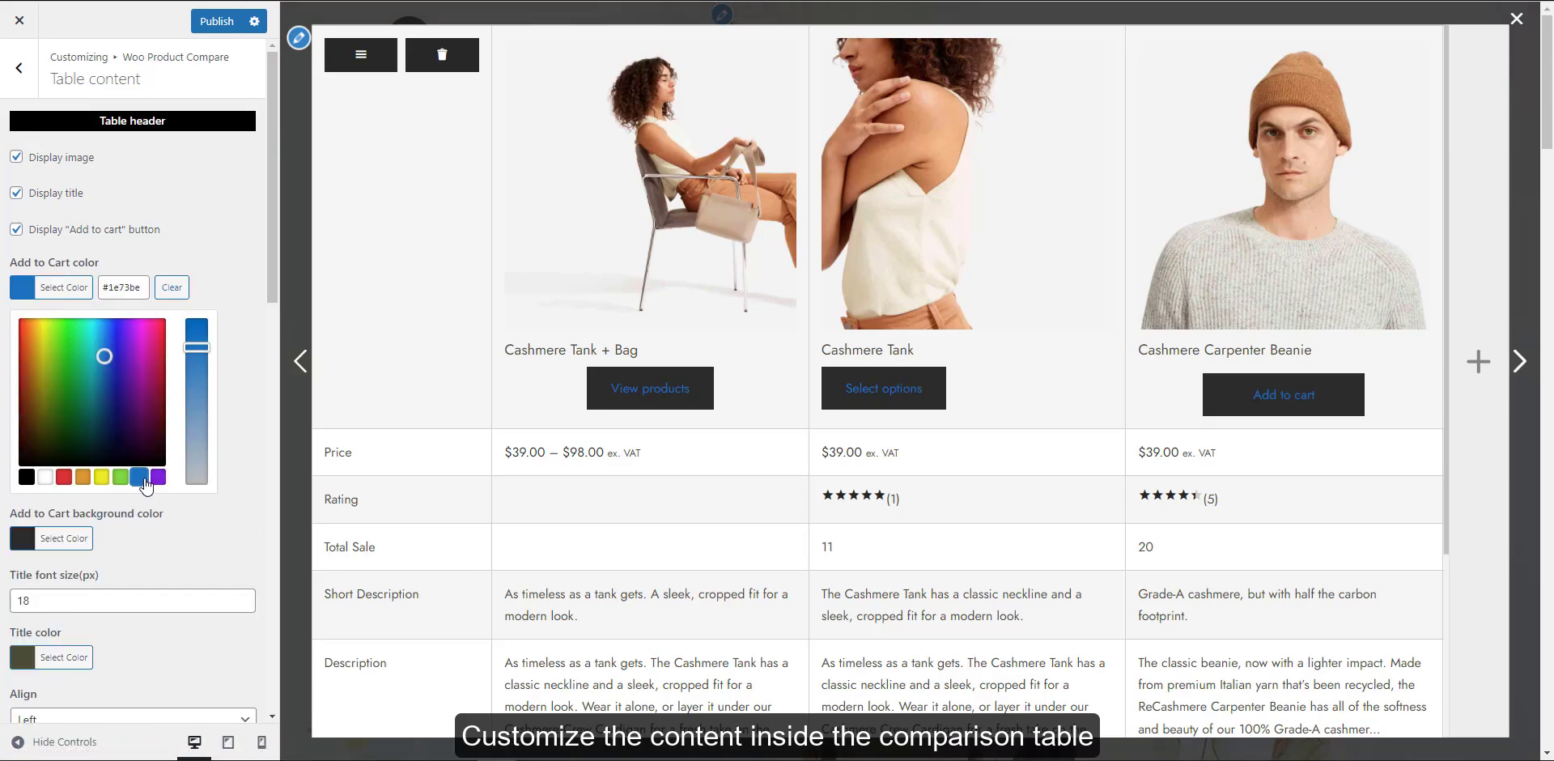
pyautogui.click(173, 288)
pyautogui.scroll(-7, 204, 242)
pyautogui.click(132, 337)
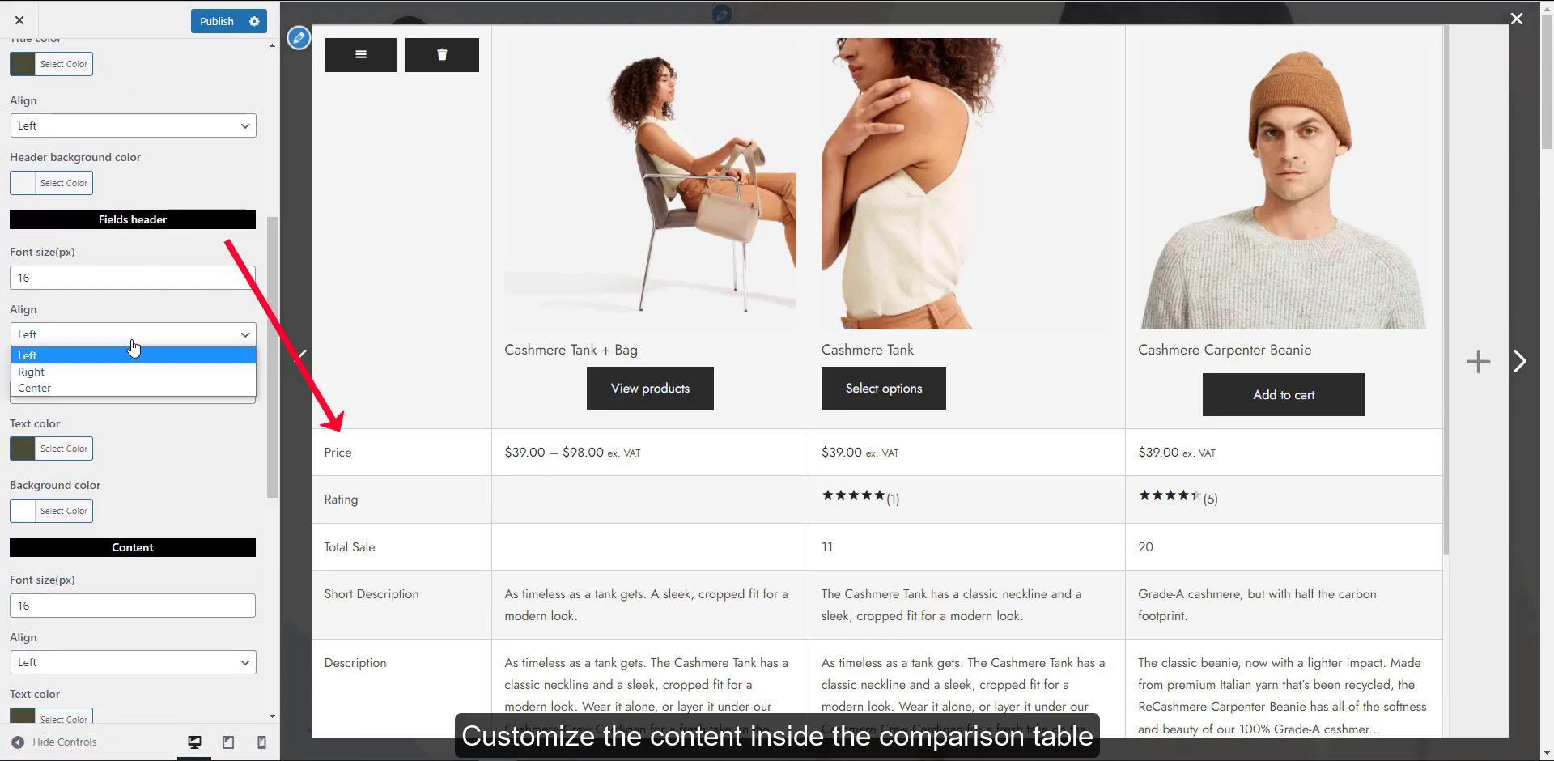
pyautogui.click(125, 386)
pyautogui.click(128, 334)
pyautogui.click(130, 356)
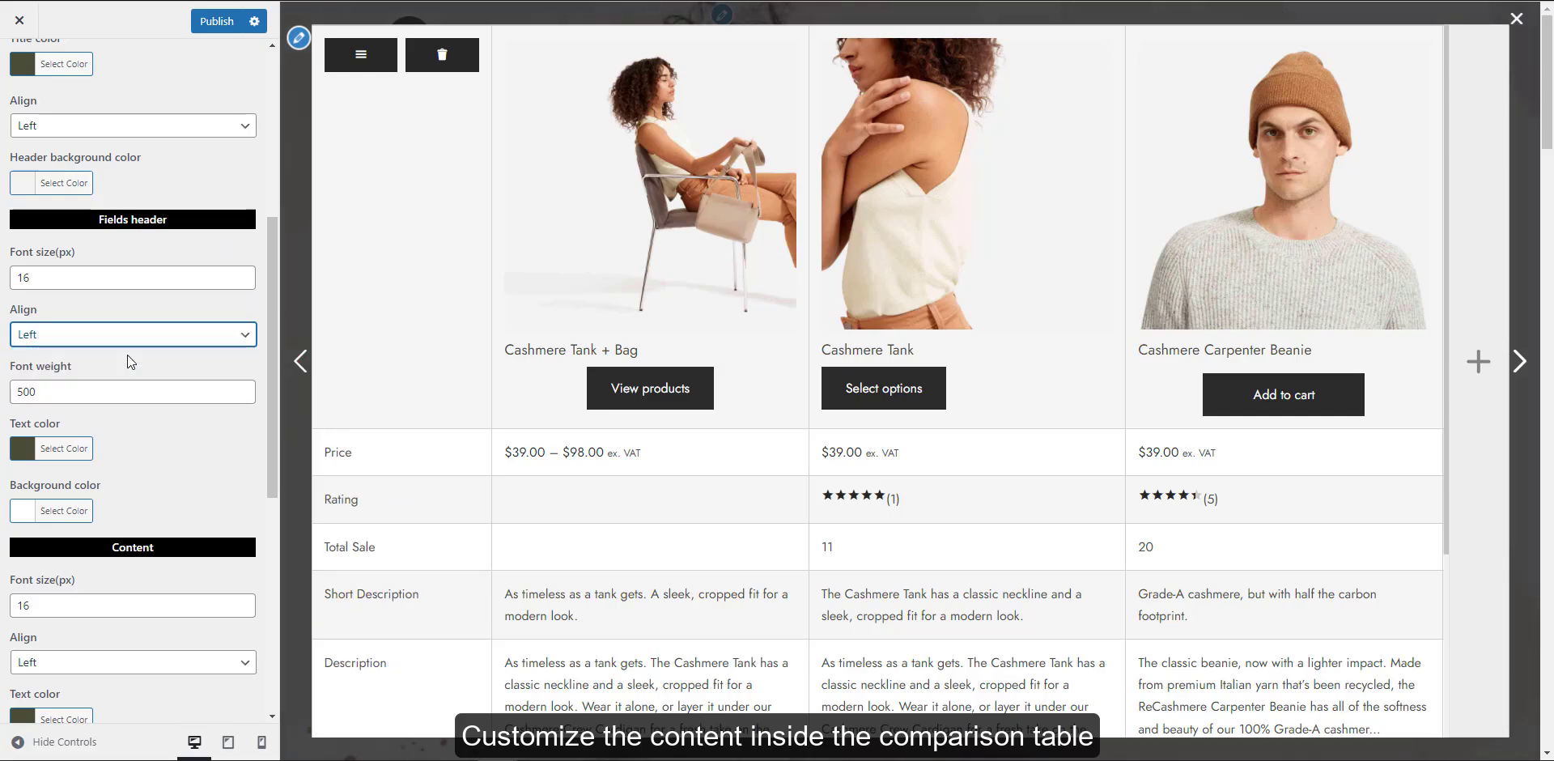
# Try Right alignment for the comparison table's content and return it to Left
pyautogui.scroll(-4, 89, 289)
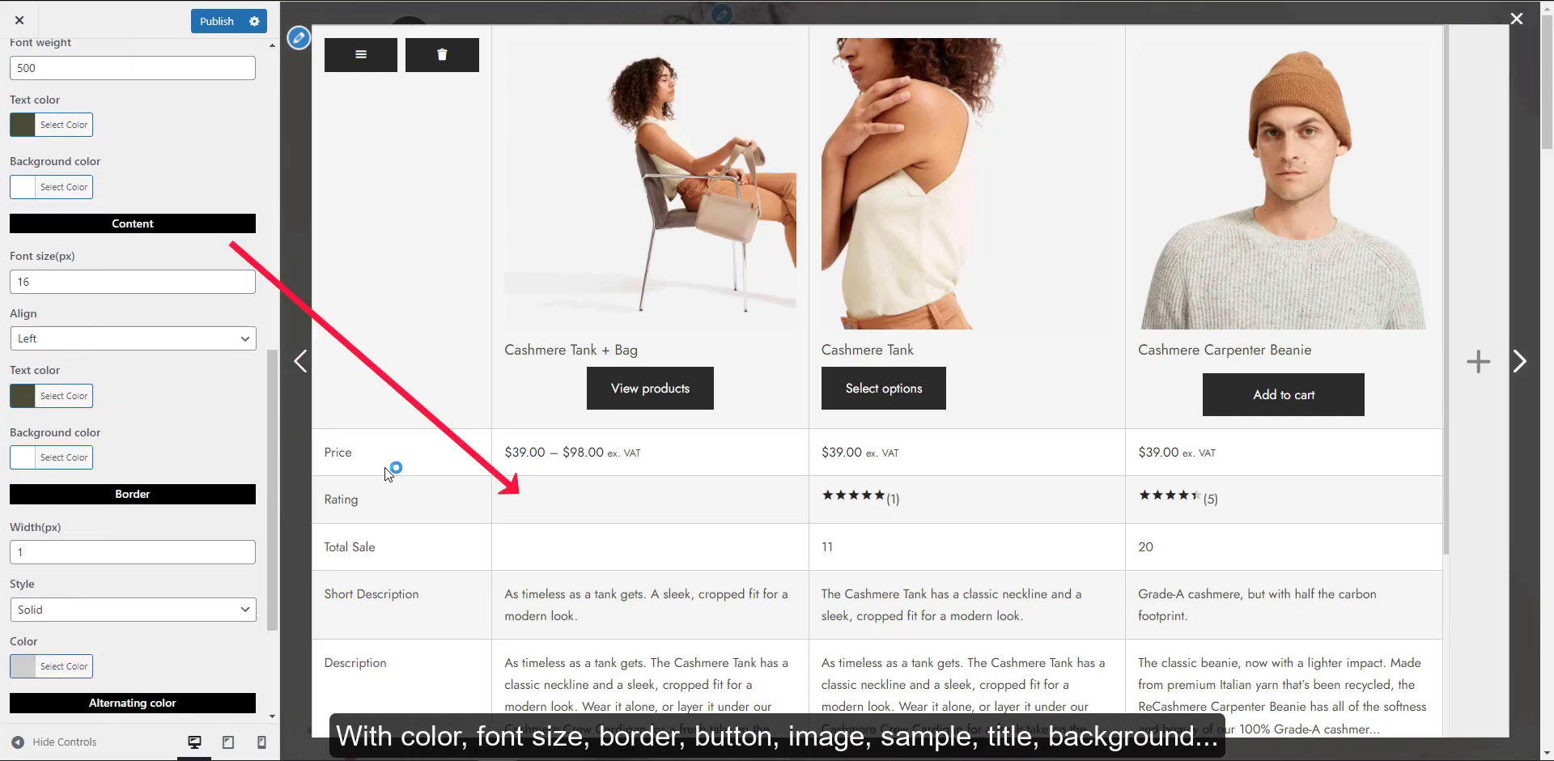
pyautogui.click(65, 337)
pyautogui.click(66, 377)
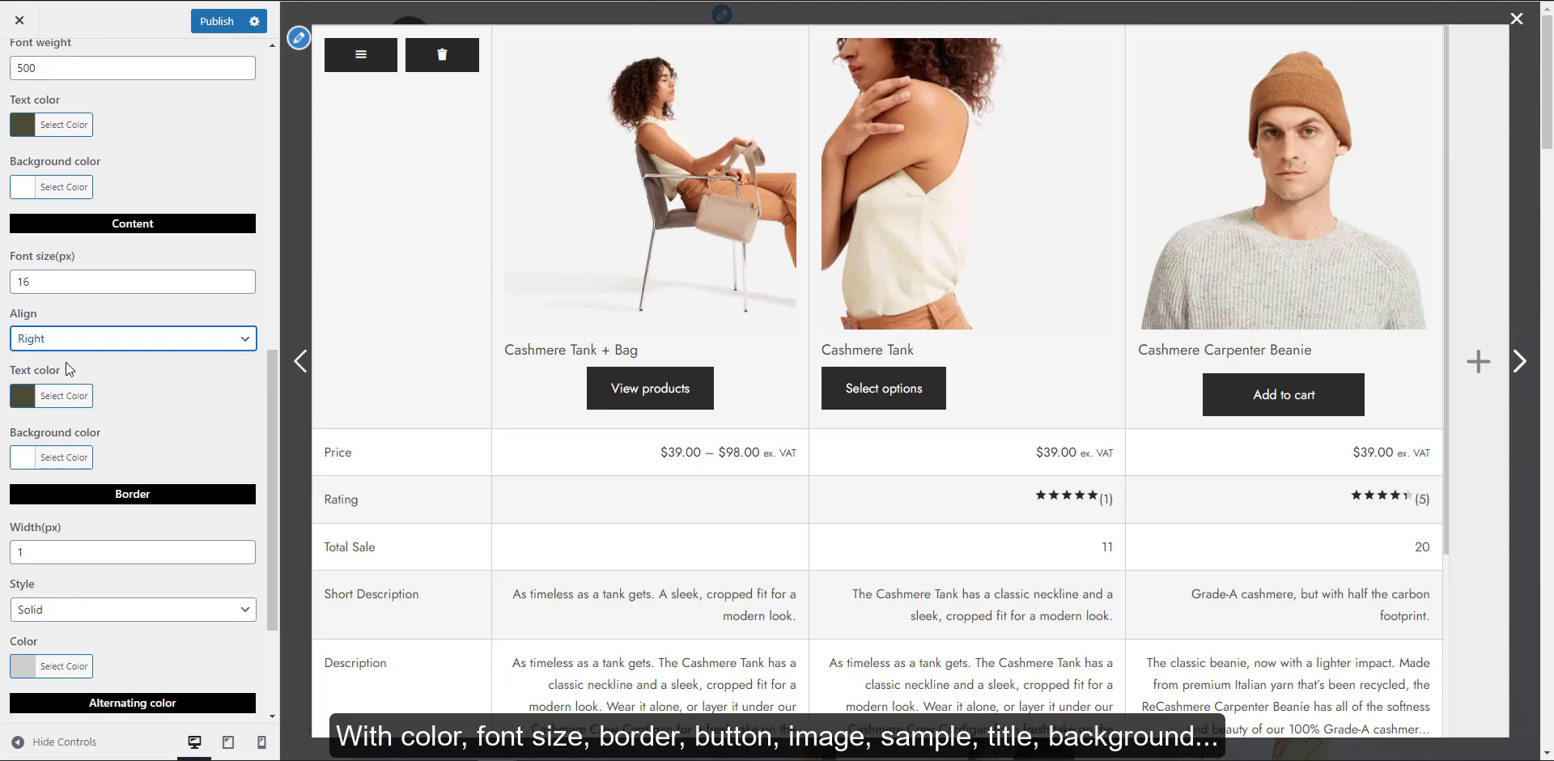
pyautogui.click(66, 337)
pyautogui.click(71, 361)
# Try a 3 px red border on the comparison table and restore the default color and 1 px width
pyautogui.scroll(-3, 71, 361)
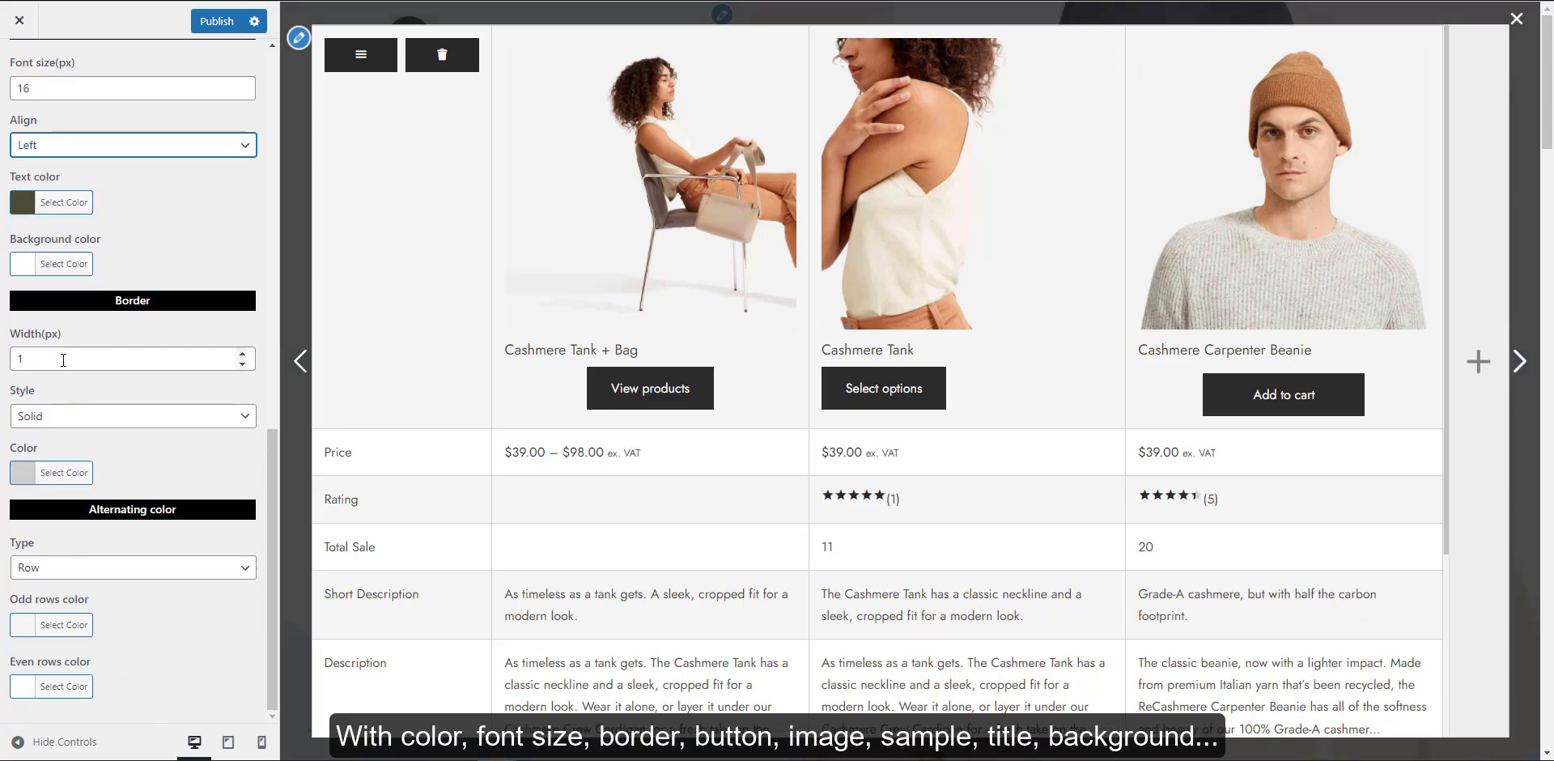
pyautogui.doubleClick(243, 354)
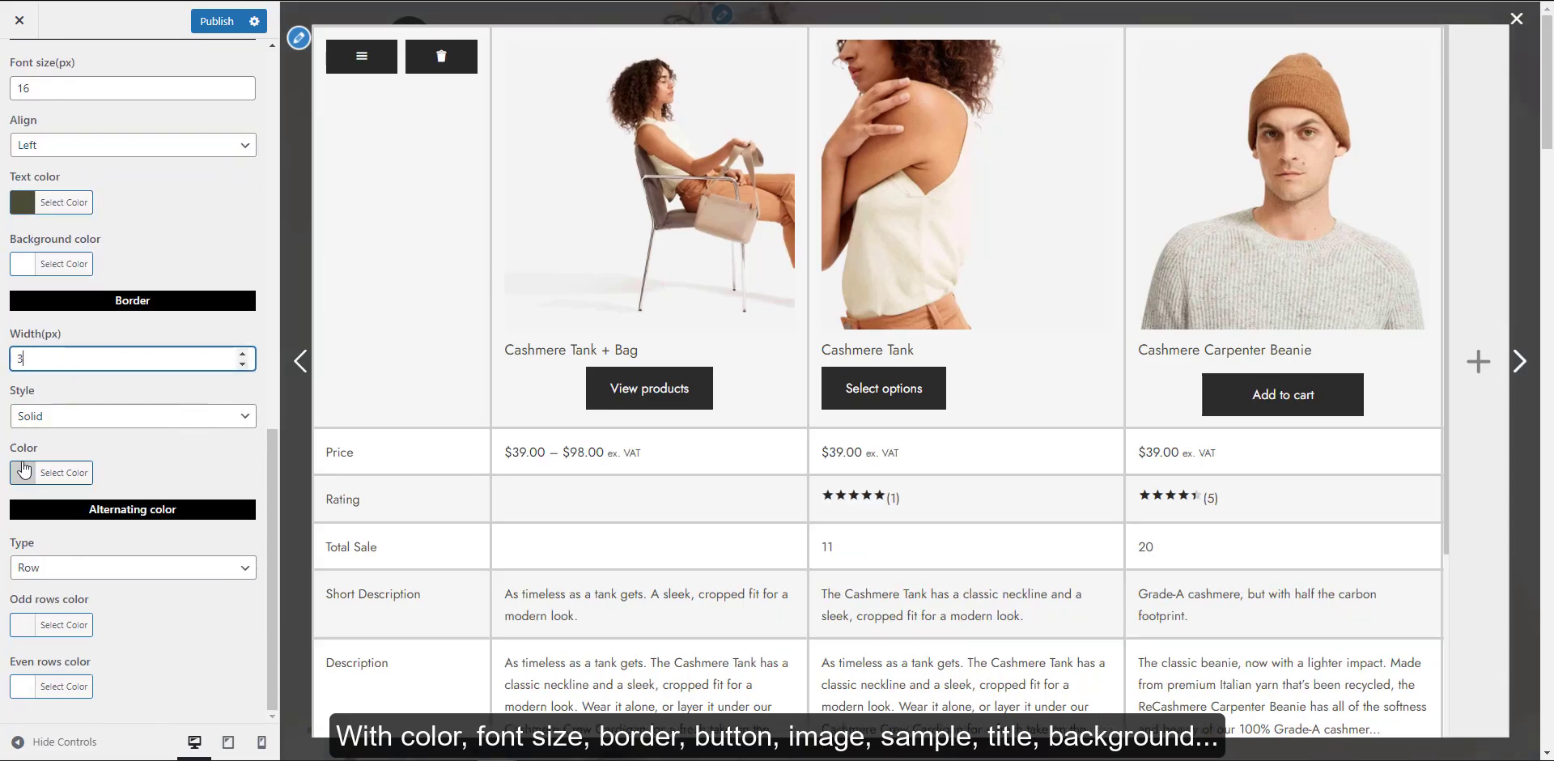
pyautogui.click(24, 470)
pyautogui.click(63, 663)
pyautogui.click(175, 464)
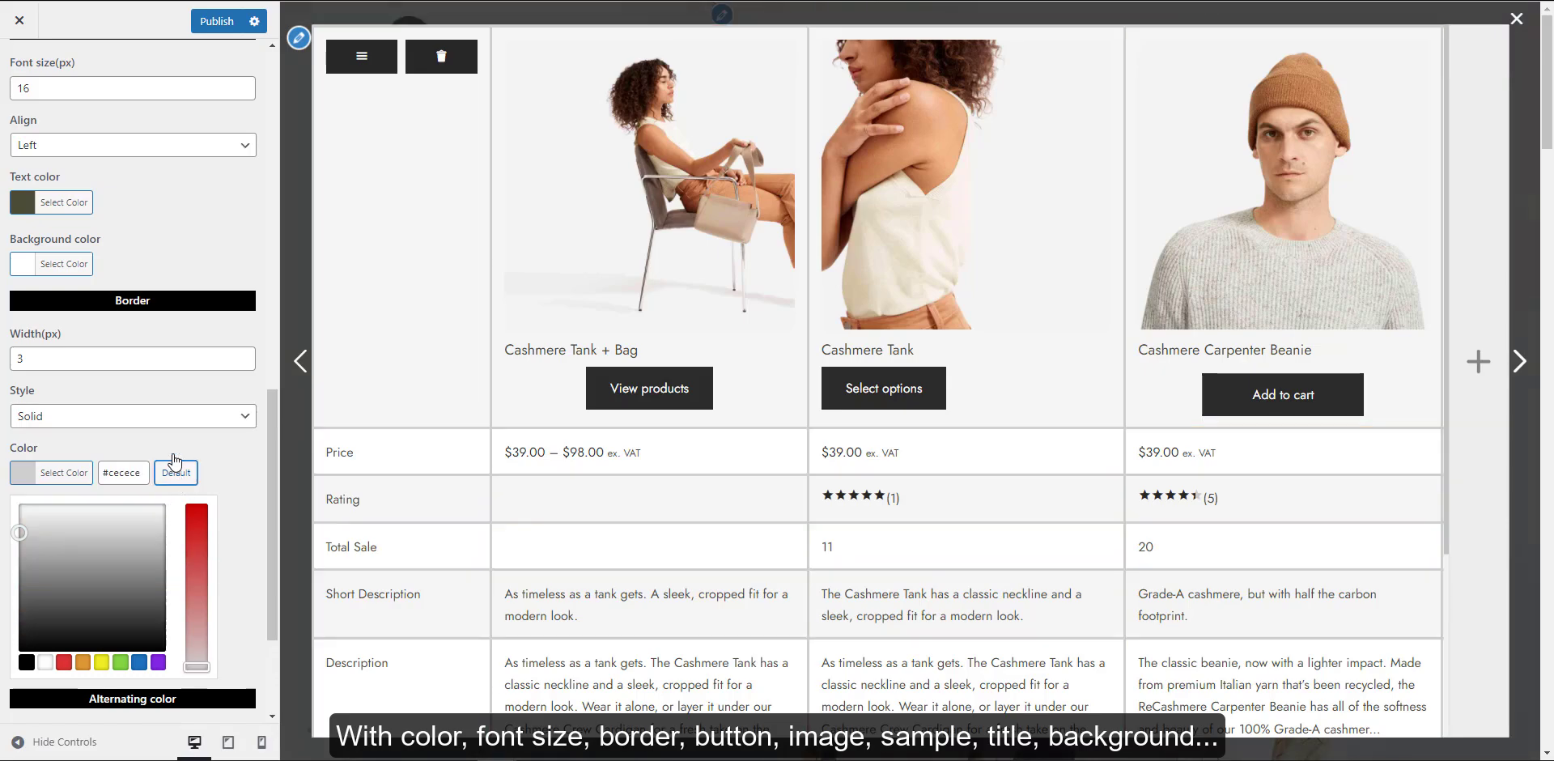
pyautogui.doubleClick(243, 364)
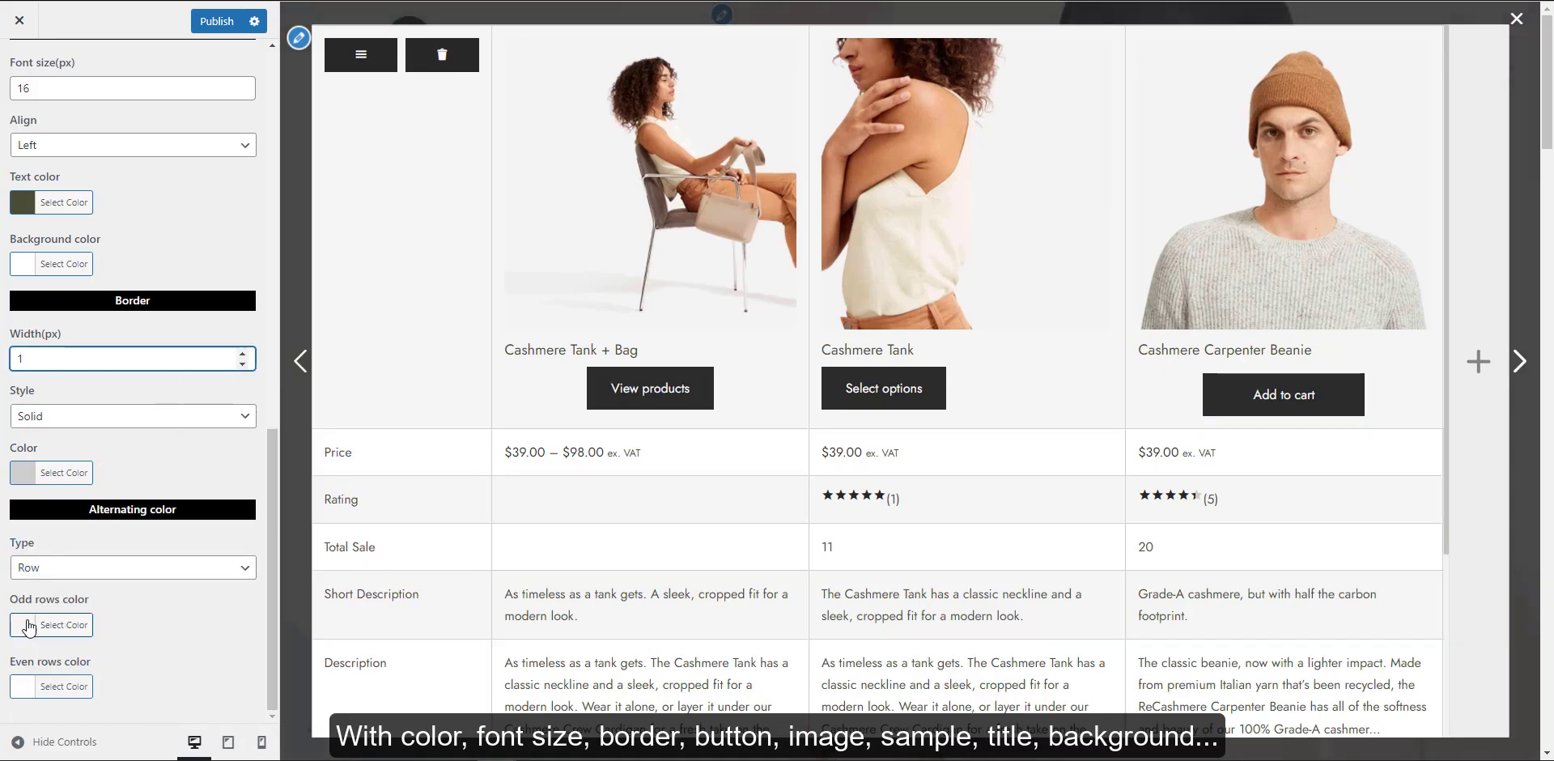
# Try #bfbfbf for the odd rows and #9e9e9e for the even rows, resetting each to its default color
pyautogui.click(24, 625)
pyautogui.scroll(-3, 97, 670)
pyautogui.click(176, 438)
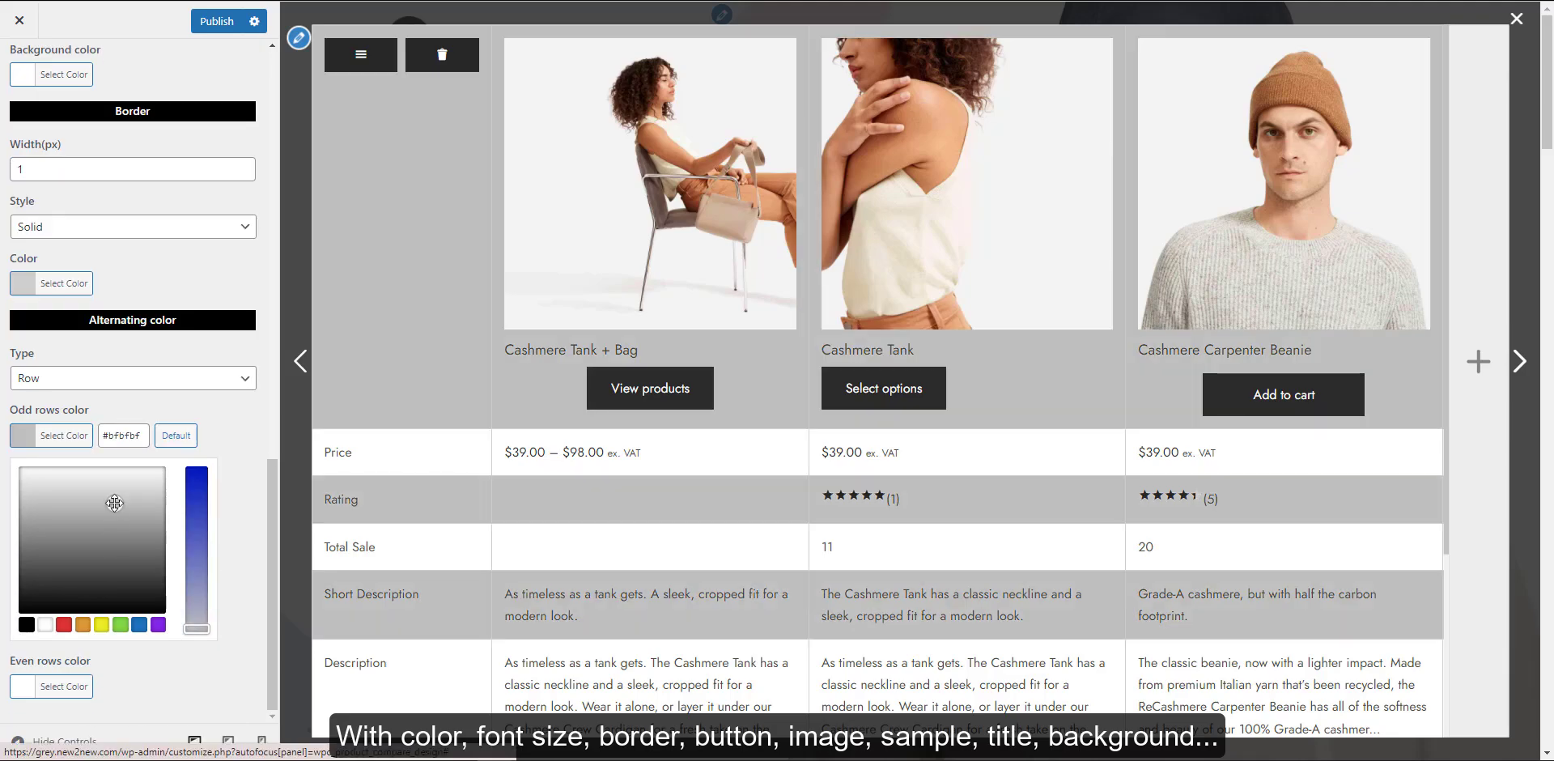
pyautogui.click(177, 437)
pyautogui.click(51, 686)
pyautogui.click(135, 585)
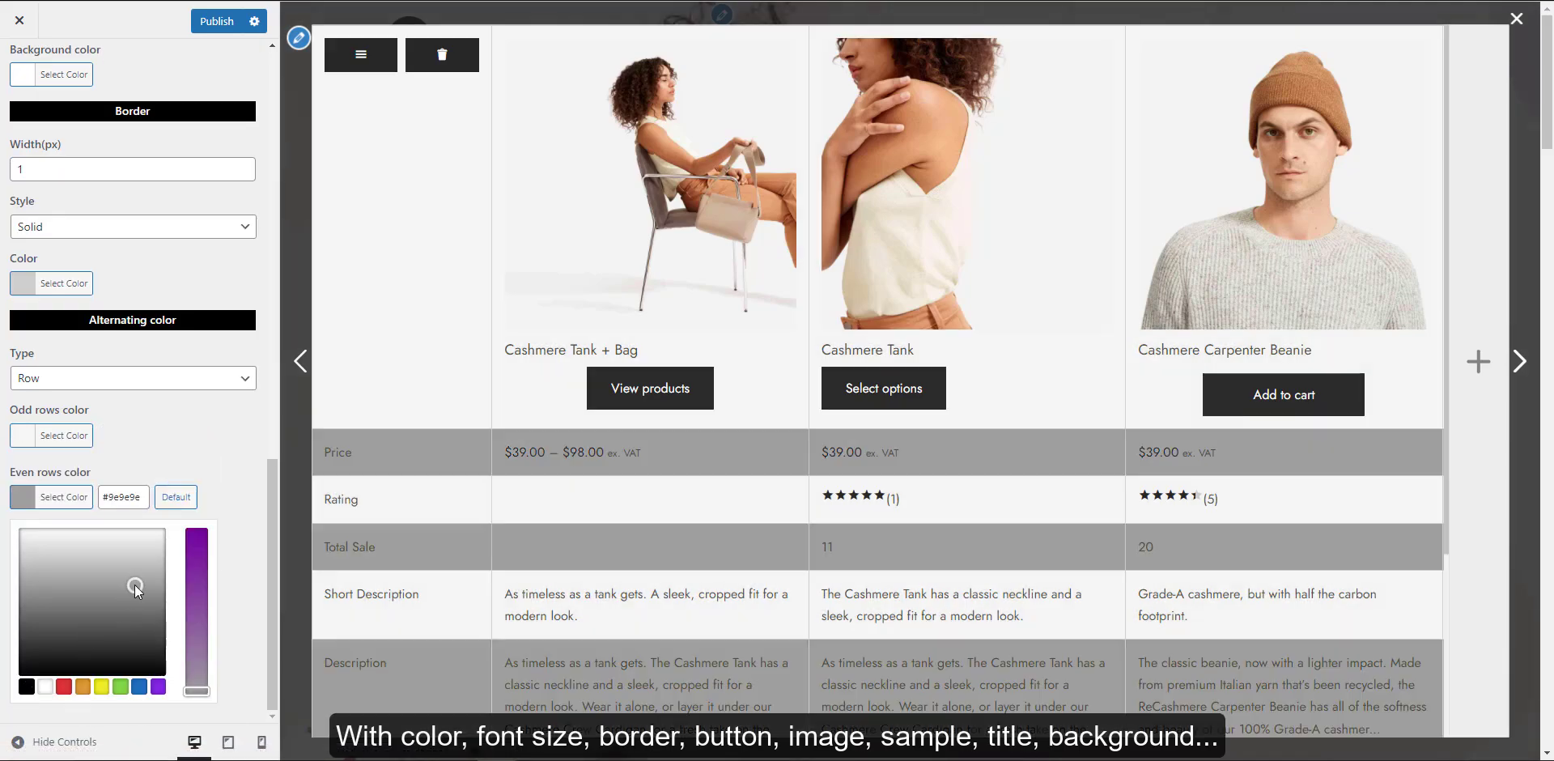
pyautogui.click(177, 497)
# Go to the Table buttons settings, try a blue color for the Clear button and clear that color
pyautogui.scroll(10, 129, 405)
pyautogui.click(18, 65)
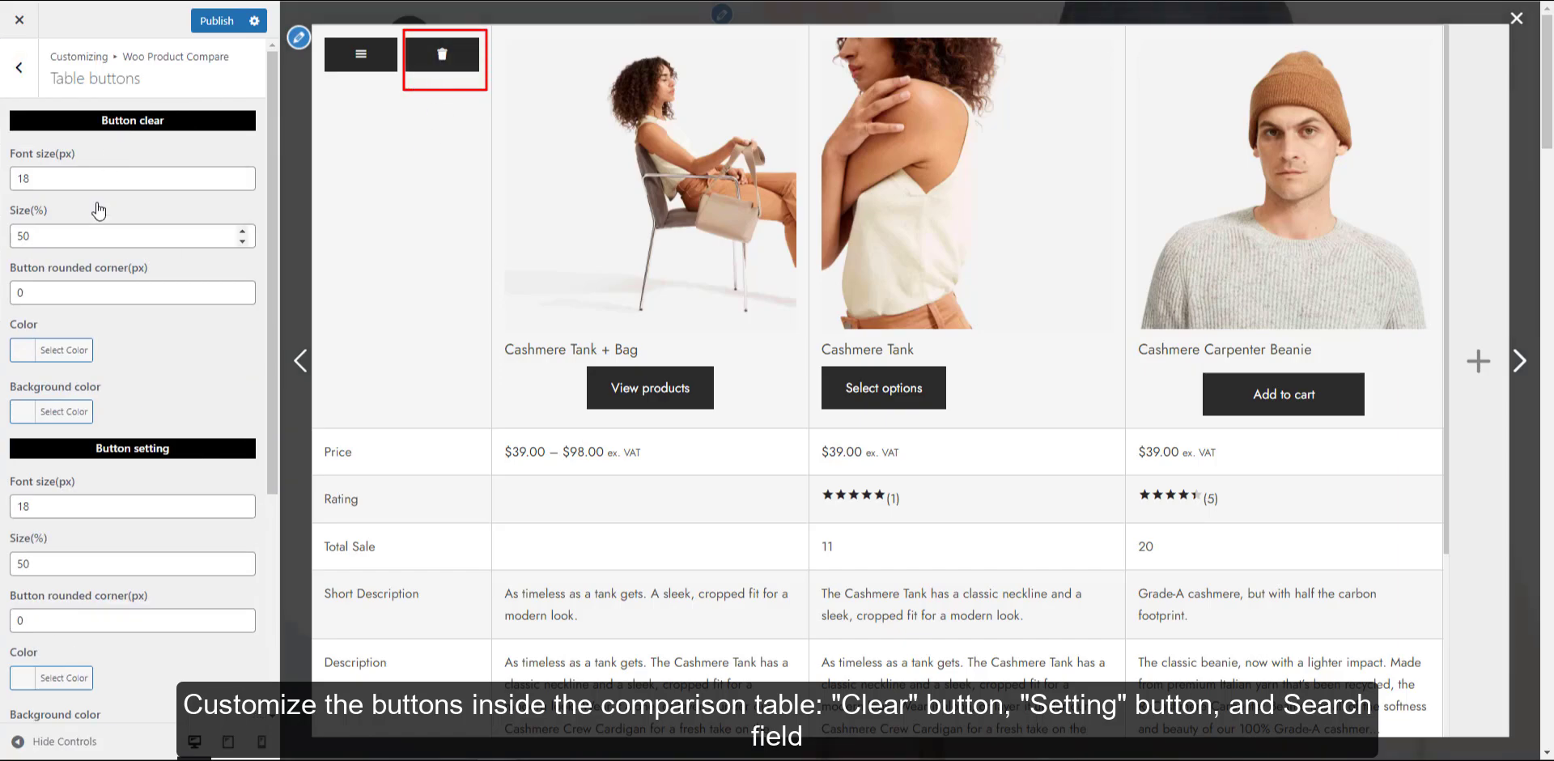
pyautogui.click(51, 350)
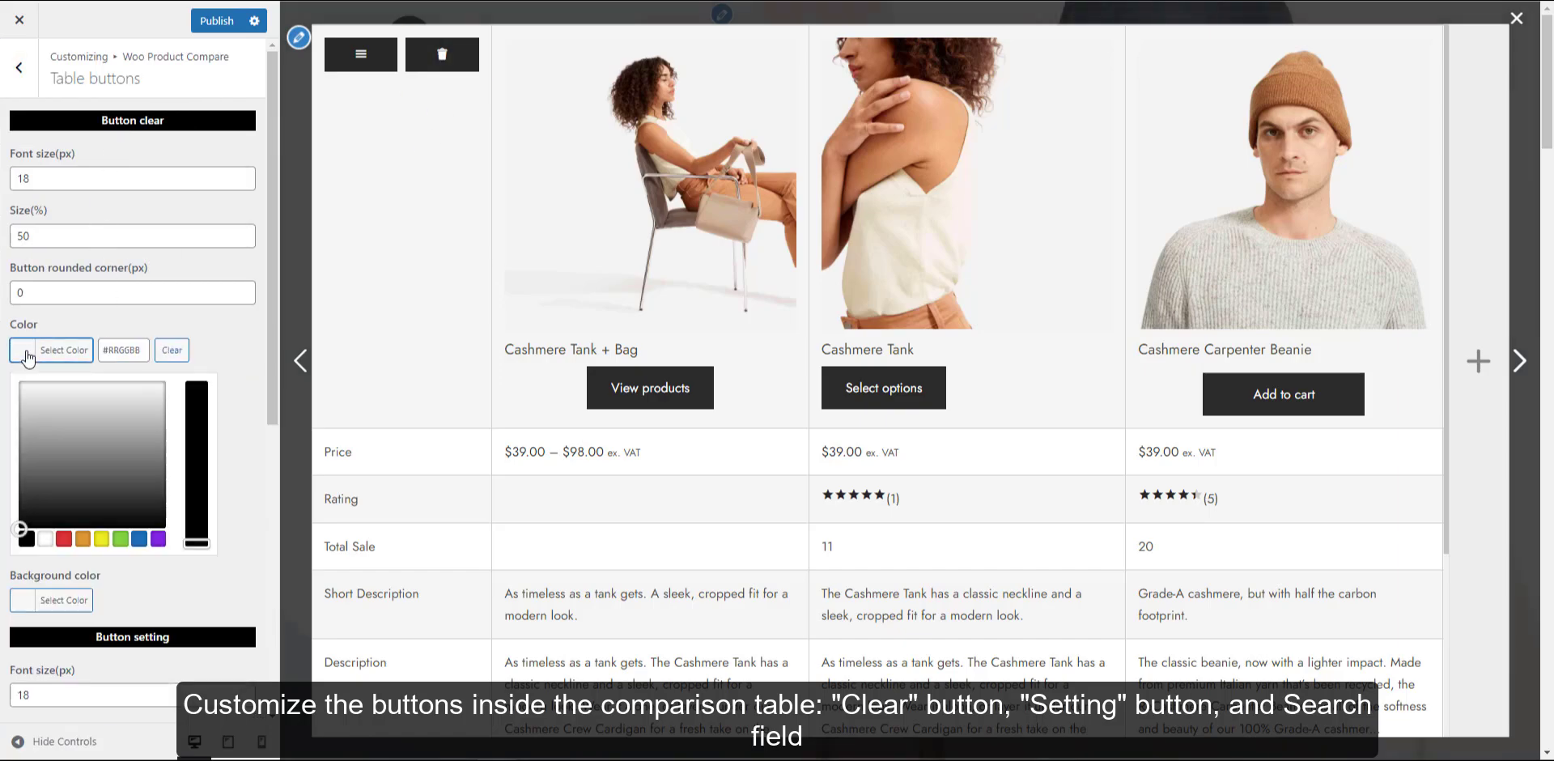
pyautogui.click(139, 538)
pyautogui.click(172, 349)
# Try the gray #b5b5b5 background on the comparison table's setting button and clear it
pyautogui.scroll(-4, 122, 283)
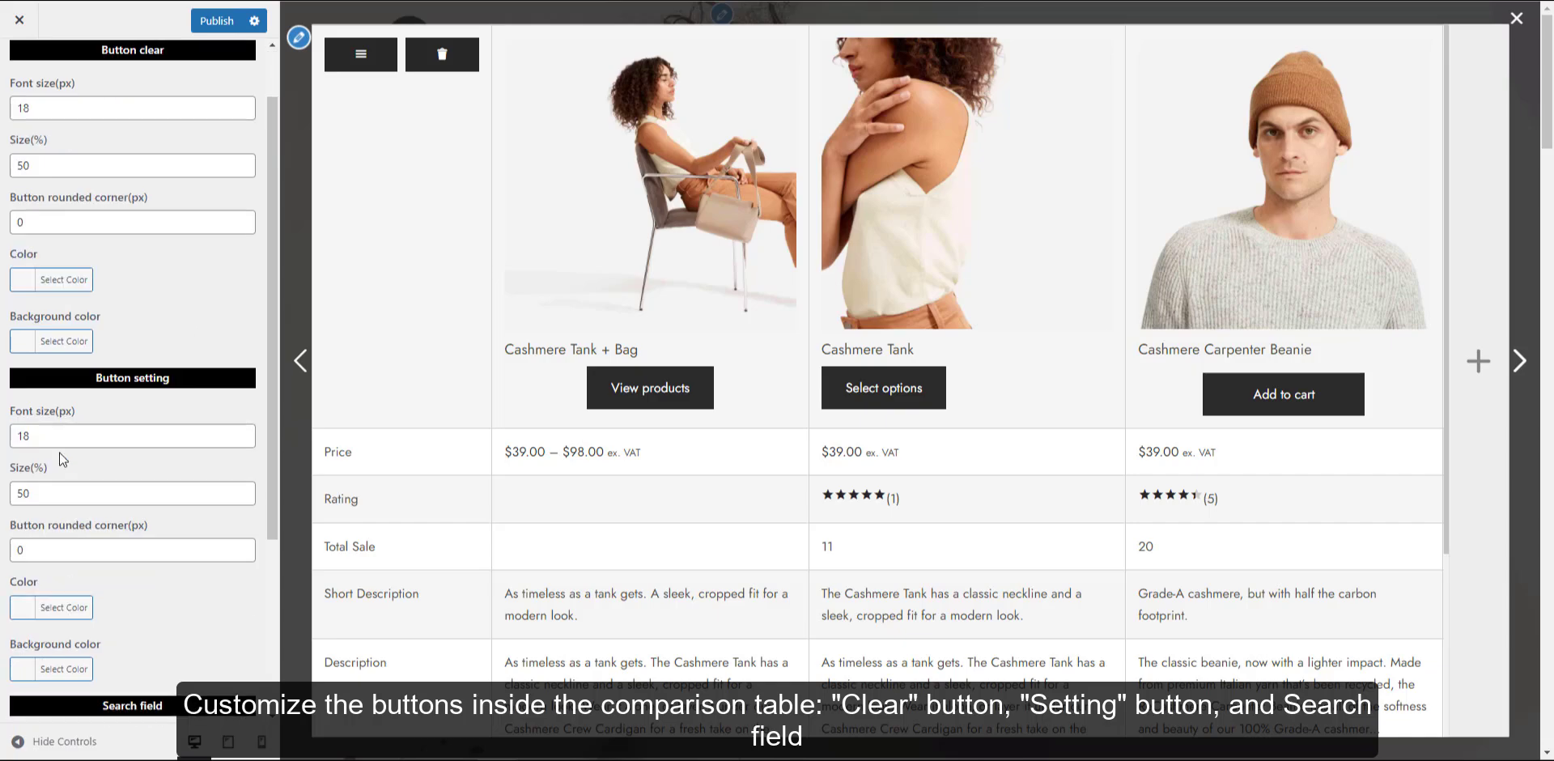
pyautogui.click(51, 415)
pyautogui.click(129, 490)
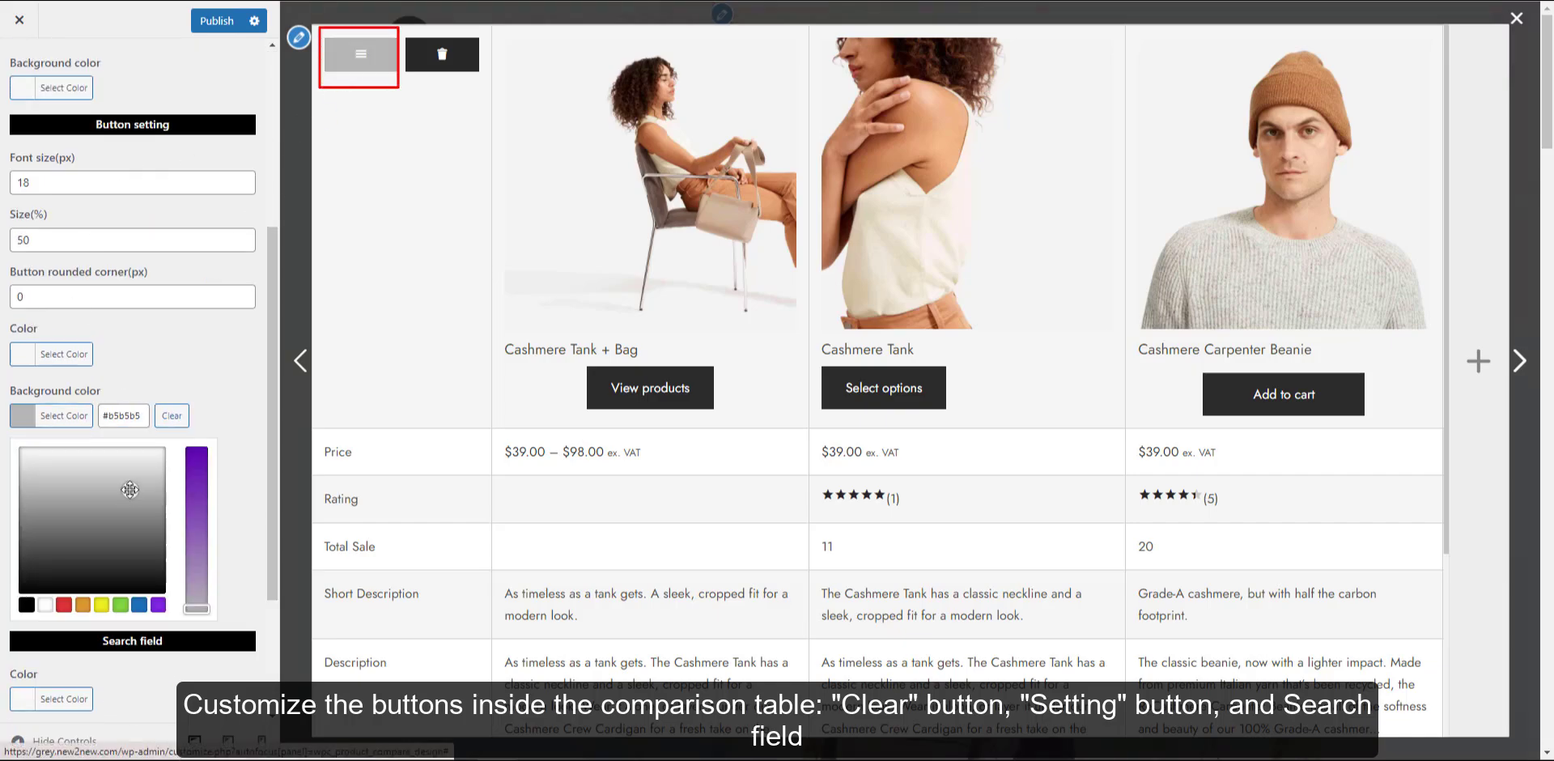
pyautogui.click(171, 416)
# Show the product search panel in the preview, try #999999 as the search field background and restore the default
pyautogui.scroll(-1, 205, 358)
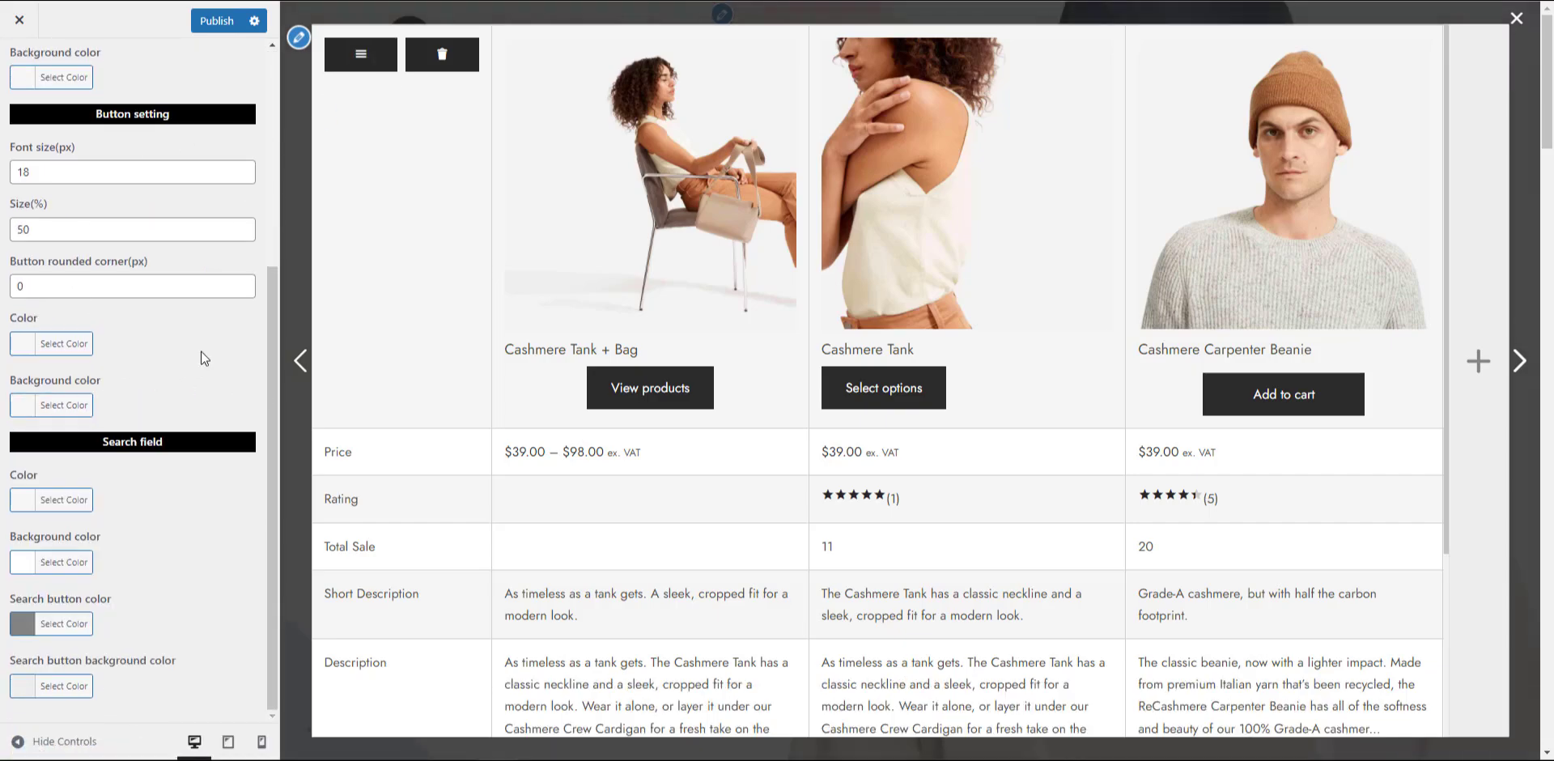
pyautogui.click(1476, 369)
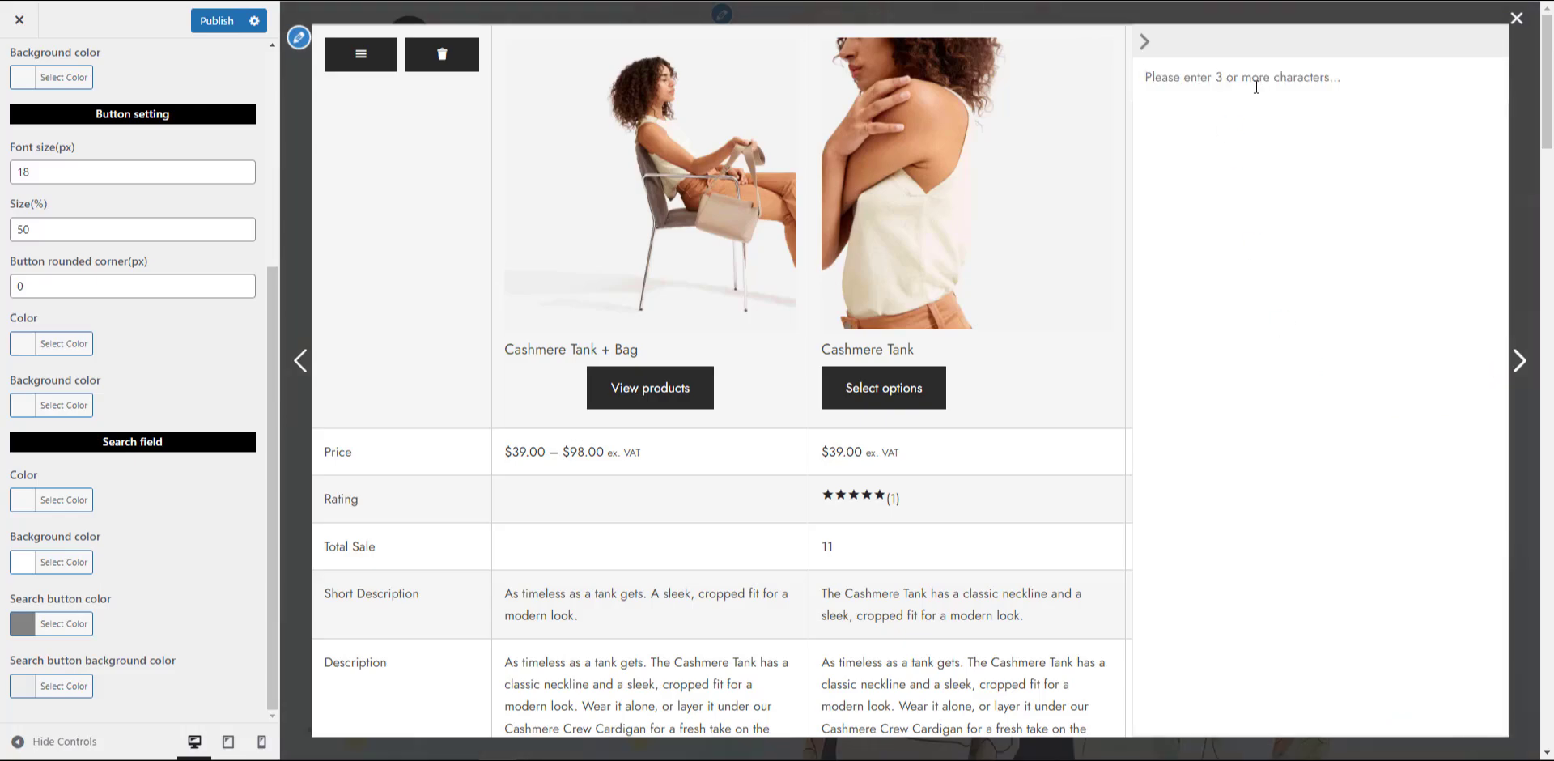
pyautogui.click(22, 574)
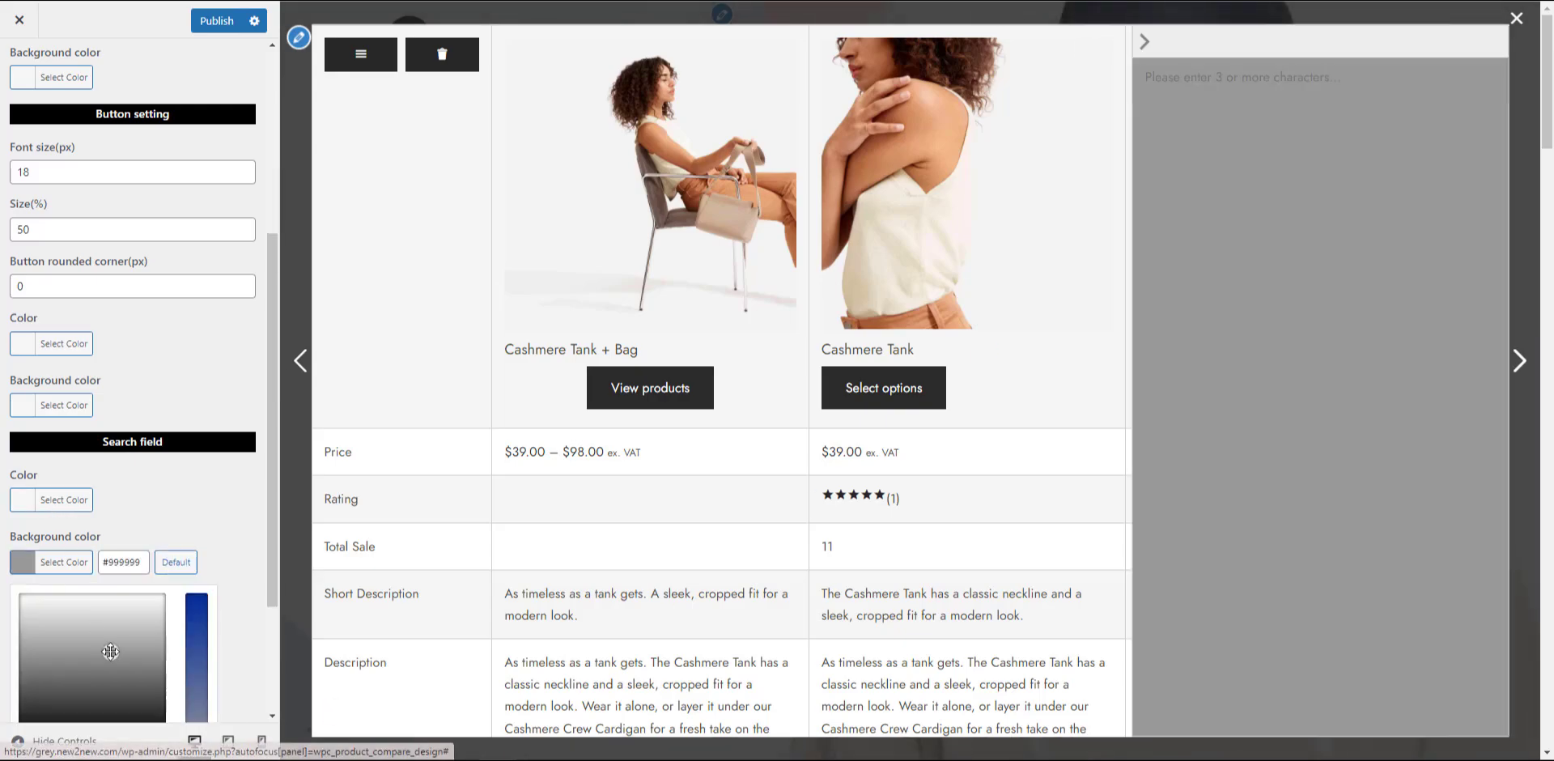
pyautogui.click(216, 521)
# Try the purple #9b05c4 as the search button's background color and restore the default
pyautogui.click(56, 685)
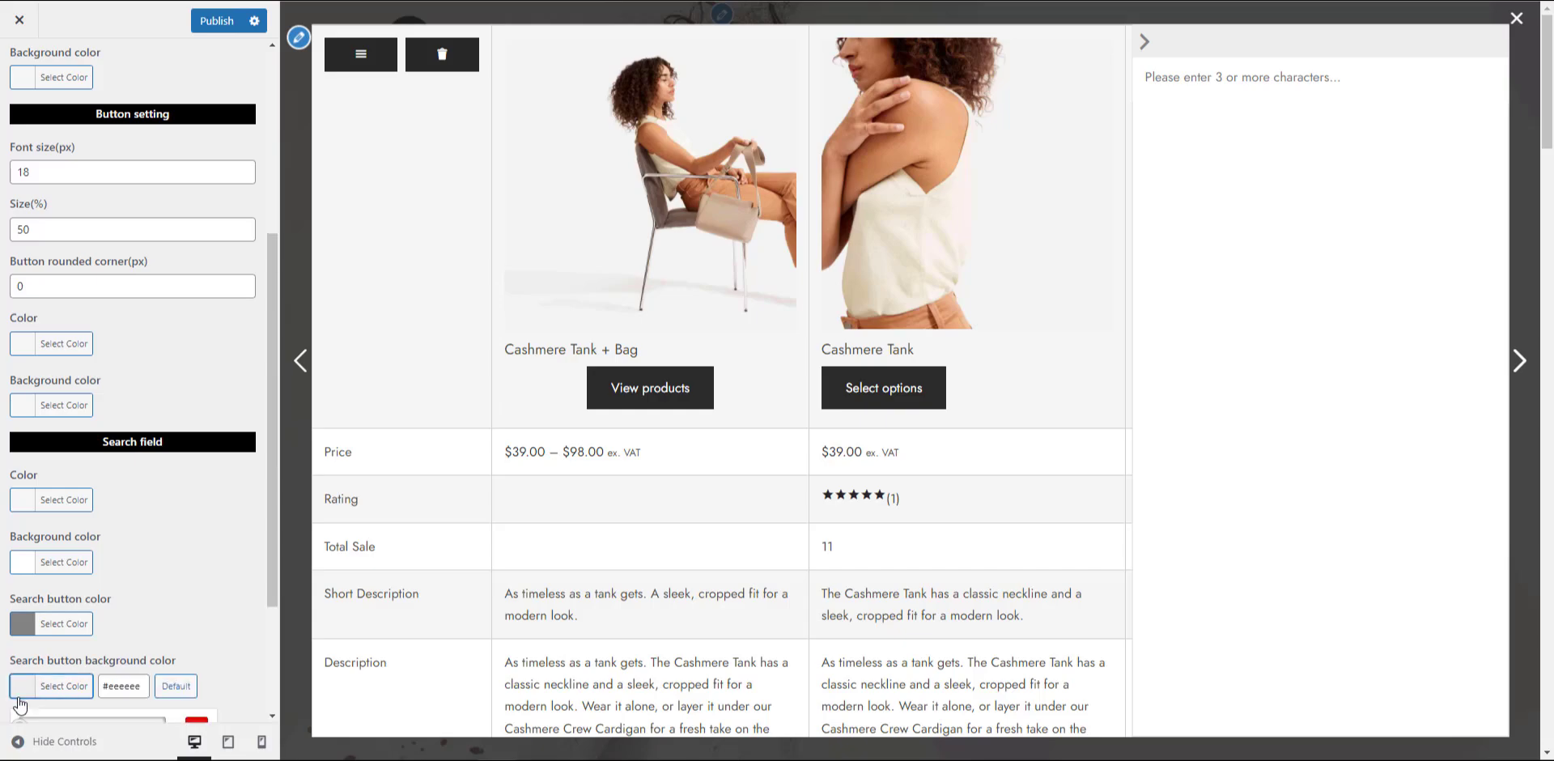
pyautogui.scroll(-2, 134, 588)
pyautogui.click(201, 541)
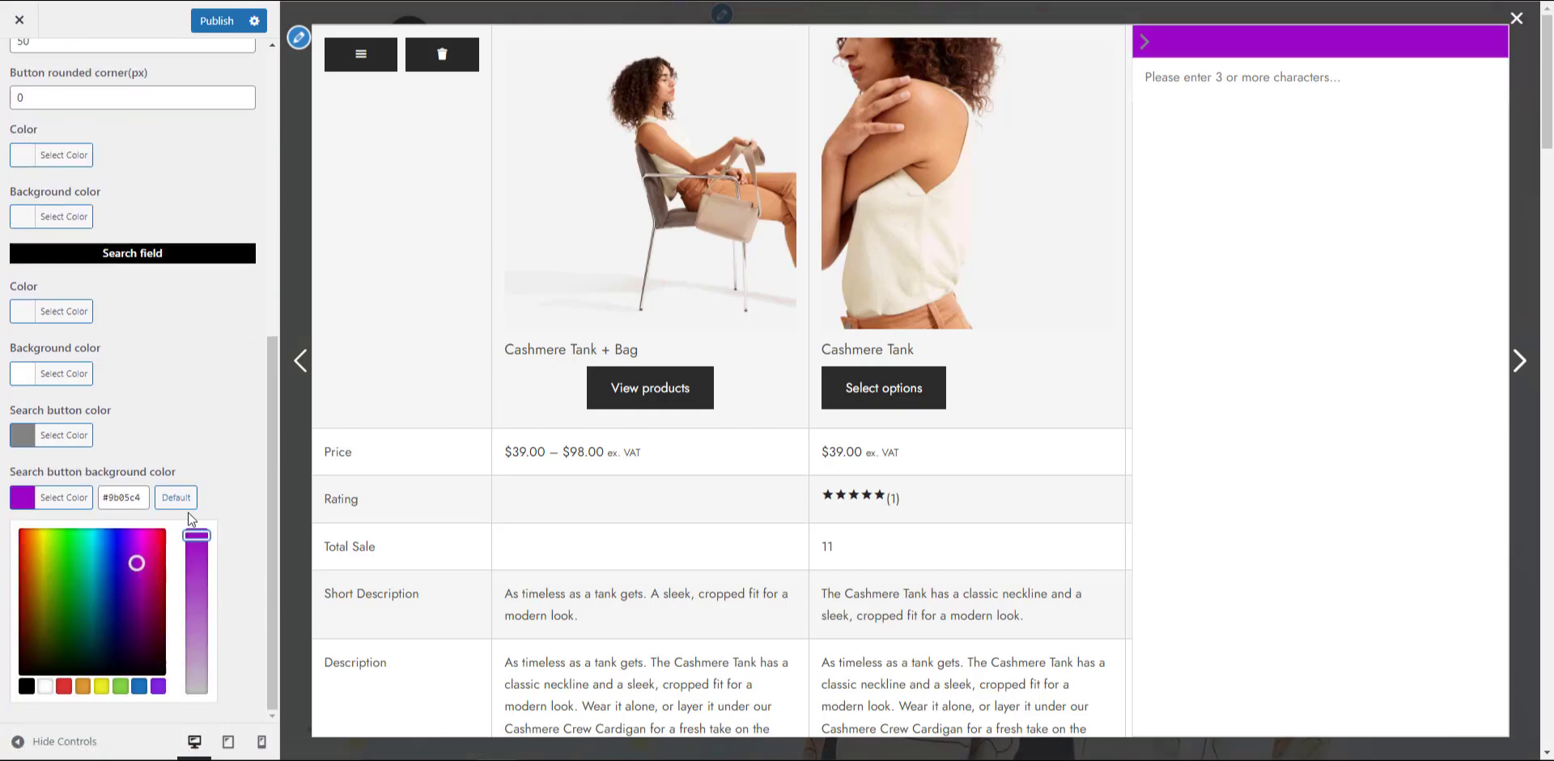
pyautogui.click(212, 458)
# Go to the Element style settings and show the Abstract Print Cotton Blouse product page in the preview
pyautogui.scroll(3, 11, 51)
pyautogui.click(16, 58)
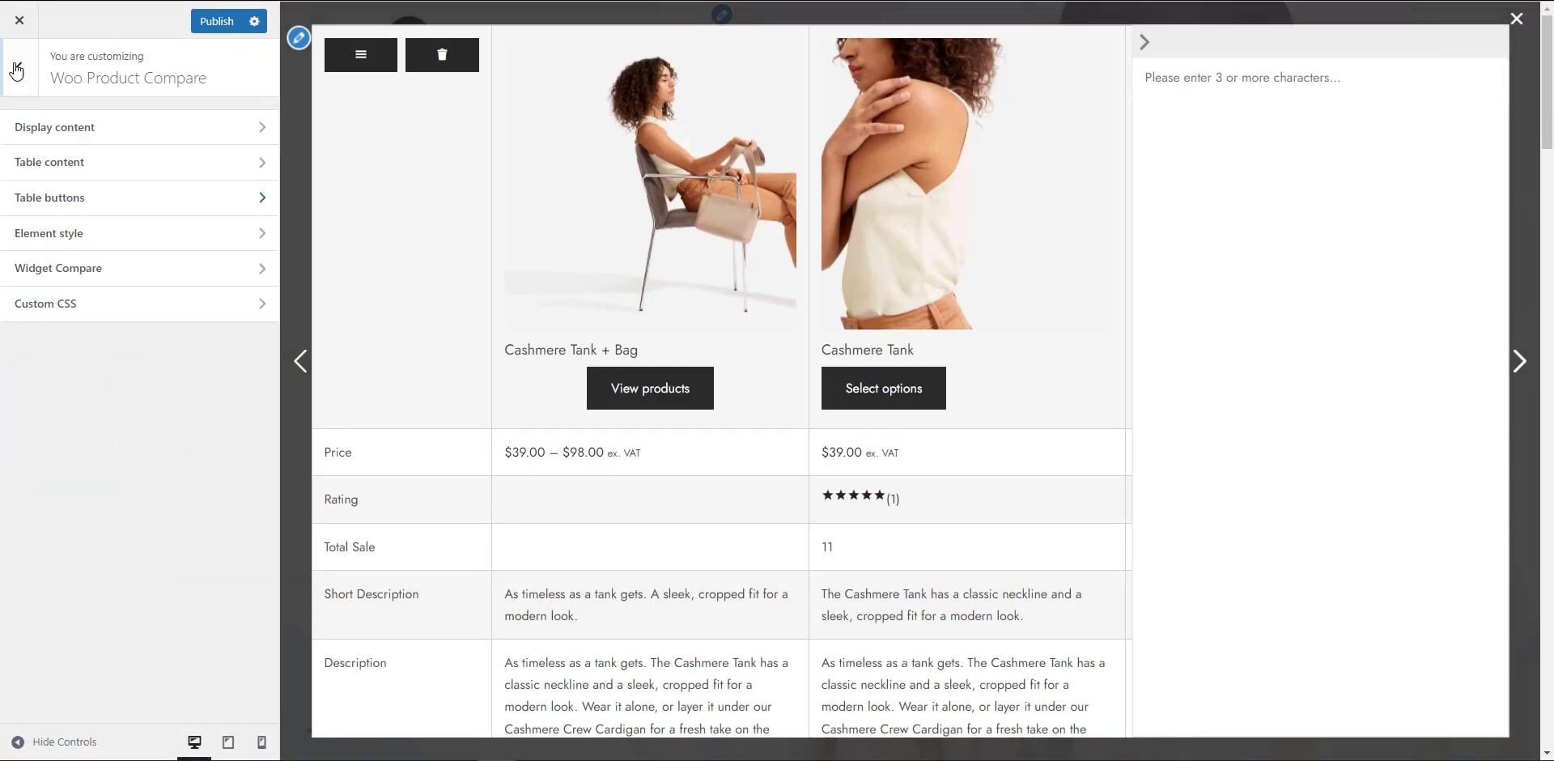
pyautogui.click(65, 241)
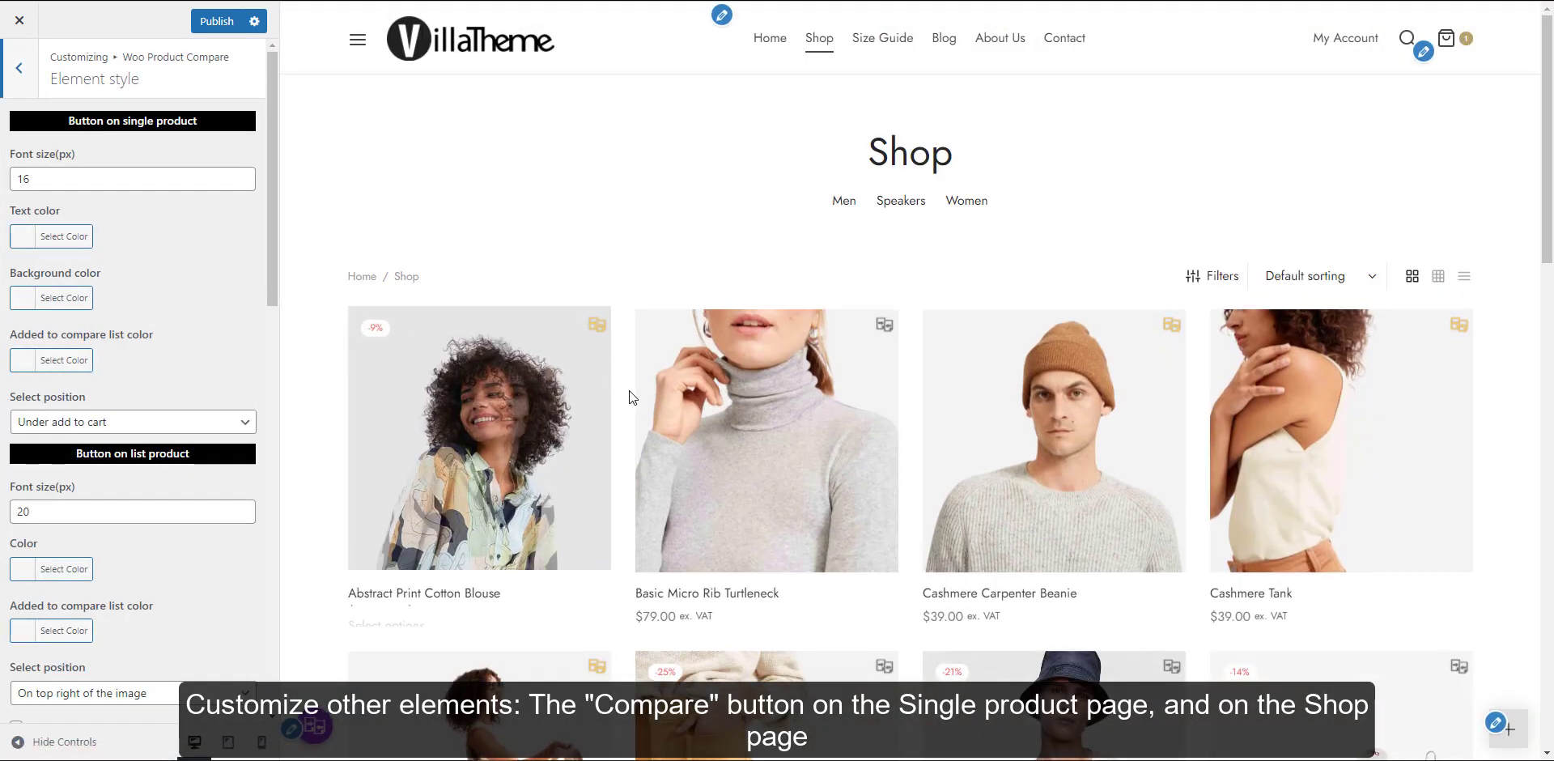
pyautogui.click(554, 447)
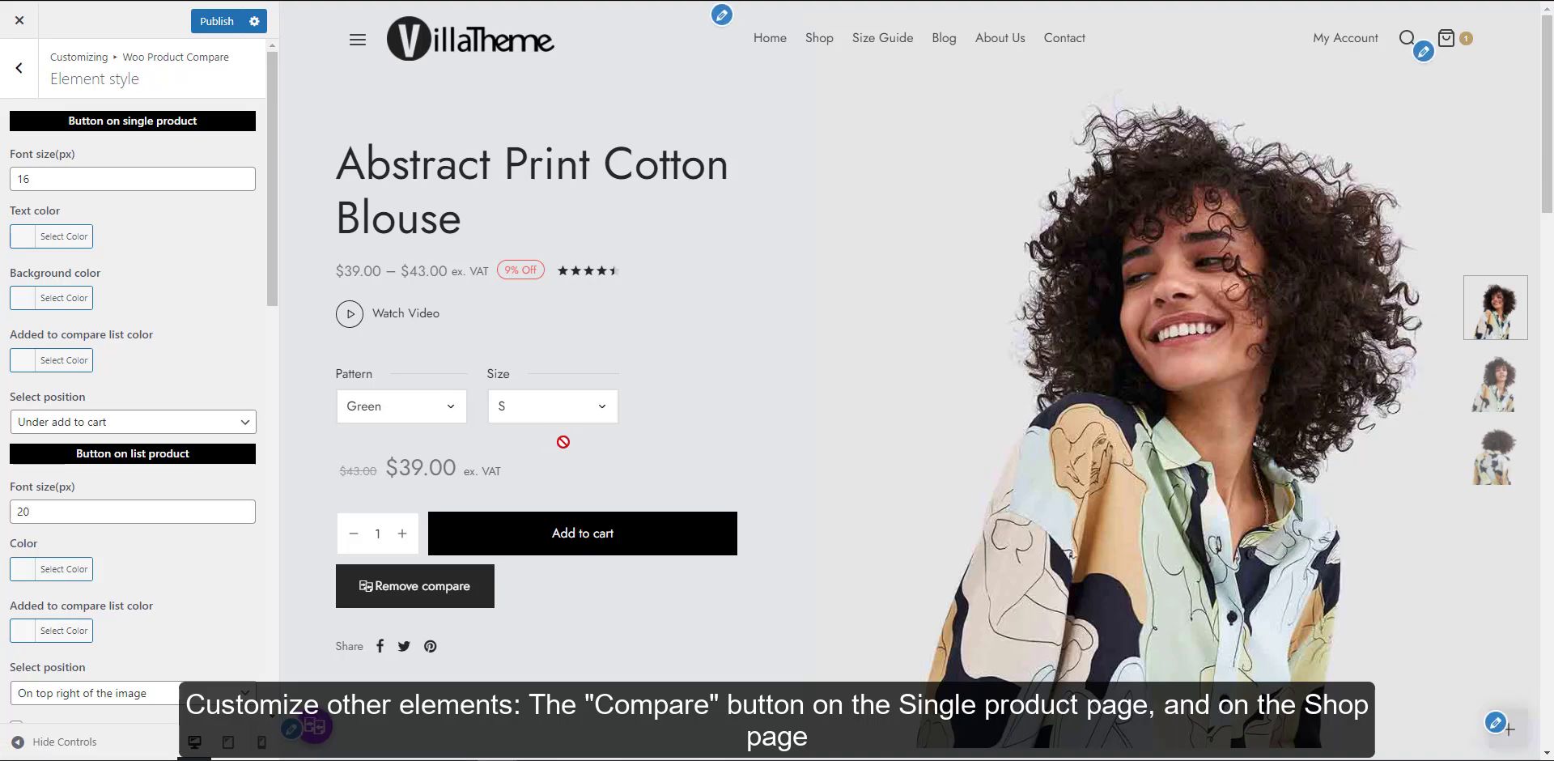
pyautogui.scroll(-1, 565, 442)
pyautogui.scroll(-1, 565, 442)
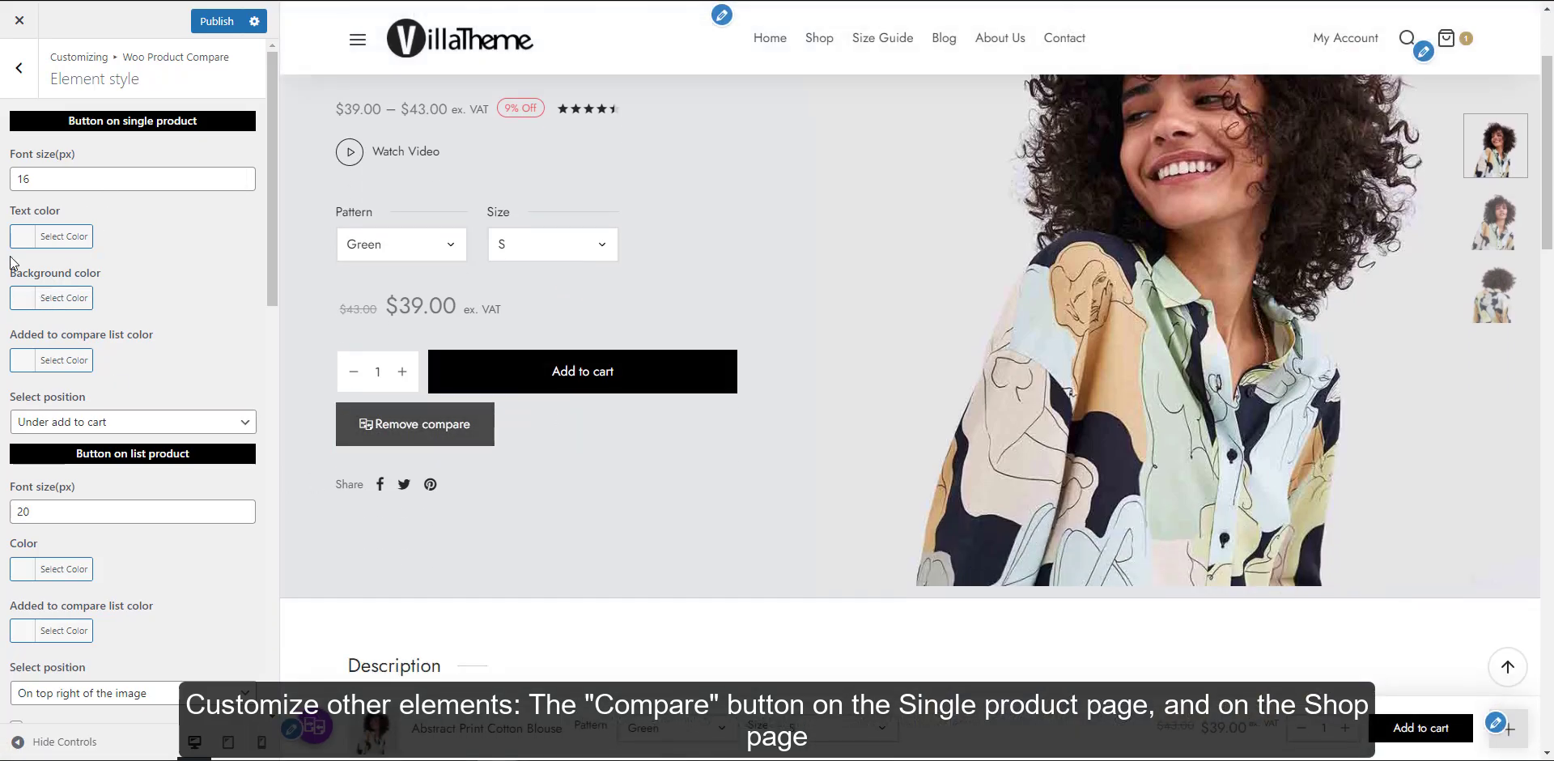
# Try #bababa as the single product button's added to compare list color and clear it
pyautogui.click(17, 361)
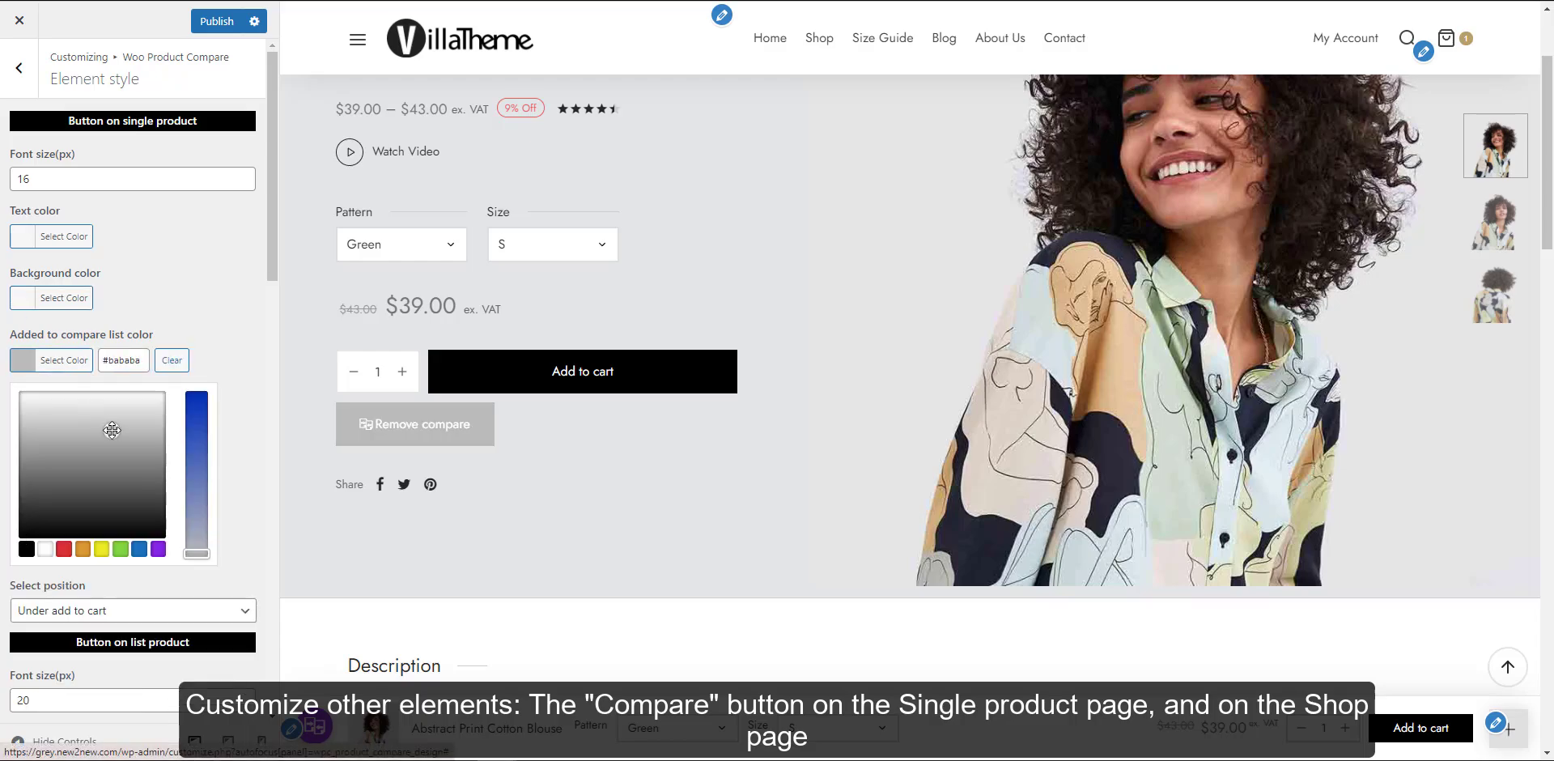
pyautogui.click(190, 401)
pyautogui.click(172, 360)
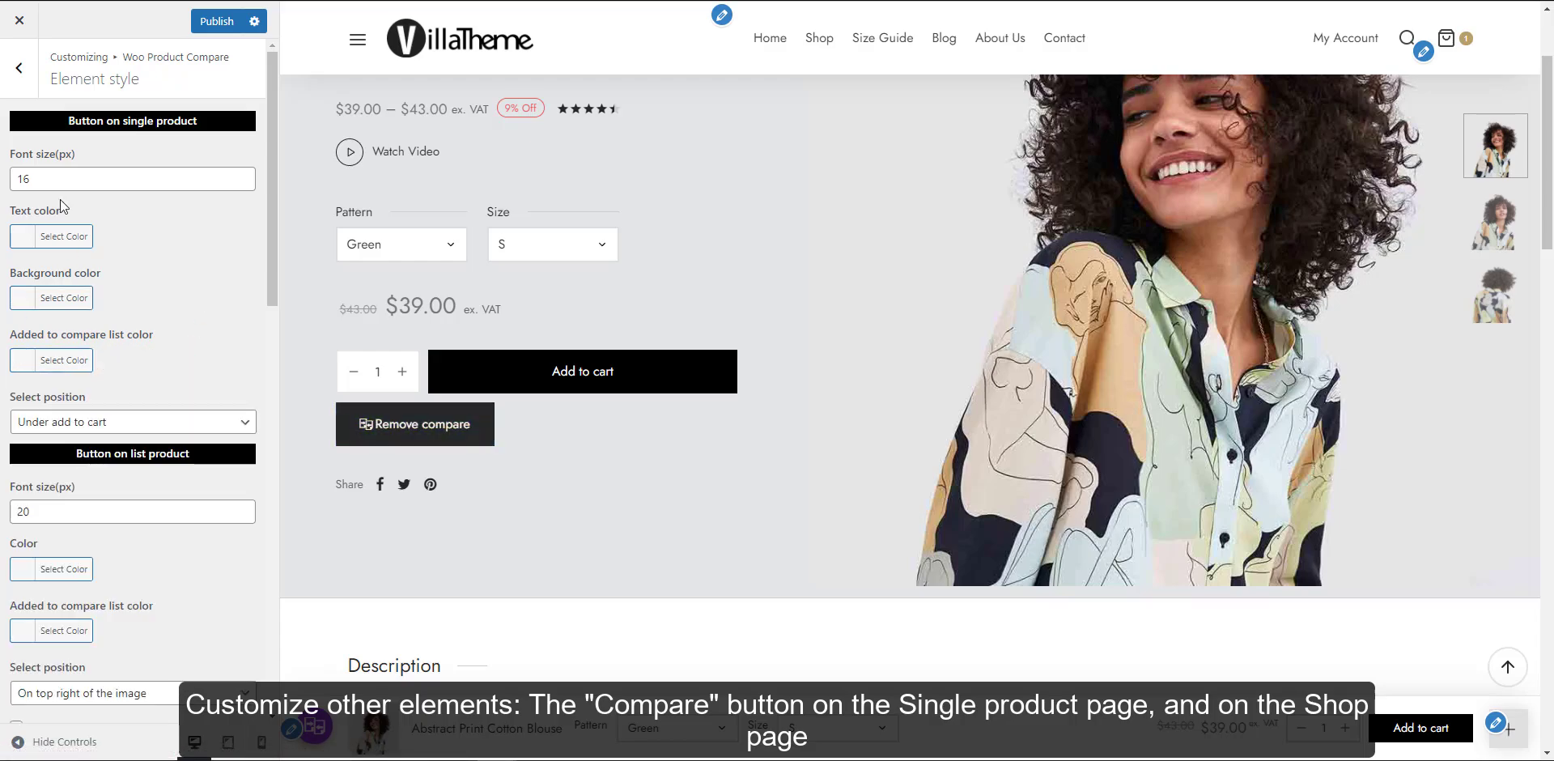
# Try placing the single product compare button under the title and set it back to Under add to cart
pyautogui.click(85, 425)
pyautogui.click(85, 439)
pyautogui.click(134, 422)
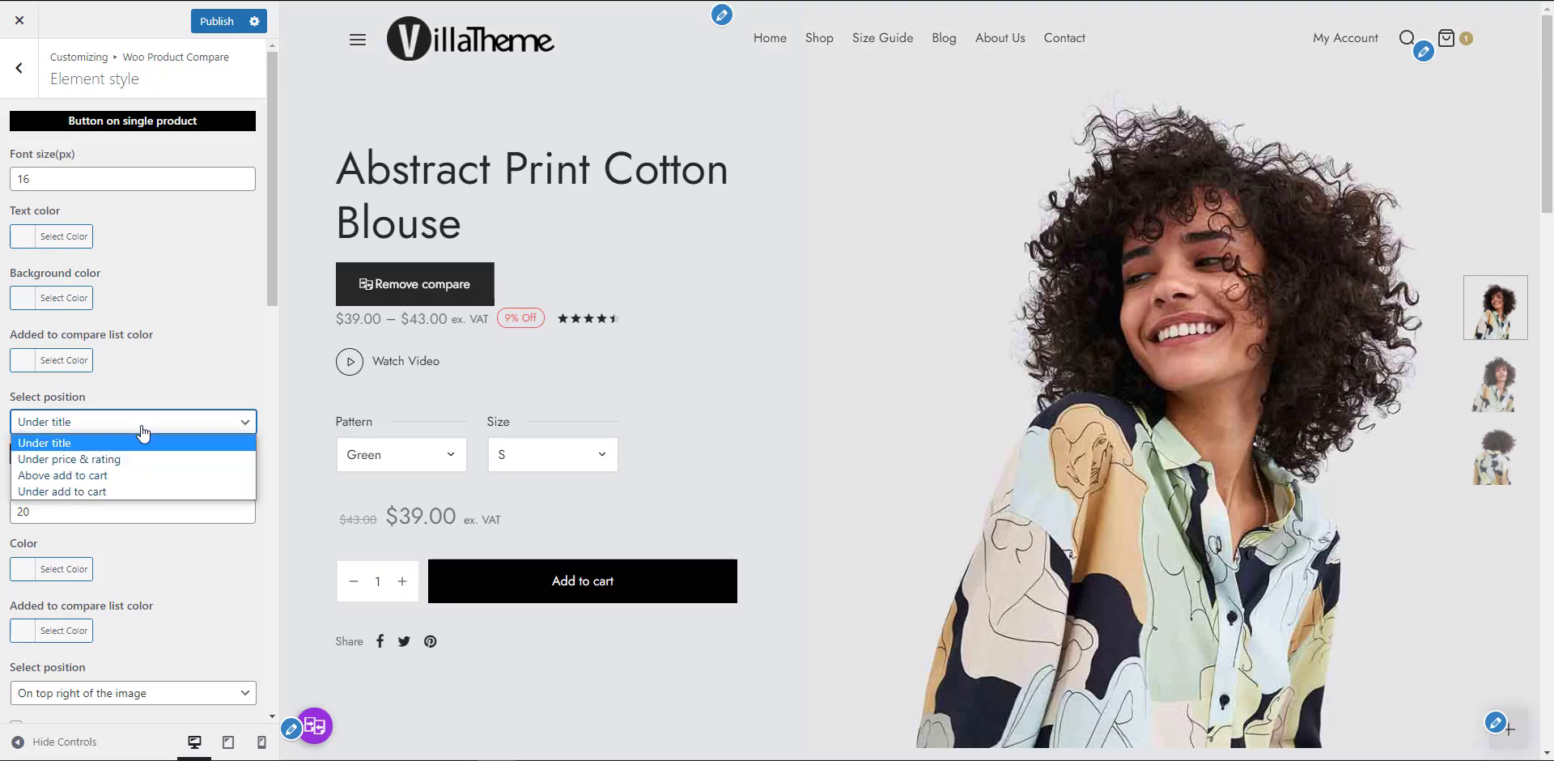
pyautogui.click(139, 489)
# Show the Shop page in the preview, try the list product button under the title and return it to On top right of the image
pyautogui.scroll(-3, 153, 358)
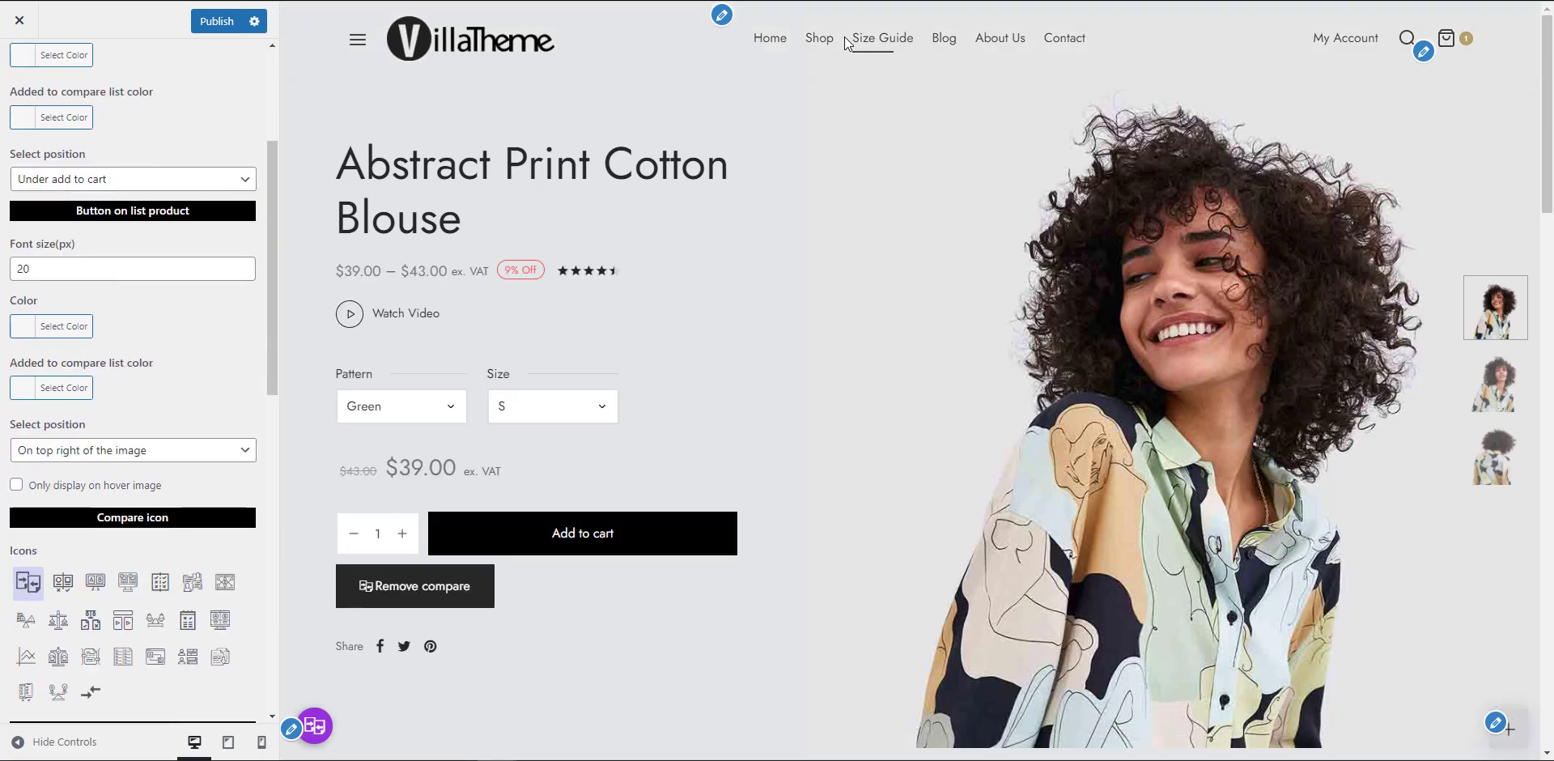
pyautogui.click(819, 41)
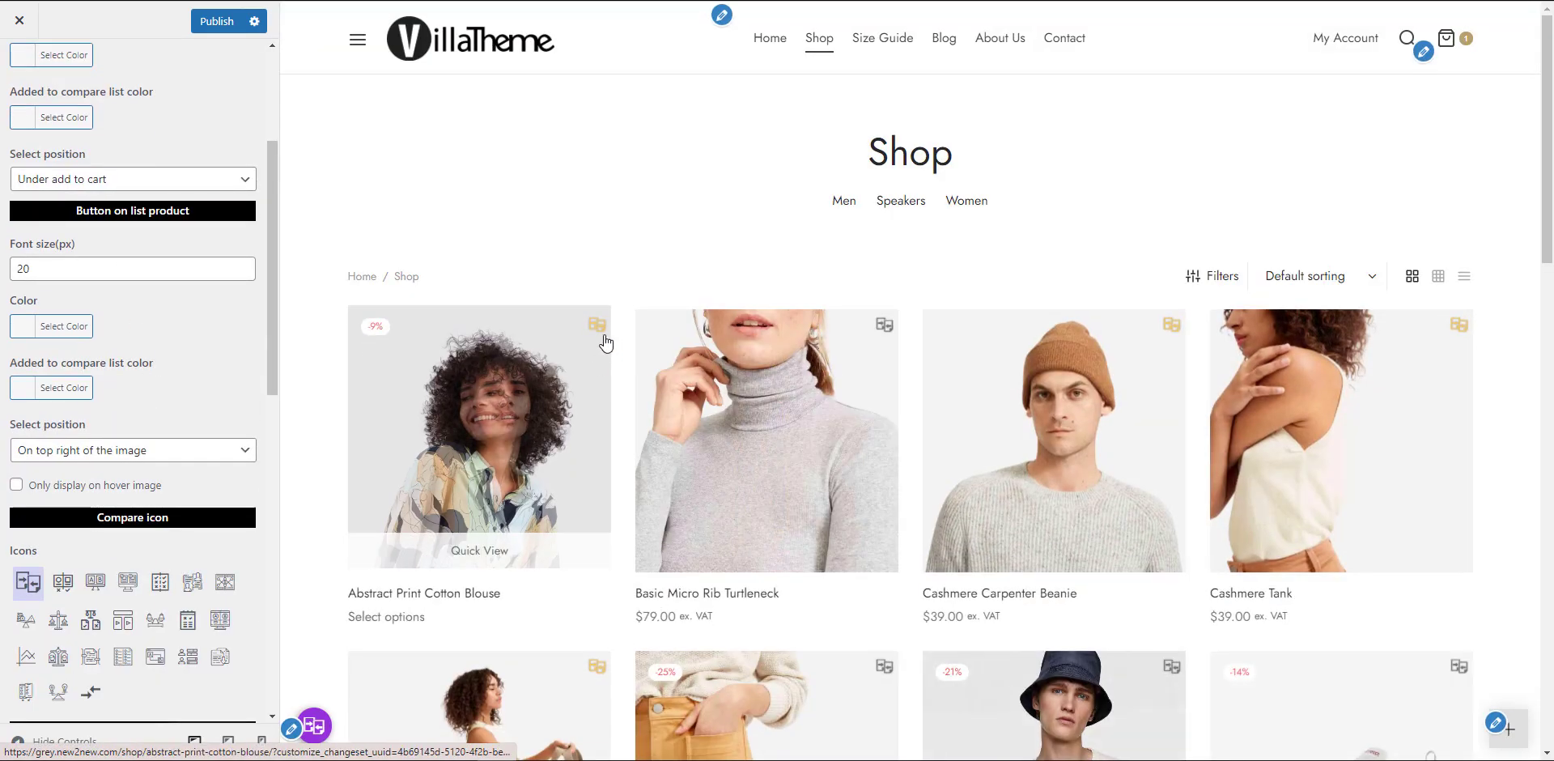
pyautogui.click(56, 452)
pyautogui.click(49, 502)
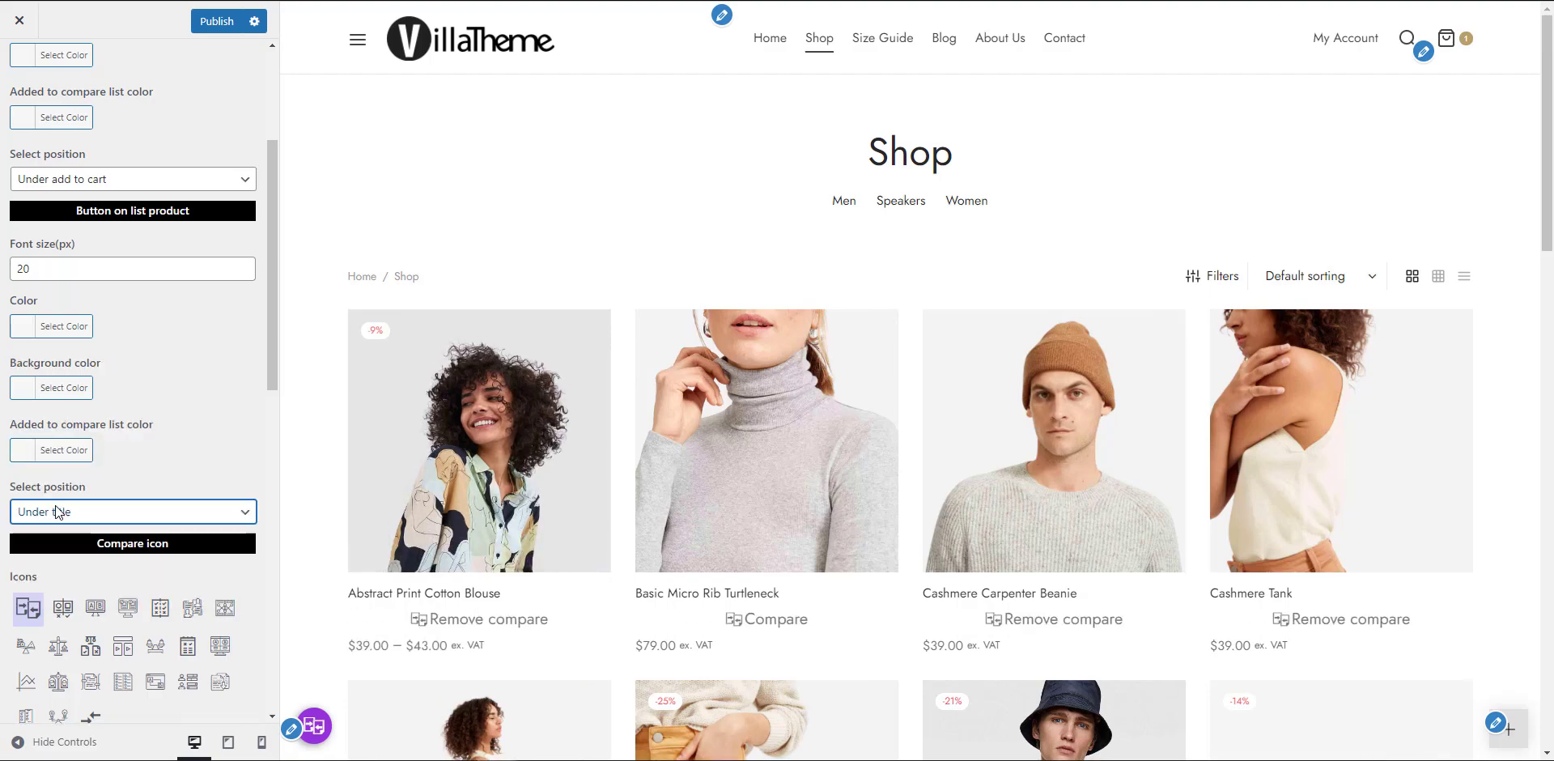
pyautogui.click(57, 511)
pyautogui.click(61, 549)
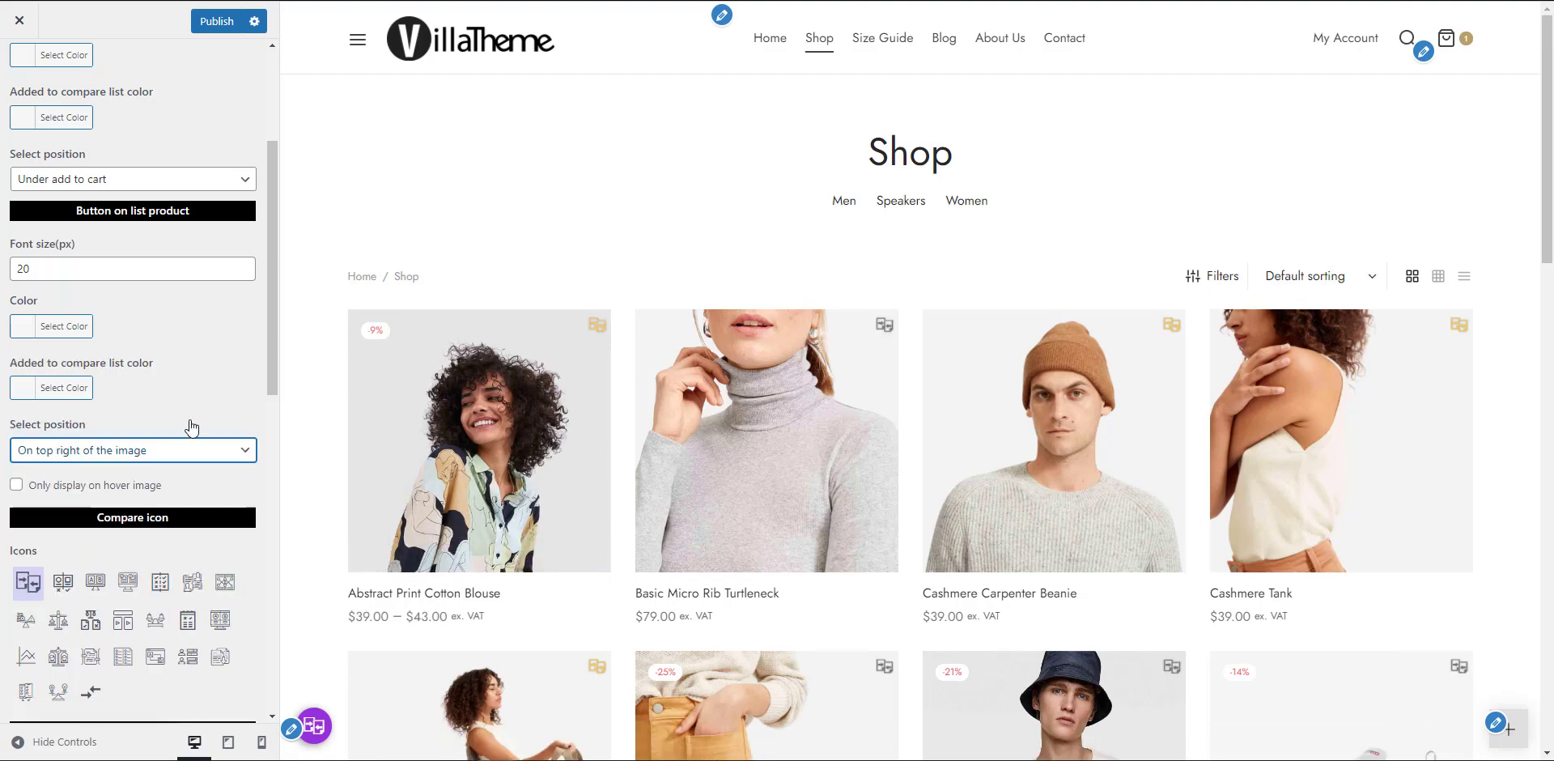
# Choose the third icon of the first row as the compare icon and the fourth icon of the first row as the floating icon
pyautogui.scroll(-3, 194, 428)
pyautogui.click(94, 339)
pyautogui.scroll(-4, 94, 345)
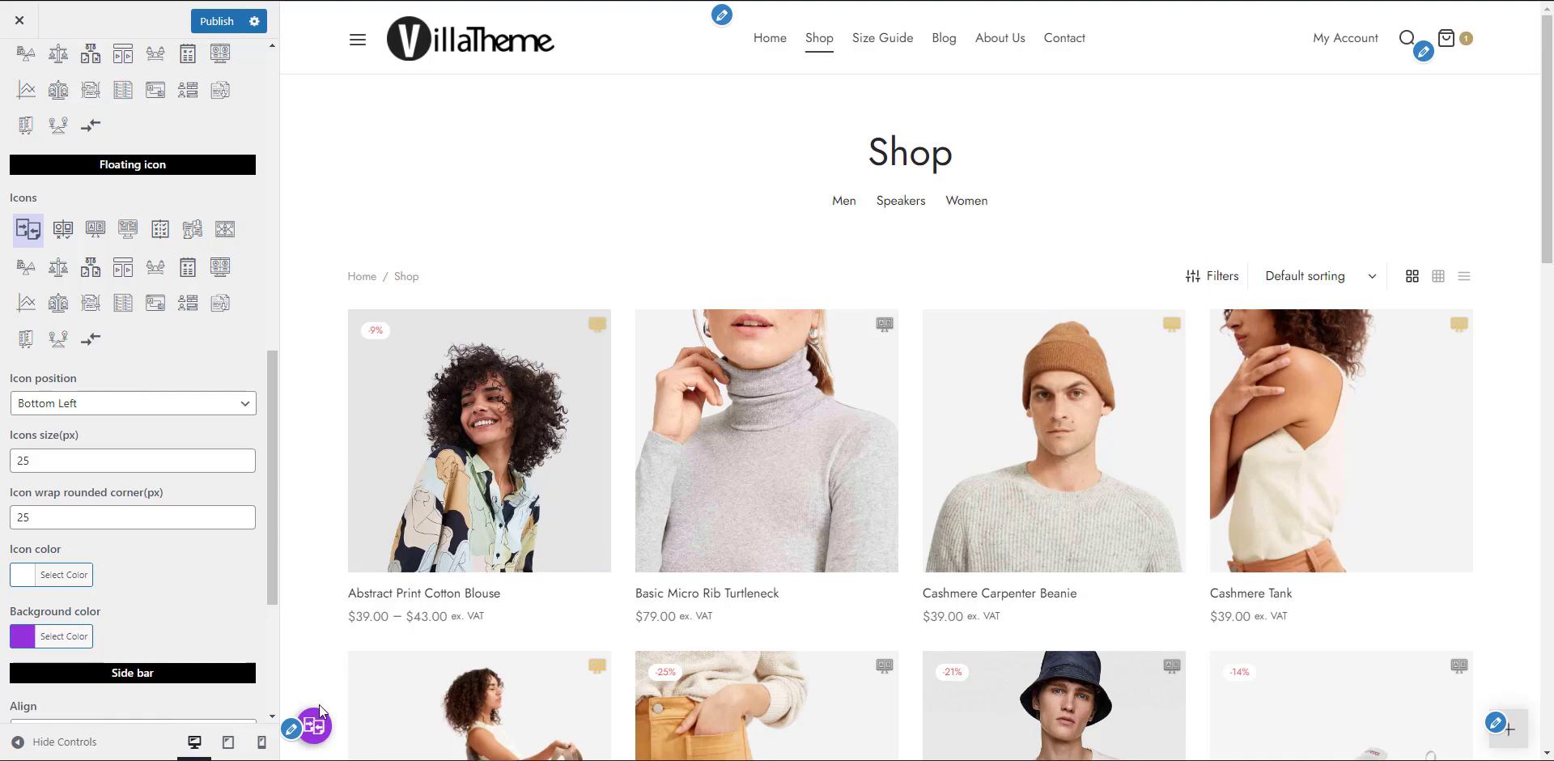
pyautogui.click(130, 230)
# Set the floating icon's position to Top Left, then expand the compare side bar in the preview and align it Left
pyautogui.click(101, 403)
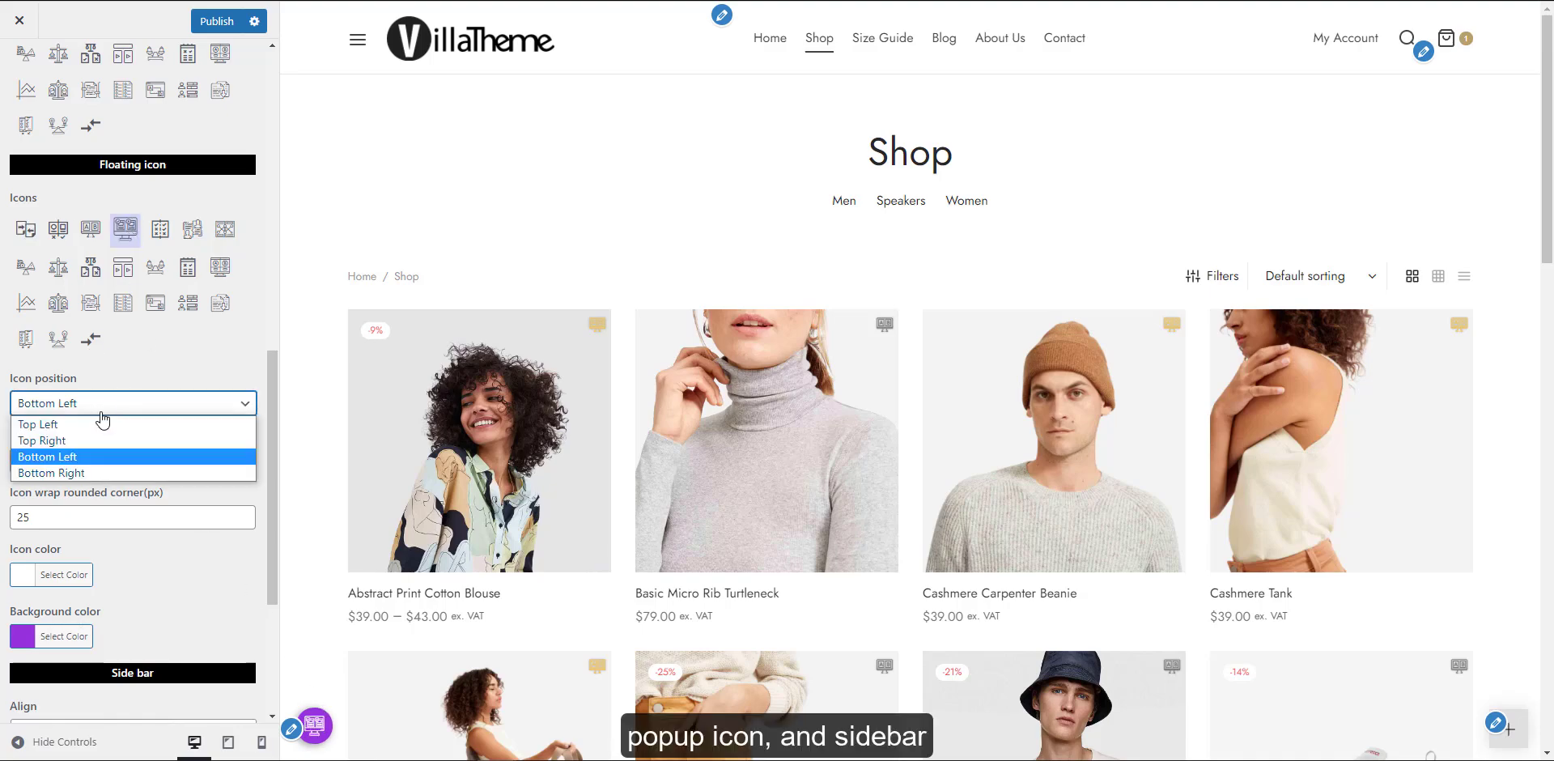
pyautogui.click(102, 418)
pyautogui.scroll(-3, 95, 510)
pyautogui.scroll(-1, 95, 510)
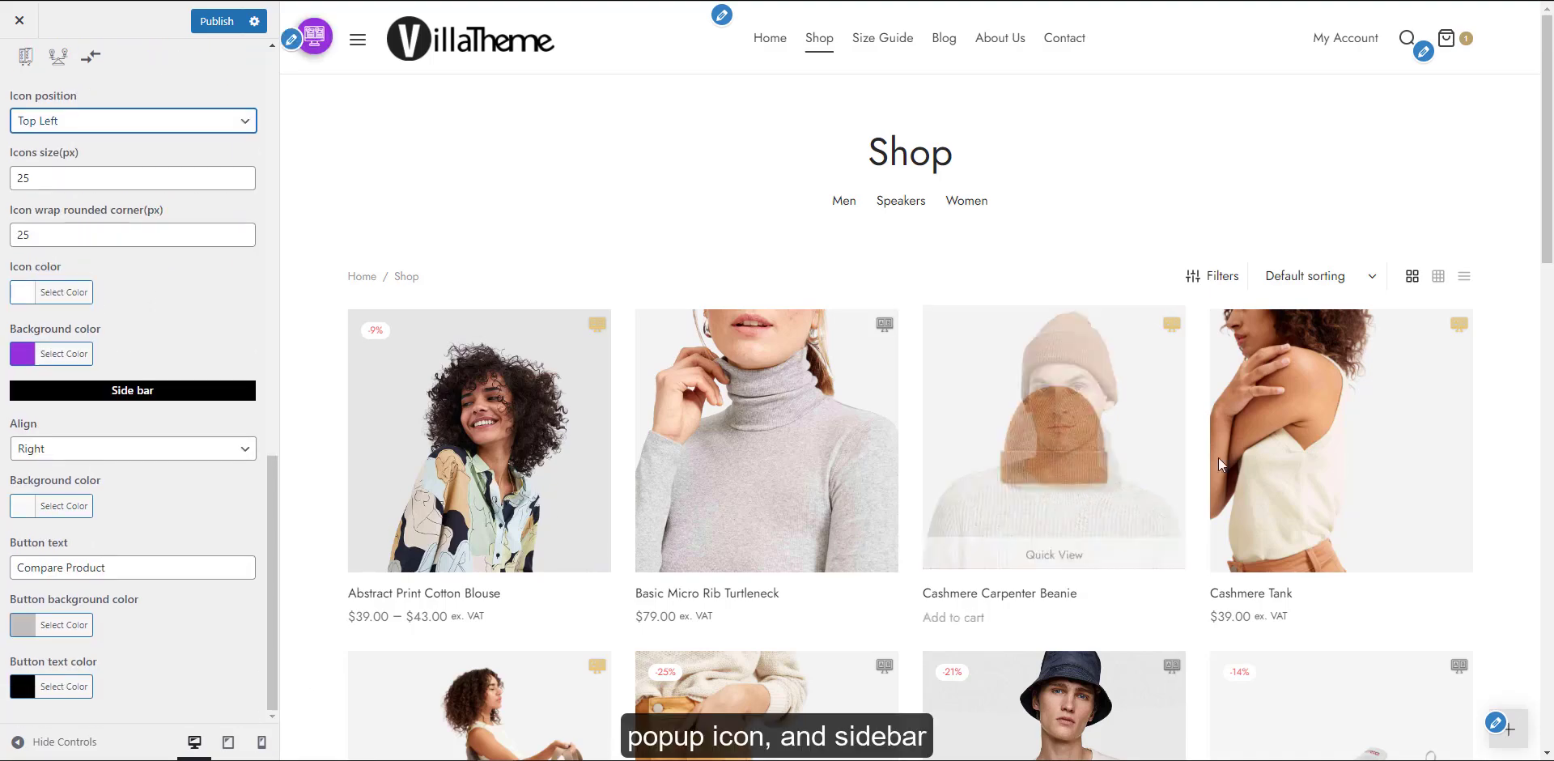
pyautogui.click(1509, 729)
pyautogui.click(104, 450)
pyautogui.click(97, 474)
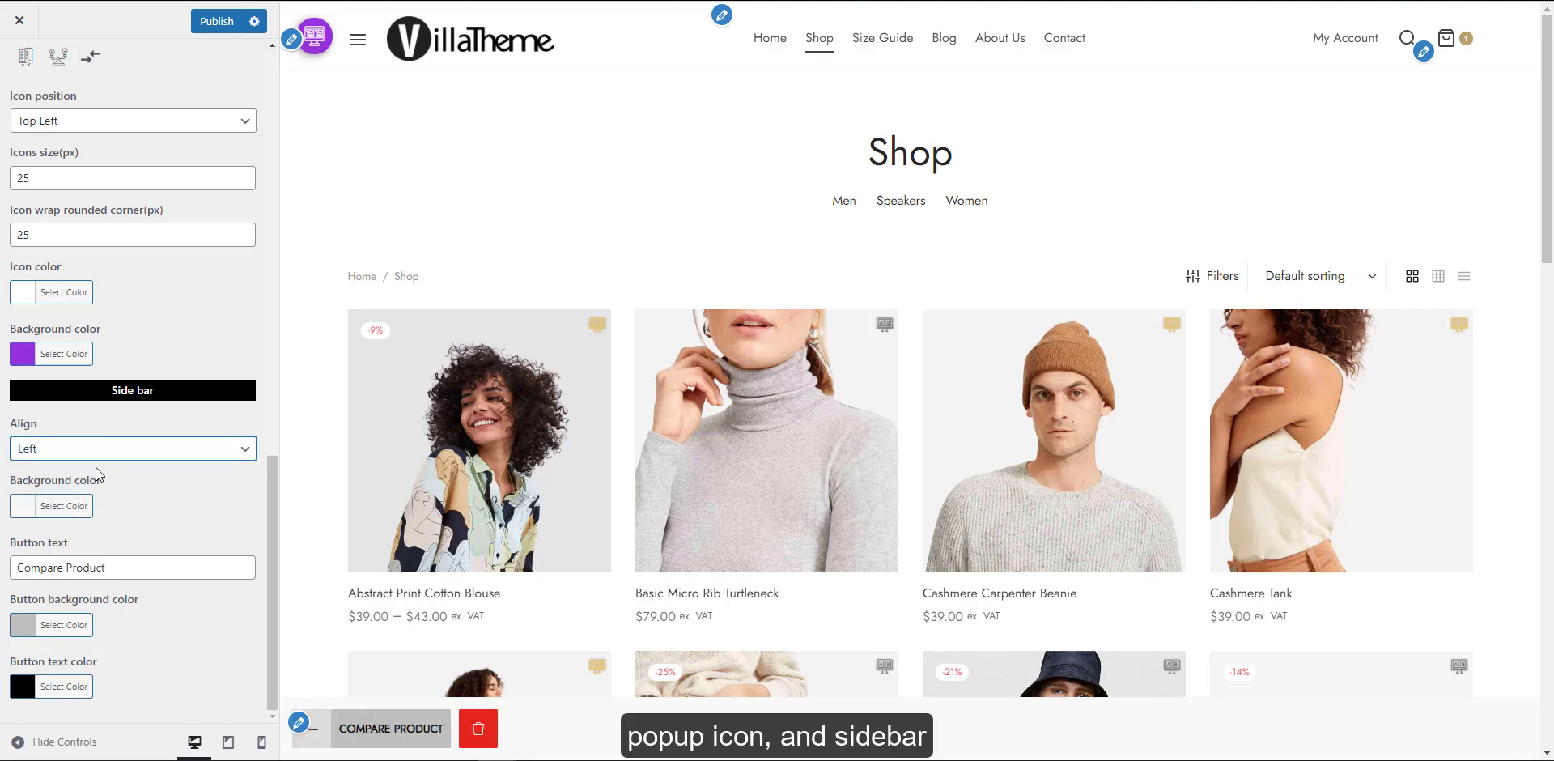
# Try #bababa as the side bar's background color and restore the default
pyautogui.click(22, 506)
pyautogui.click(196, 567)
pyautogui.click(172, 506)
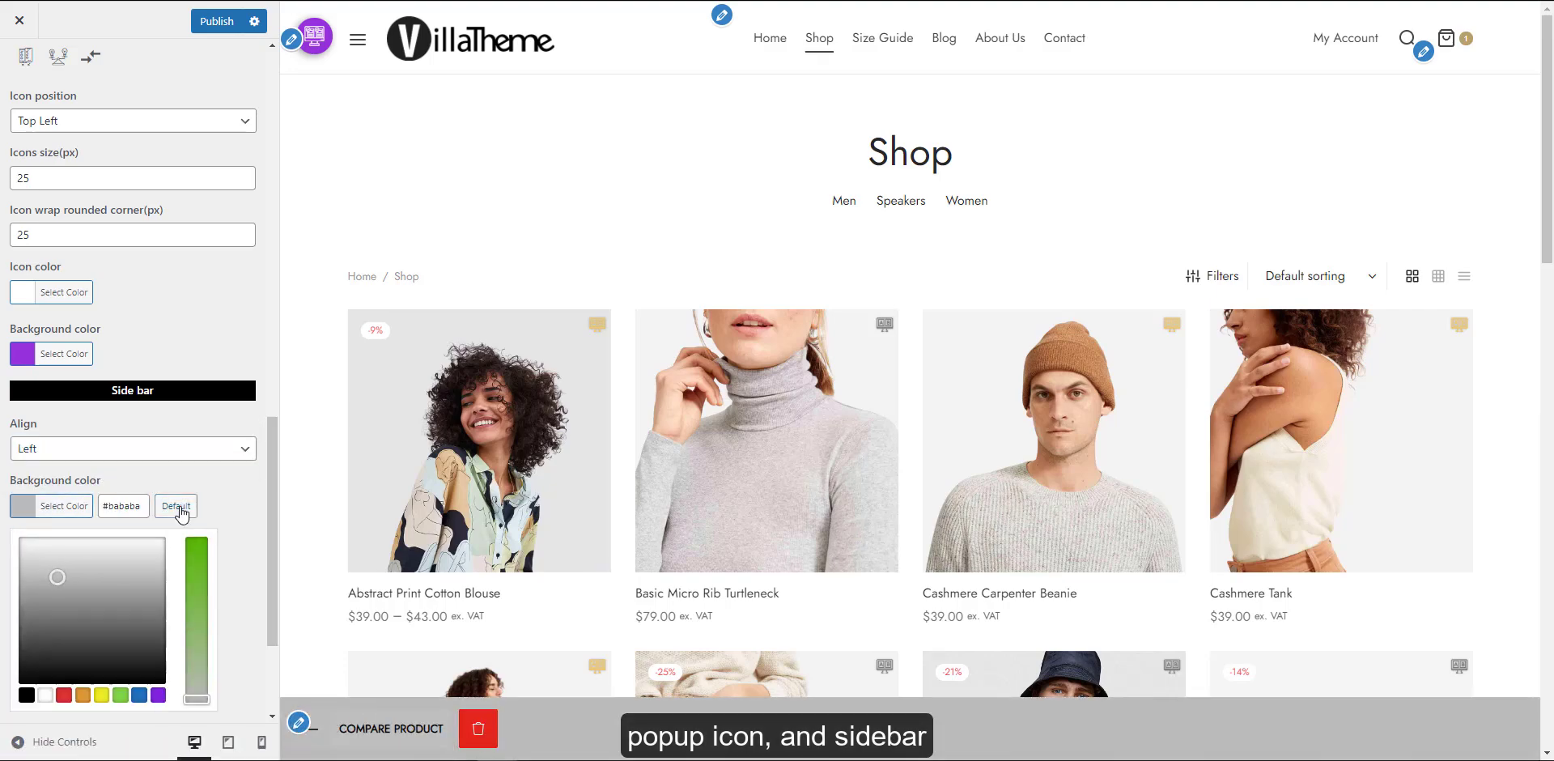
pyautogui.click(240, 491)
# Try the teal #23a8a8 as the side bar button's background color and restore the default
pyautogui.click(22, 625)
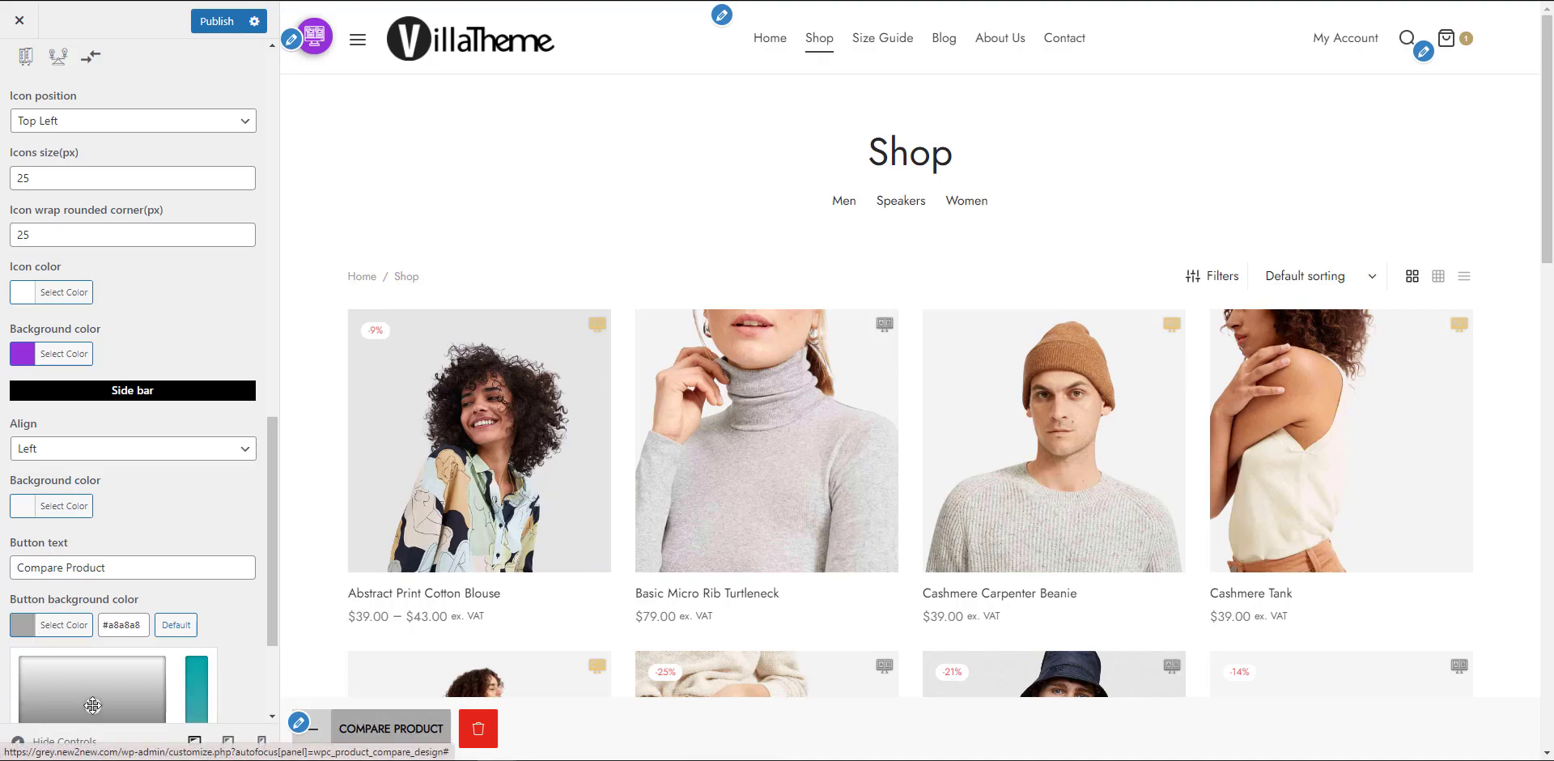
pyautogui.scroll(-3, 213, 607)
pyautogui.click(196, 564)
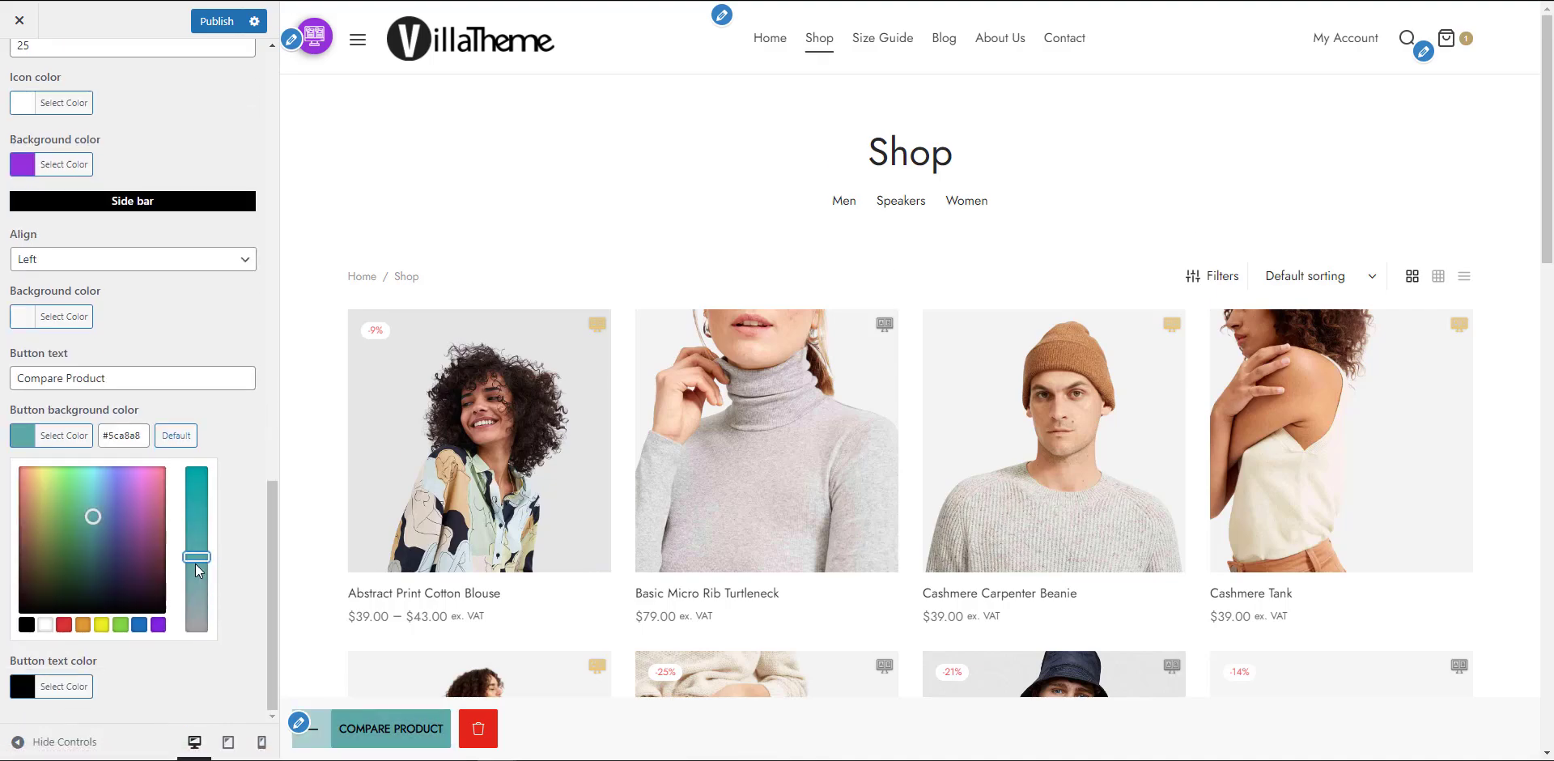
pyautogui.click(195, 508)
pyautogui.click(220, 426)
pyautogui.click(23, 625)
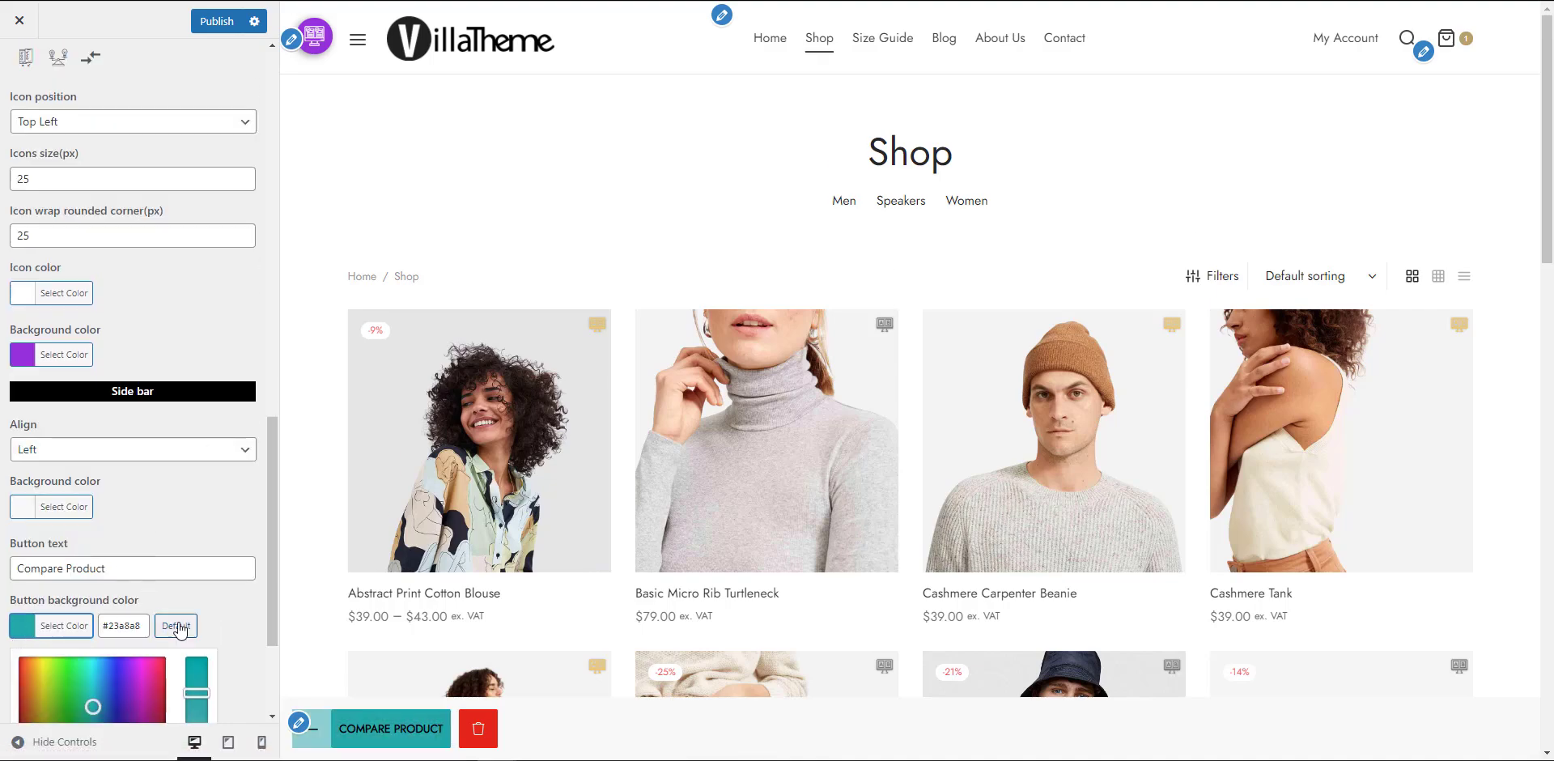
pyautogui.click(176, 626)
# Go to the Widget Compare settings and expand the shop filters in the preview to show the compare widget
pyautogui.press('Escape')
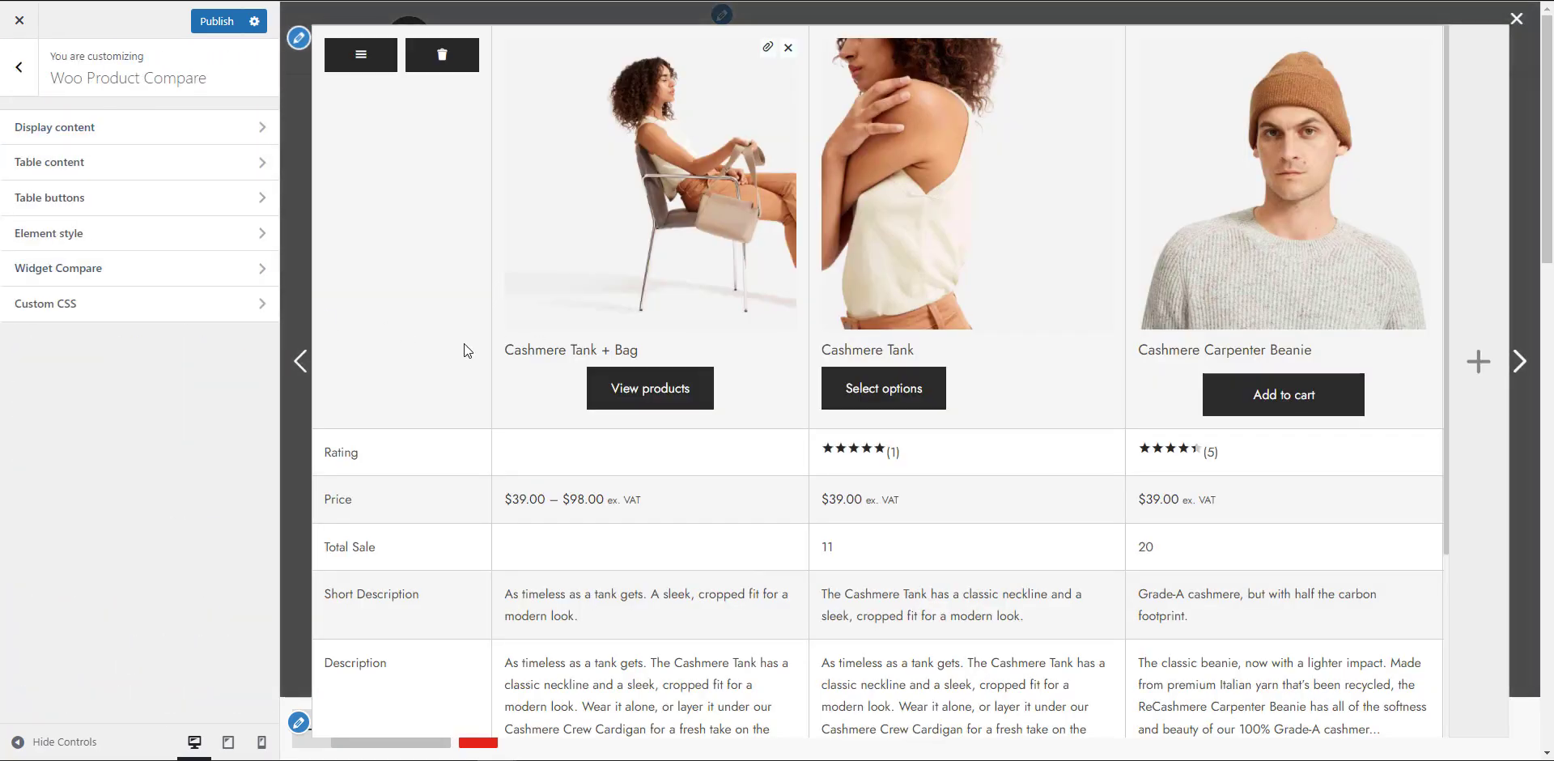
pyautogui.click(70, 267)
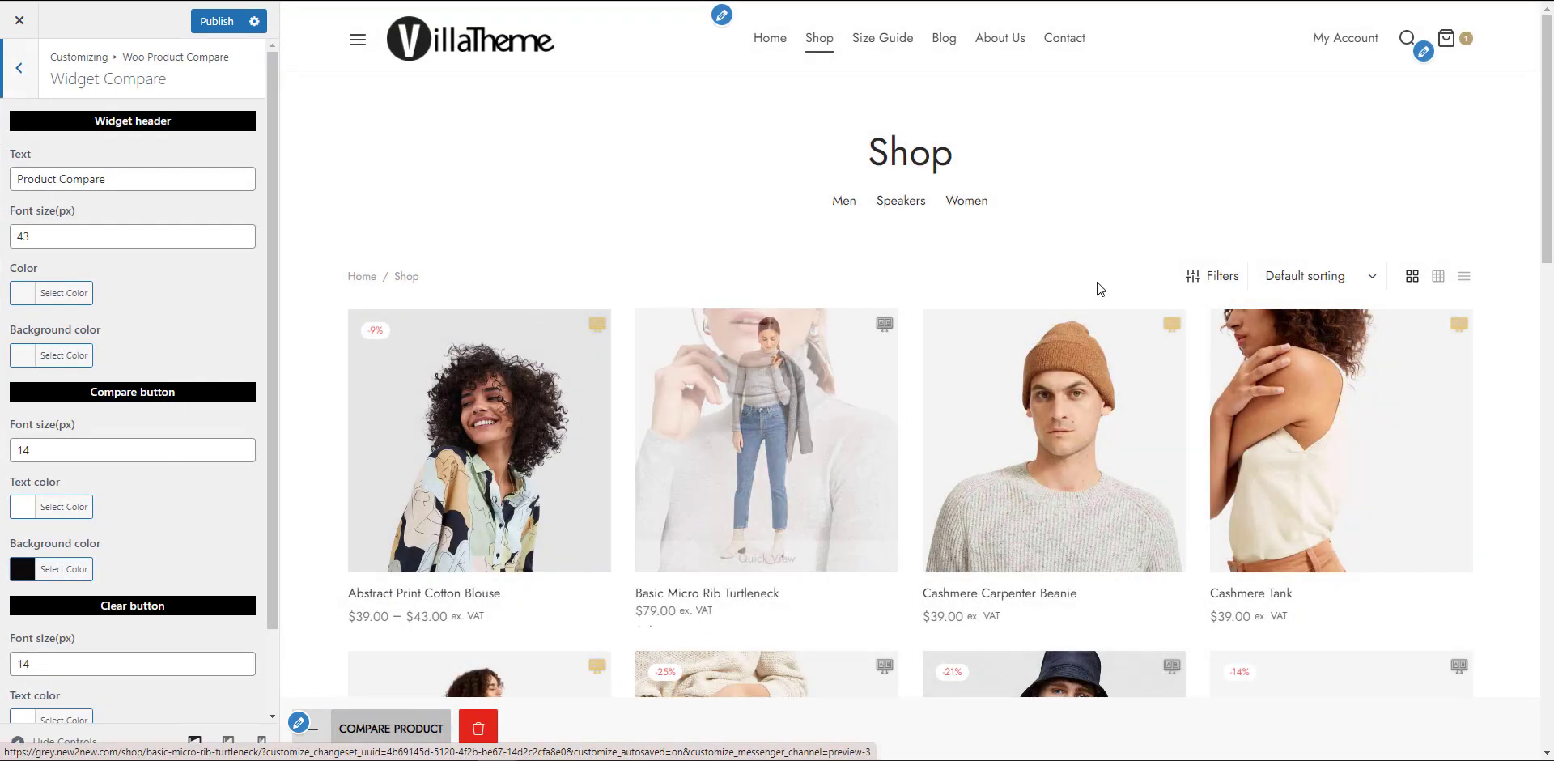
pyautogui.click(1206, 276)
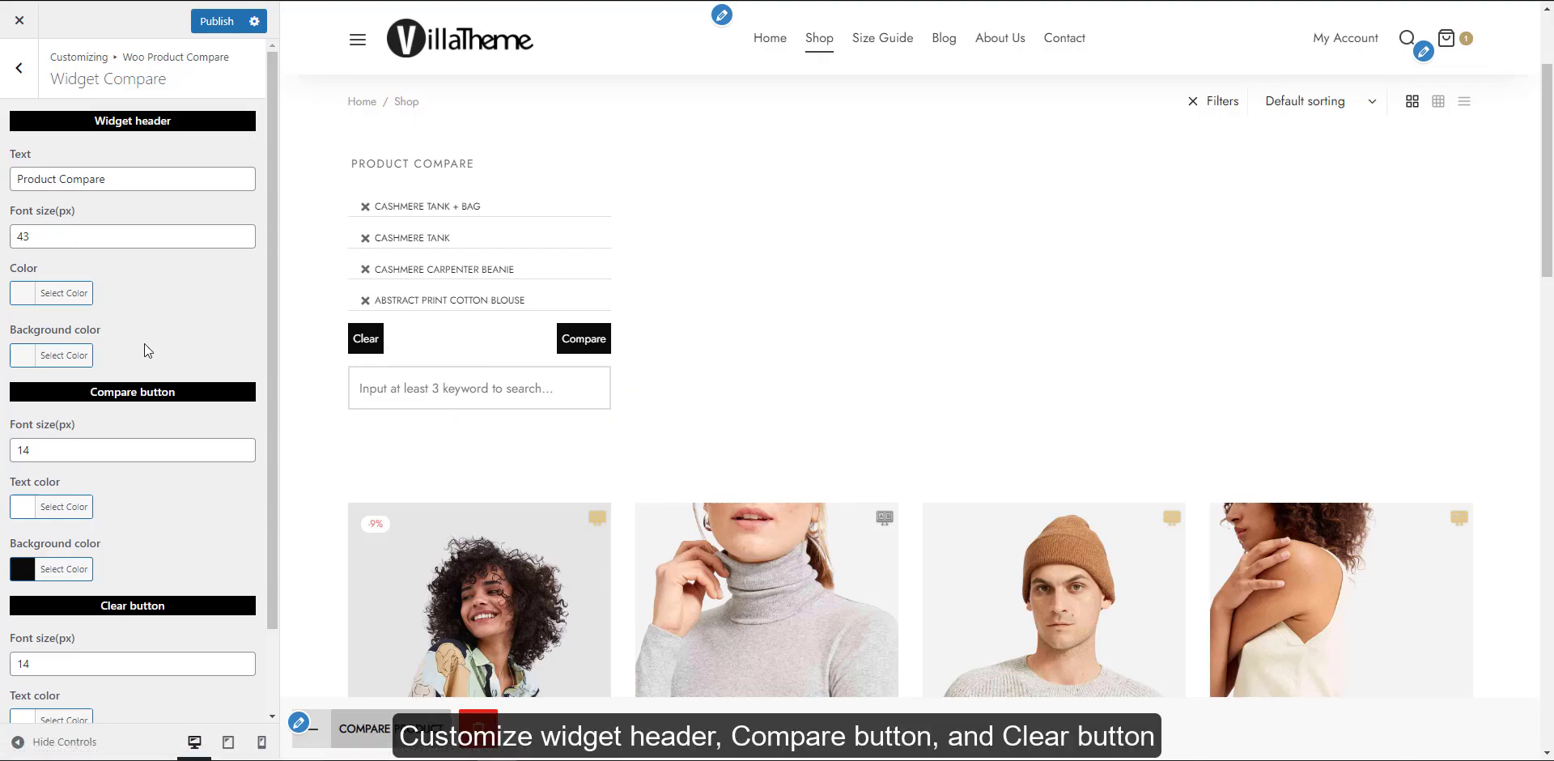
# Set the compare widget header's text color to blue
pyautogui.click(21, 294)
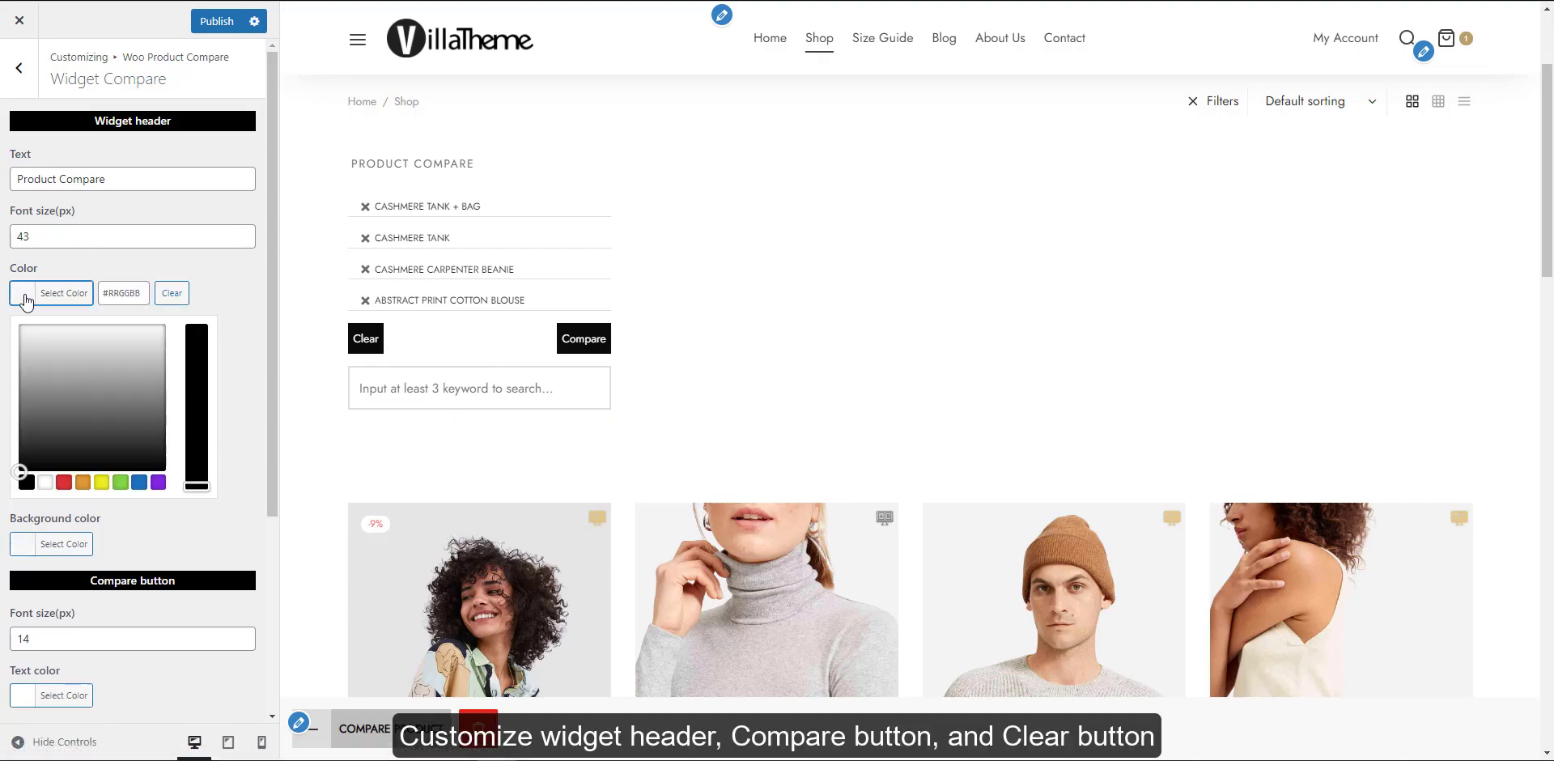
pyautogui.click(99, 354)
pyautogui.moveTo(193, 425); pyautogui.dragTo(201, 321)
pyautogui.click(233, 299)
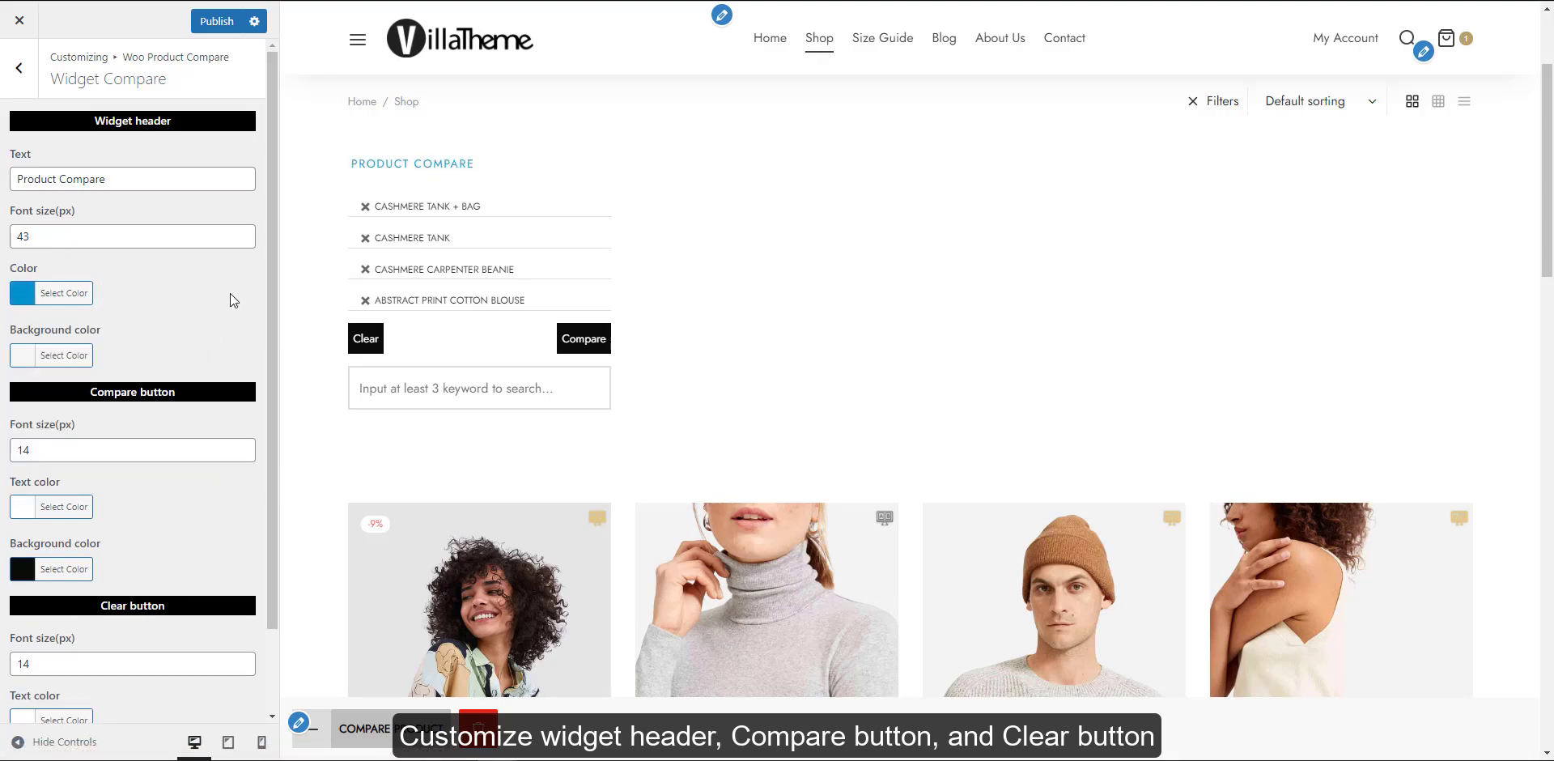
# Try the gray #bcbcbc as the widget header's background color and clear it
pyautogui.click(25, 355)
pyautogui.click(92, 424)
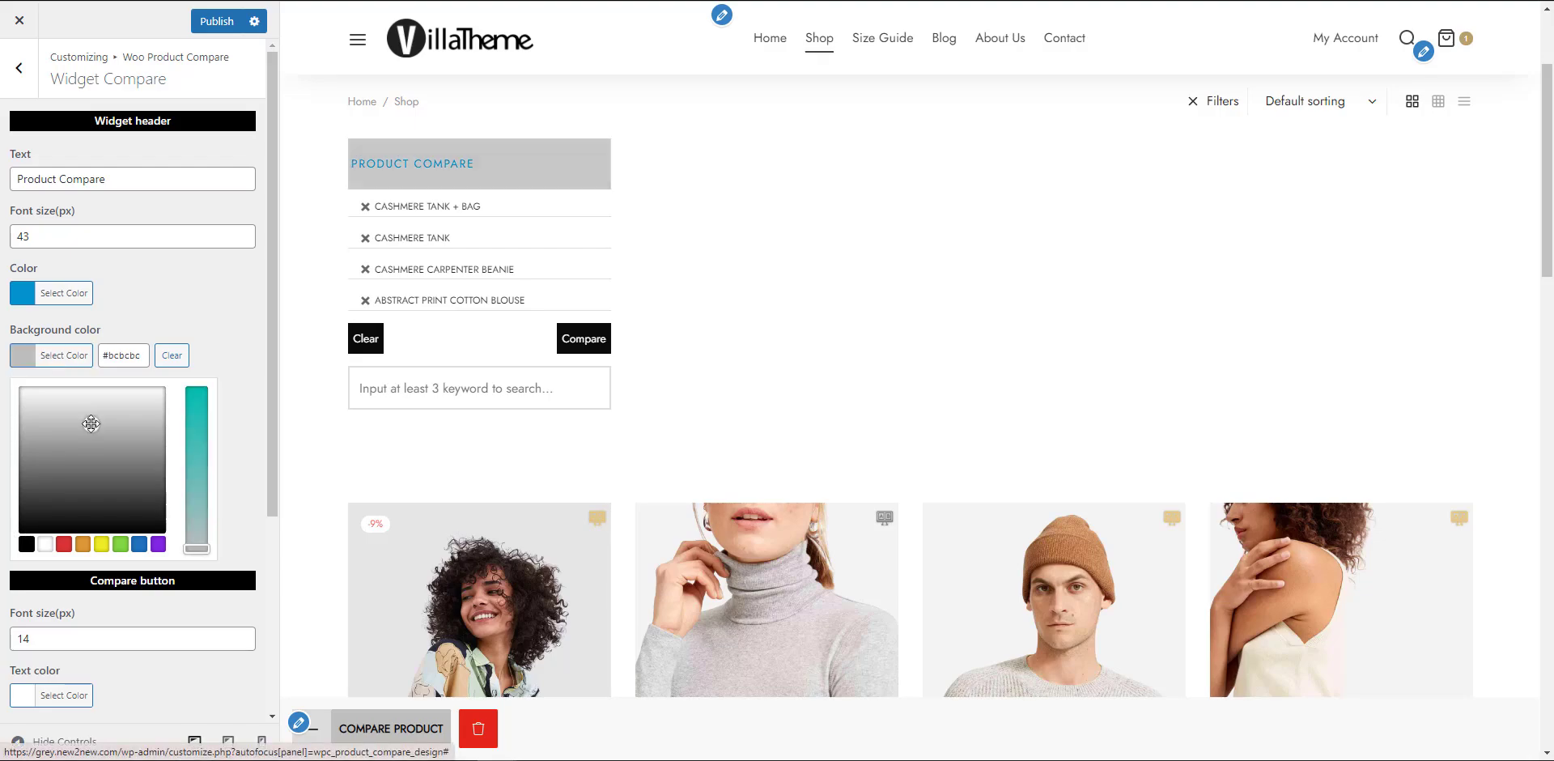
pyautogui.click(171, 356)
pyautogui.click(205, 317)
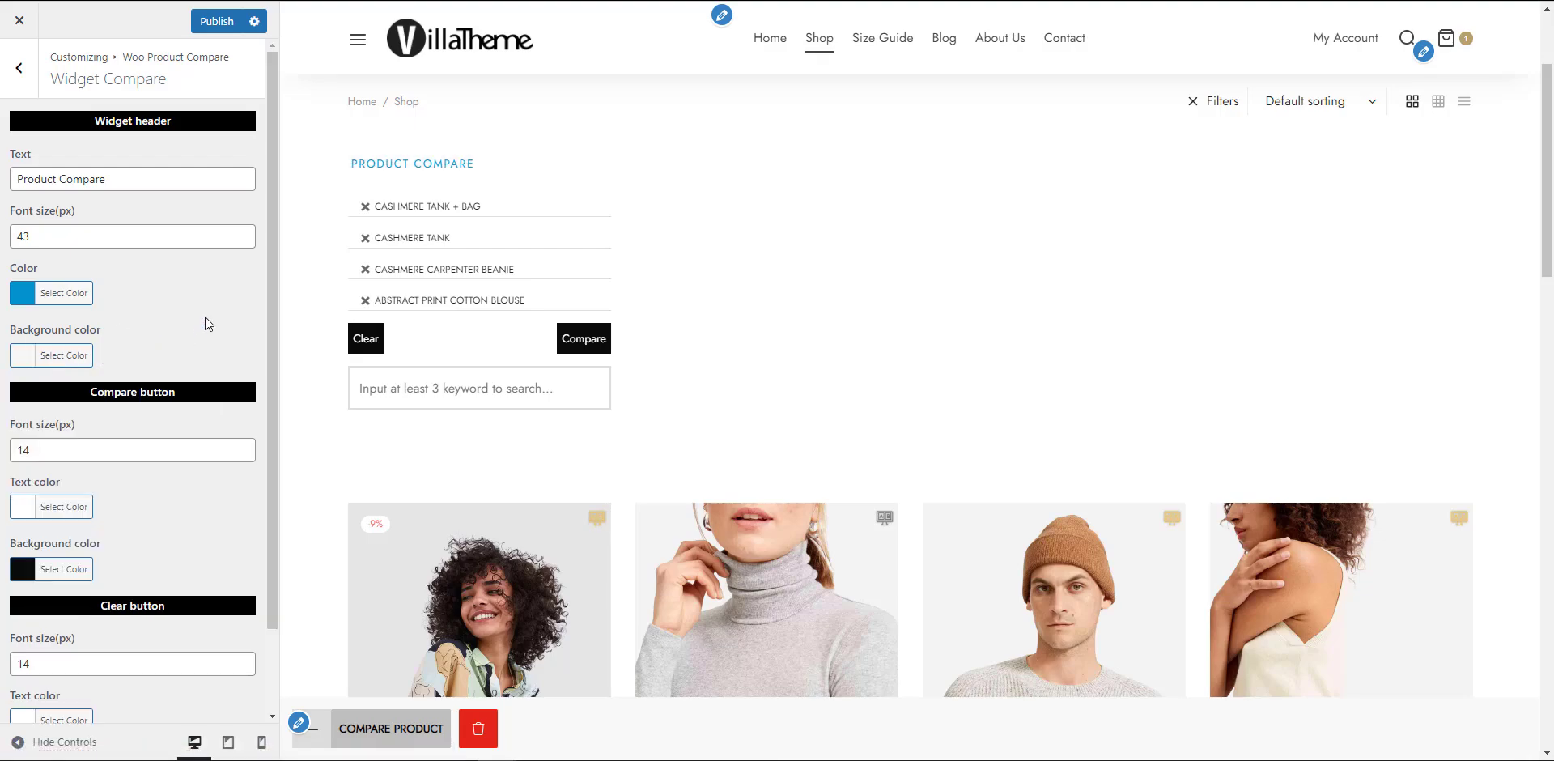
# Try #bcbcbc as the widget Compare button's background color and clear the color setting
pyautogui.scroll(-1, 202, 322)
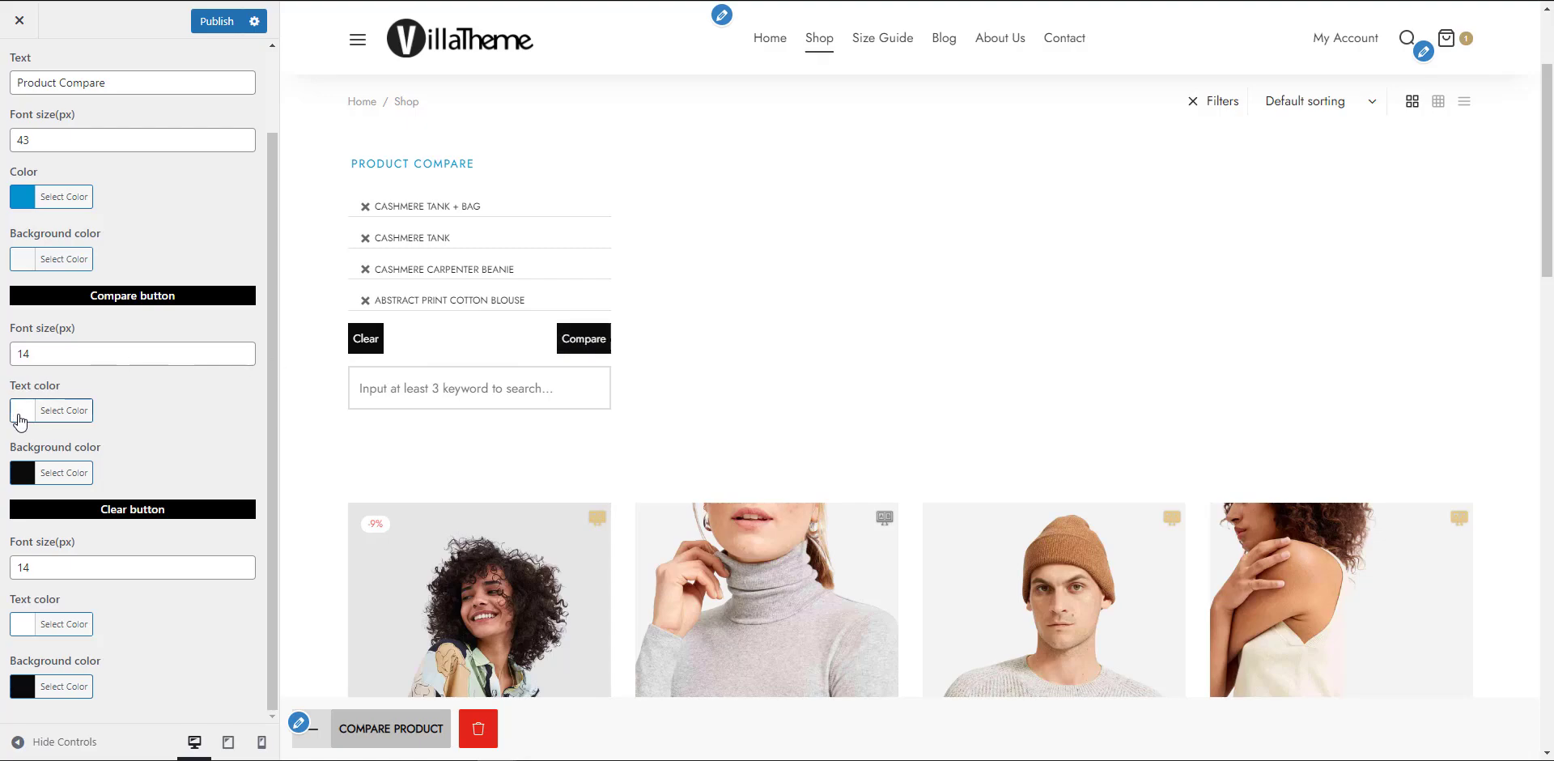
pyautogui.click(20, 469)
pyautogui.click(101, 542)
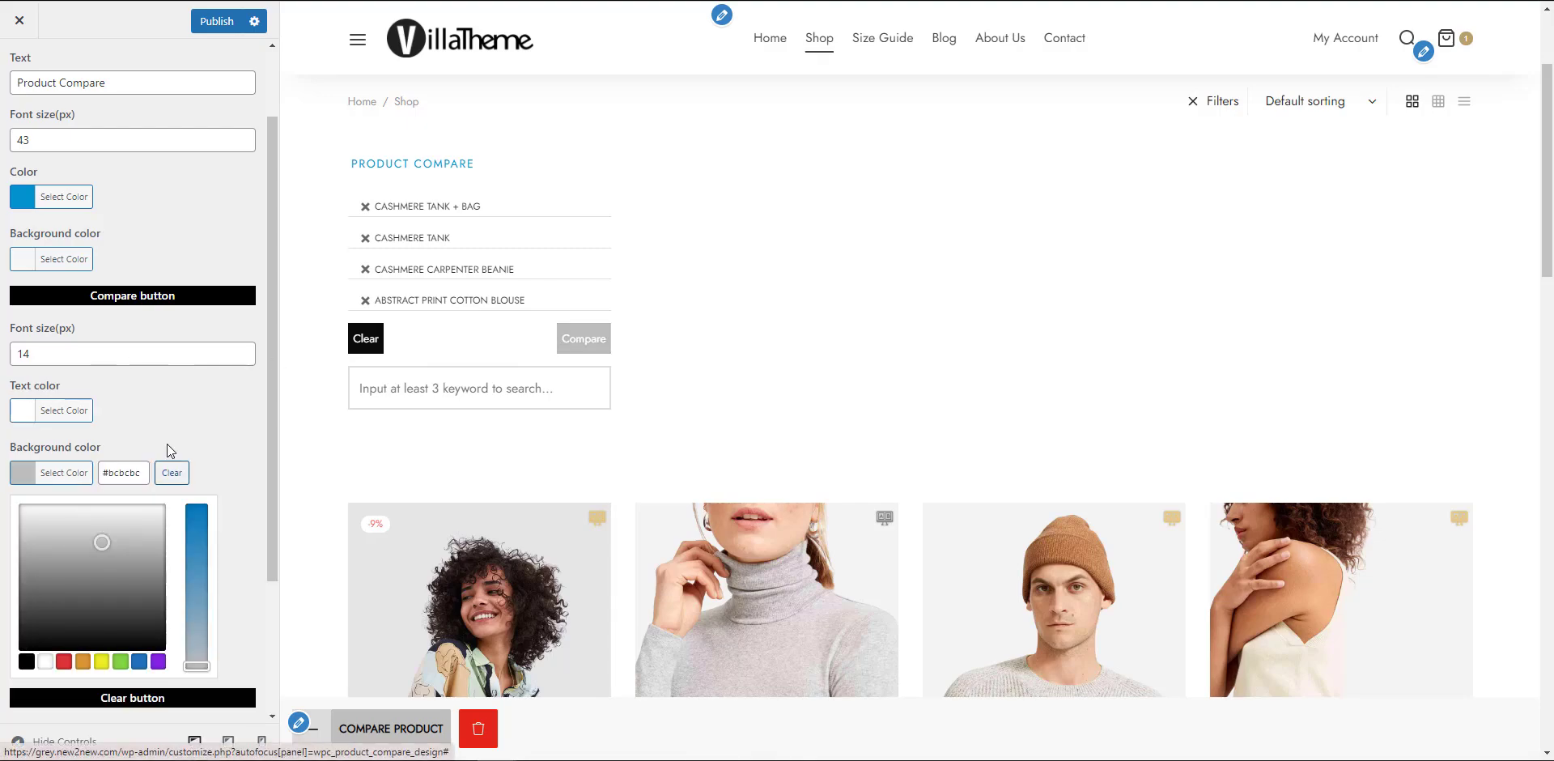
pyautogui.click(192, 410)
pyautogui.click(32, 476)
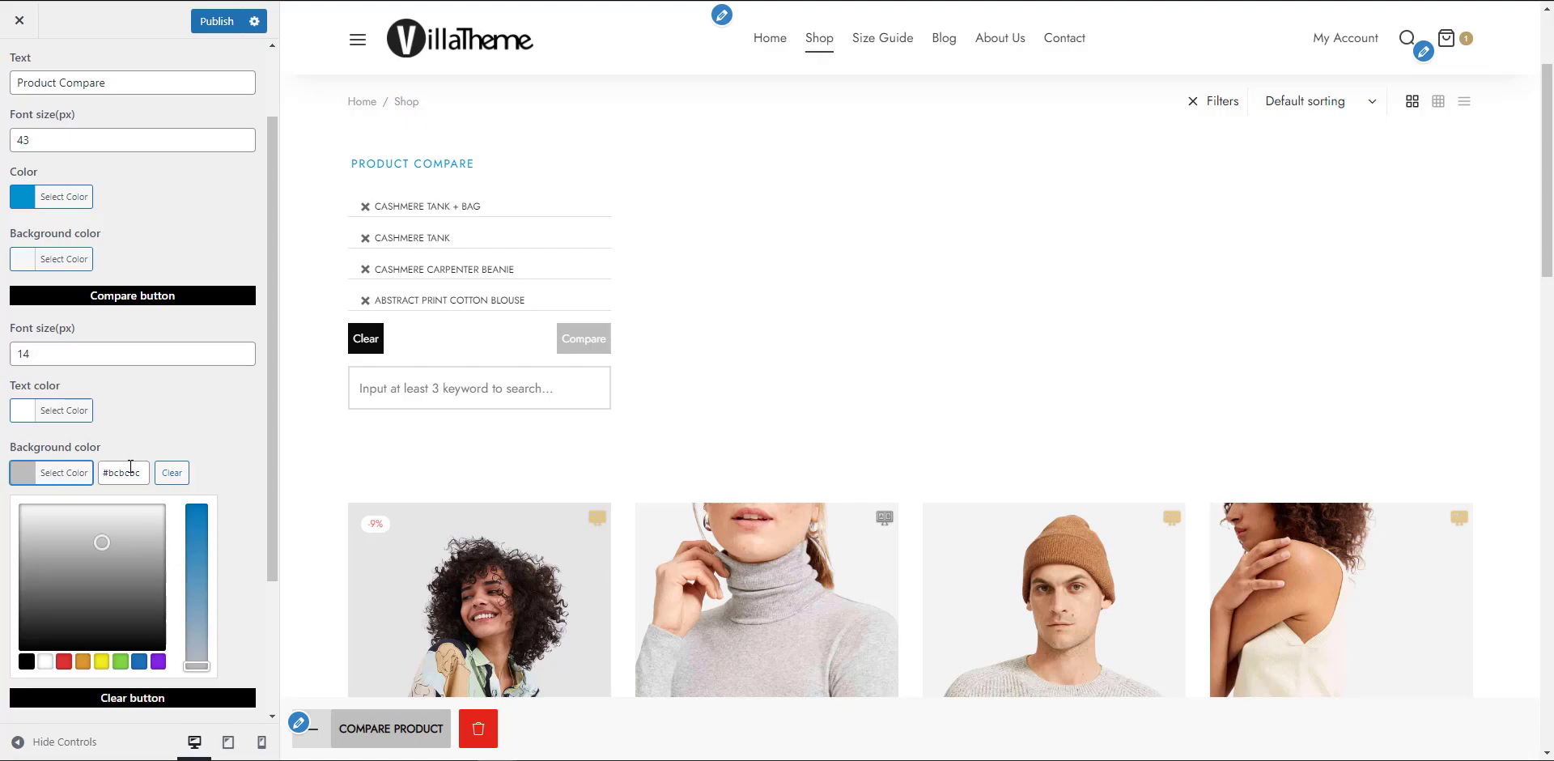
pyautogui.click(171, 473)
pyautogui.scroll(-3, 194, 380)
pyautogui.click(219, 273)
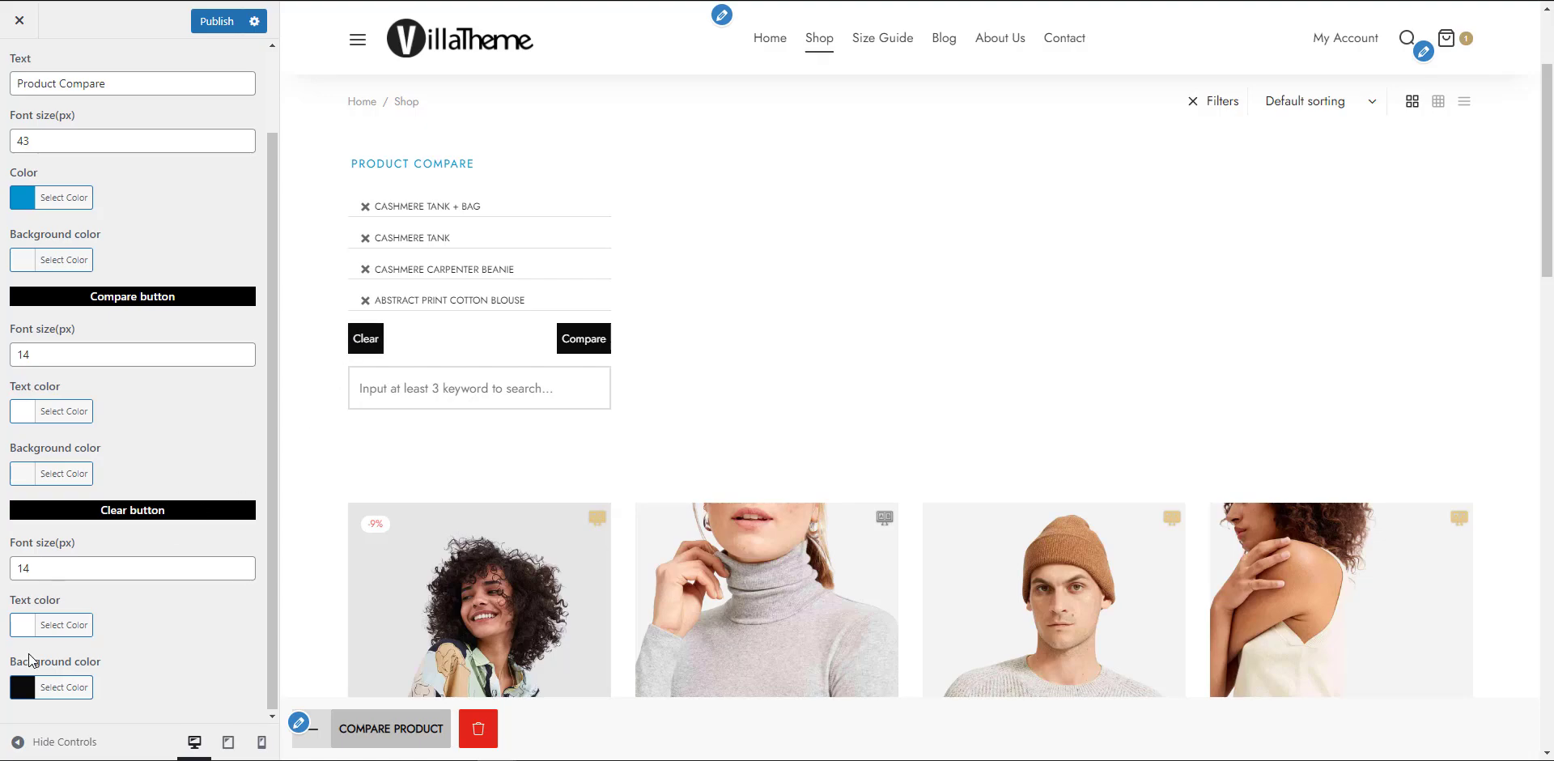
# Try the blue #2200ba as the widget Clear button's background color and clear the color setting
pyautogui.click(26, 693)
pyautogui.scroll(-3, 101, 653)
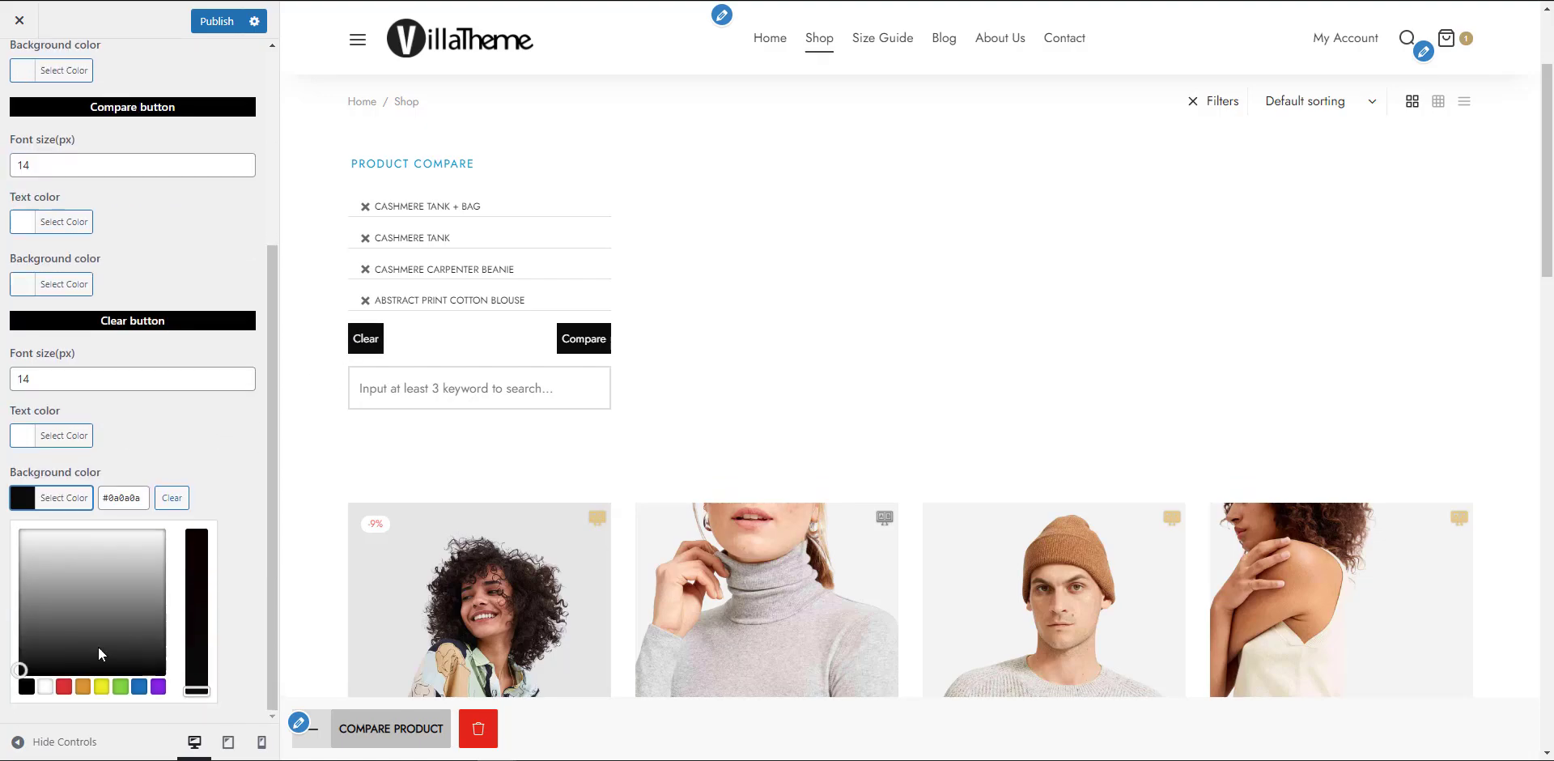
pyautogui.click(125, 571)
pyautogui.moveTo(194, 691); pyautogui.dragTo(205, 530)
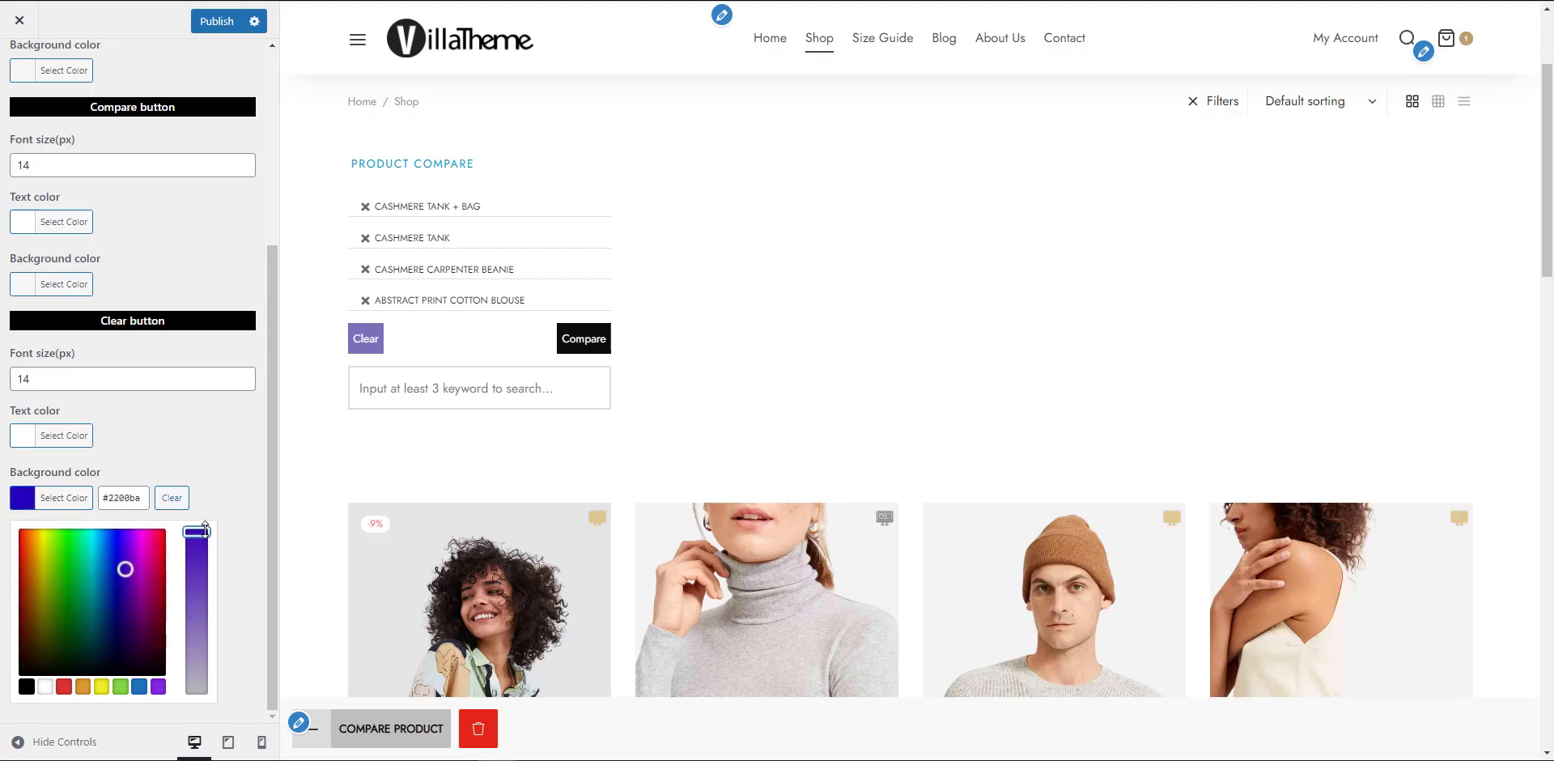
pyautogui.click(172, 497)
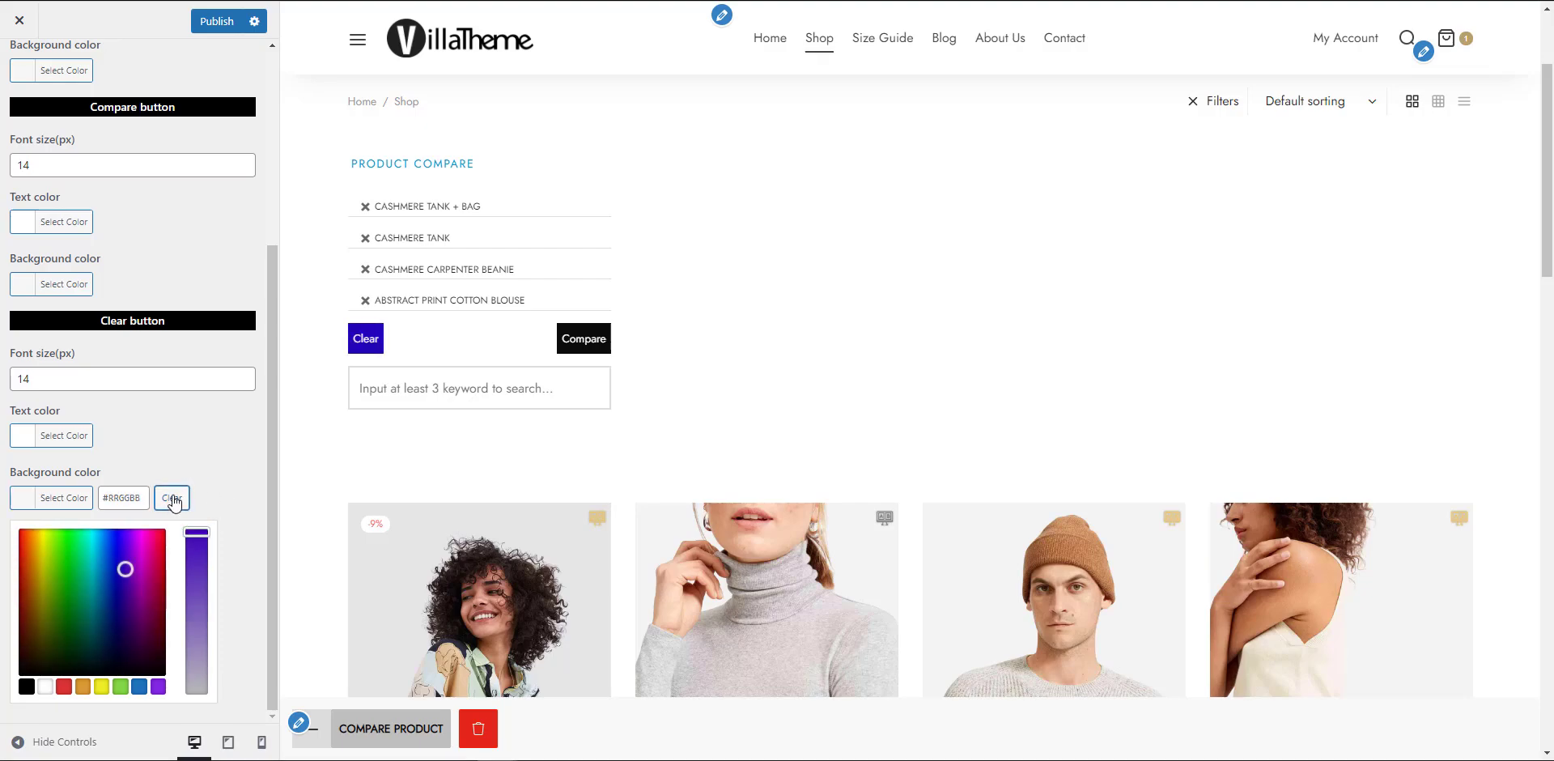
pyautogui.click(225, 456)
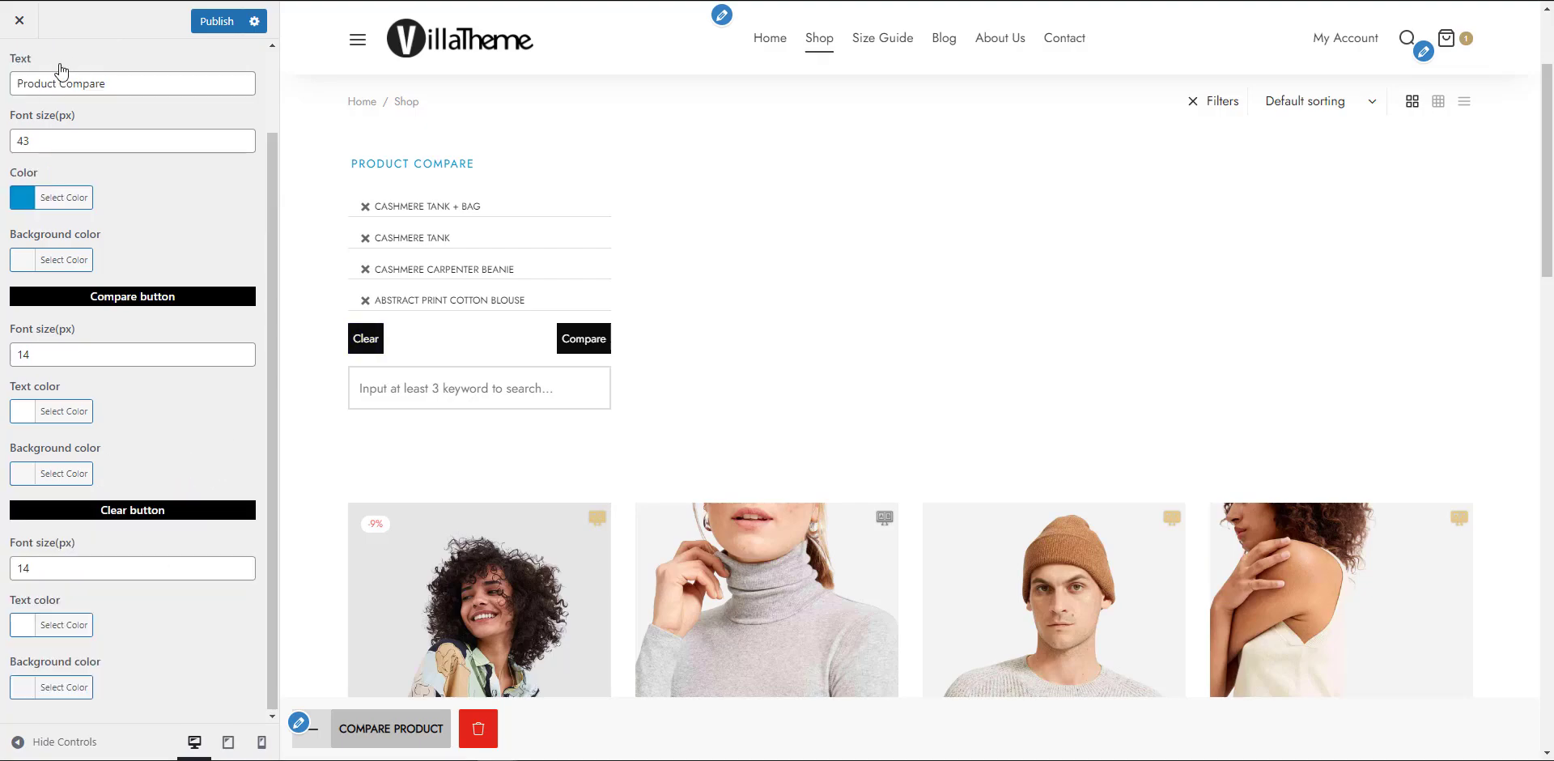
# Add the custom CSS rule "button.woo-compare-btn.woo-compare-single { margin-top: 0.7em; }" to the Woo Product Compare design
pyautogui.scroll(3, 61, 71)
pyautogui.click(19, 65)
pyautogui.click(102, 350)
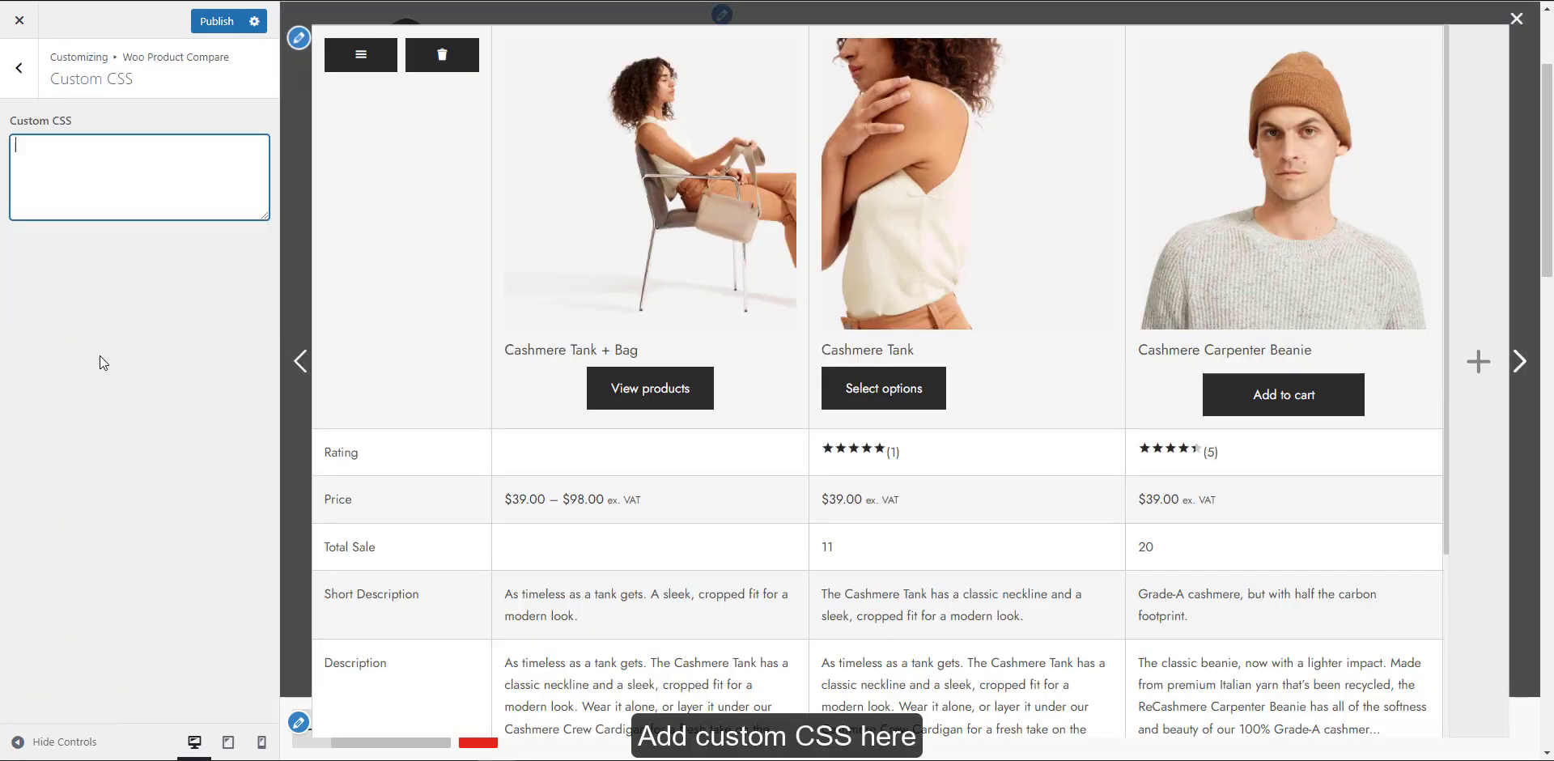
pyautogui.click(81, 166)
pyautogui.write('button.woo-compare-btn.woo-compare-single { margin-top: 0.7em; }')
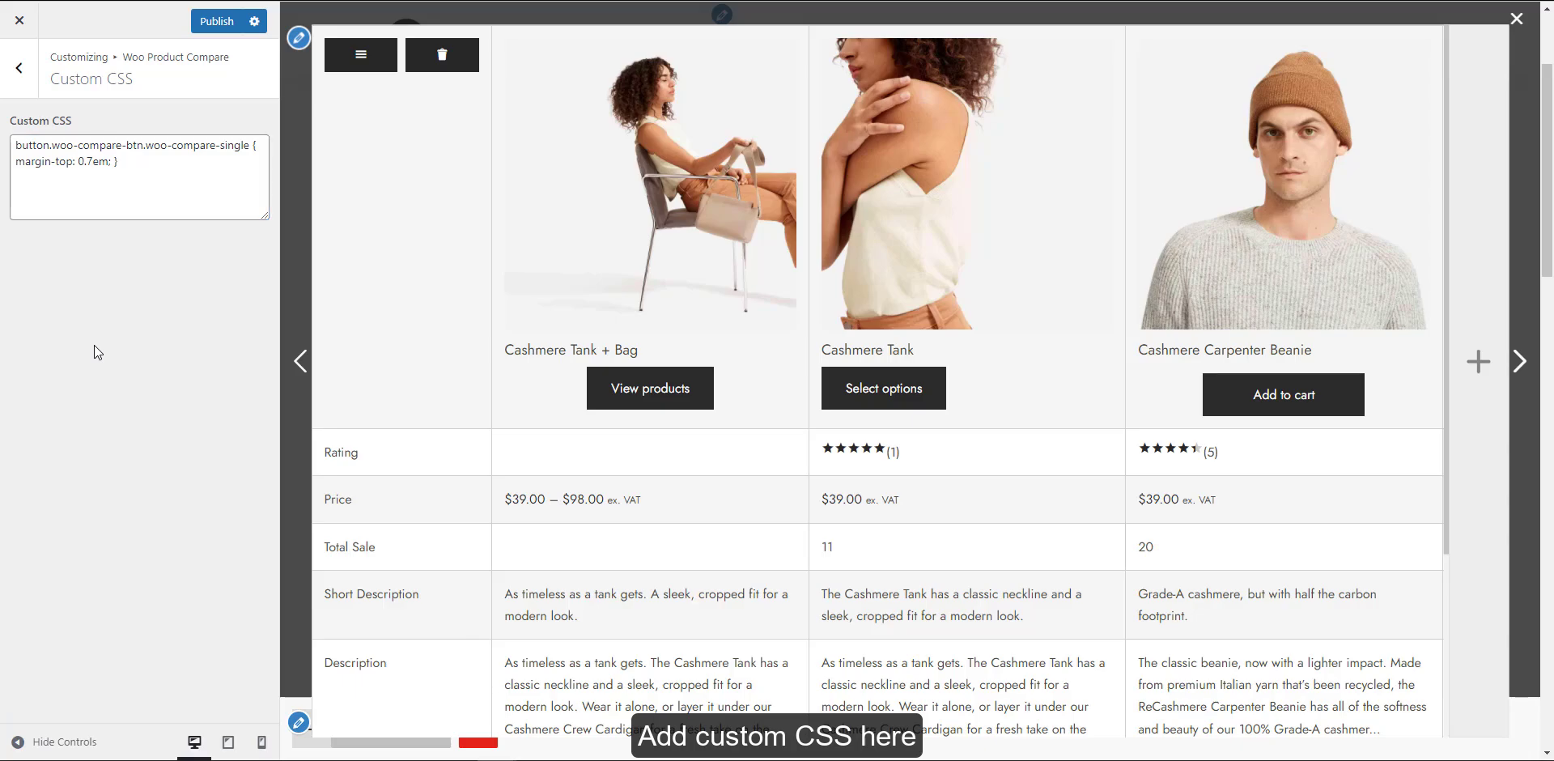